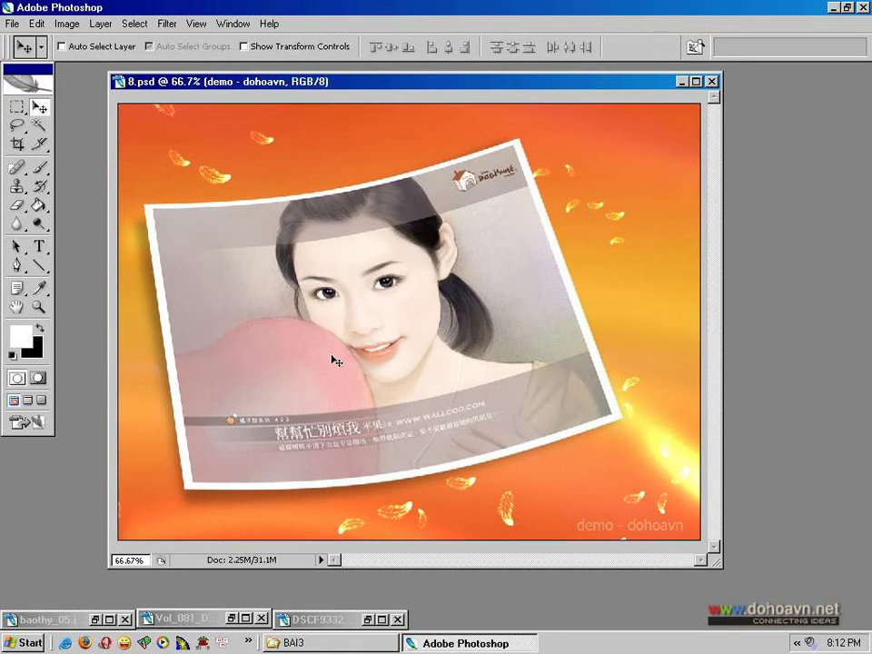
- Minimize the 8.psd composite and restore the DSCF9332.JPG wedding photo window
click(683, 81)
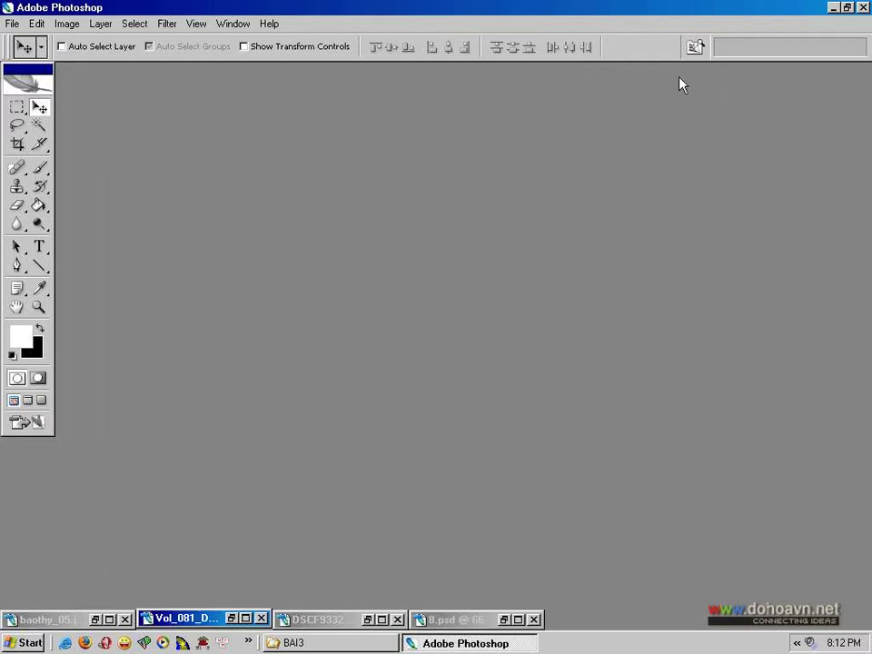
click(368, 620)
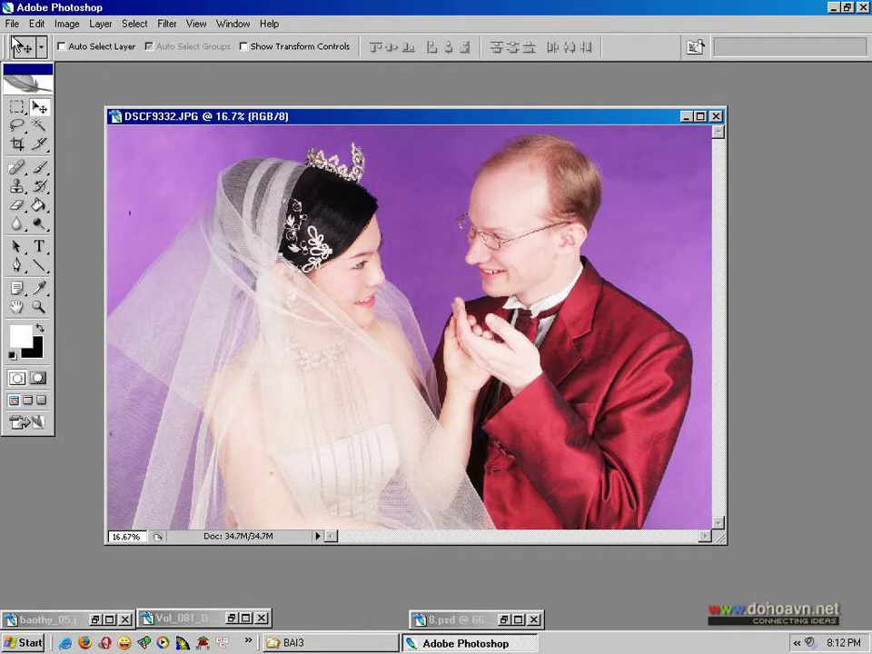
click(67, 24)
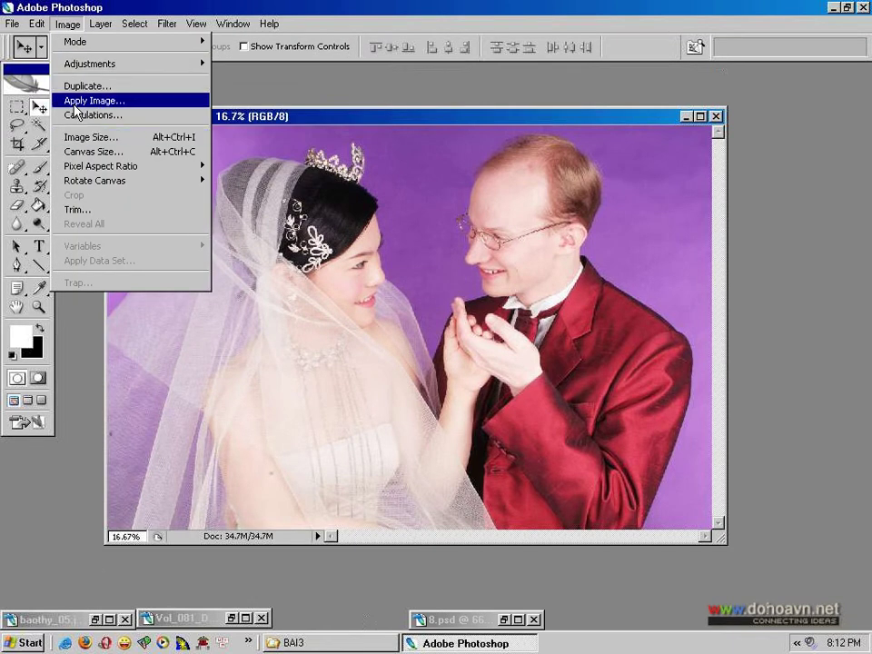
click(76, 138)
click(432, 257)
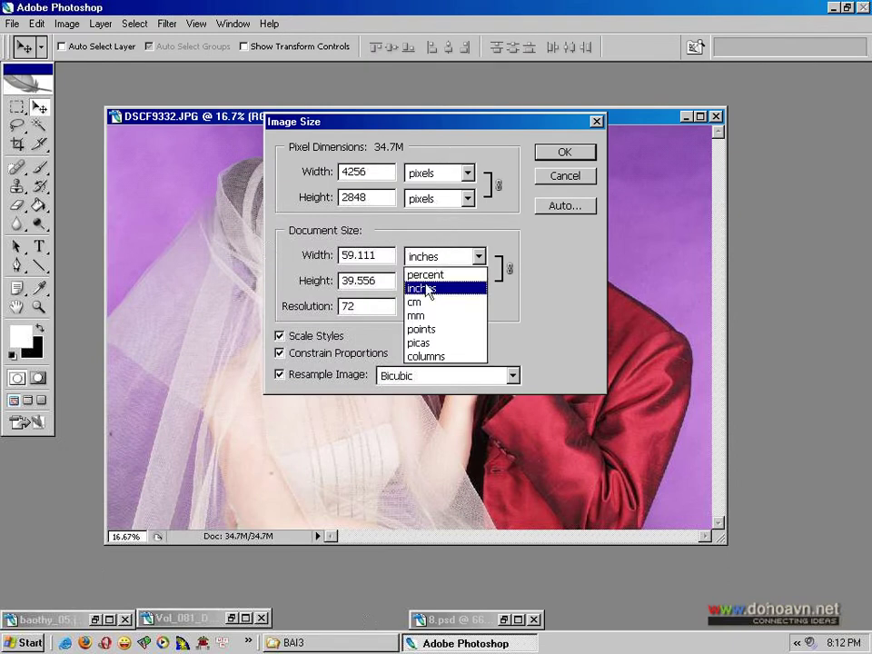
click(423, 299)
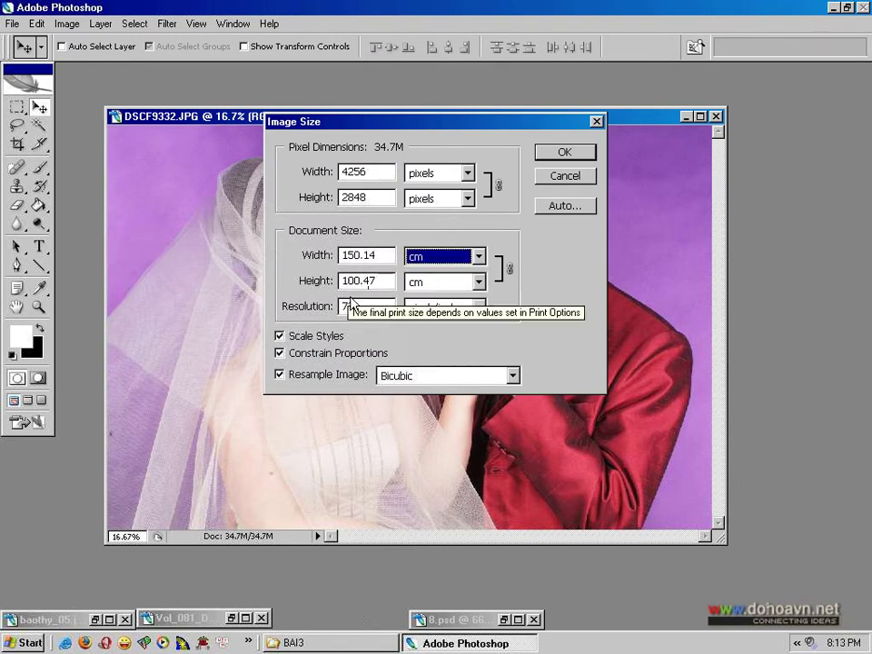
click(565, 152)
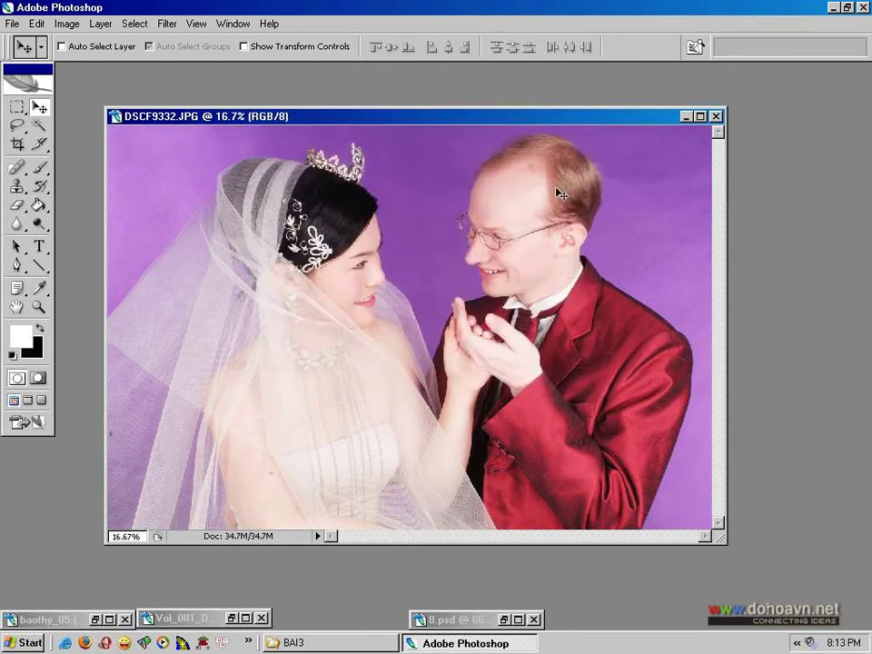
- Show the Layers panel, duplicate Background as Background copy, and hide the original Background
click(234, 25)
click(240, 223)
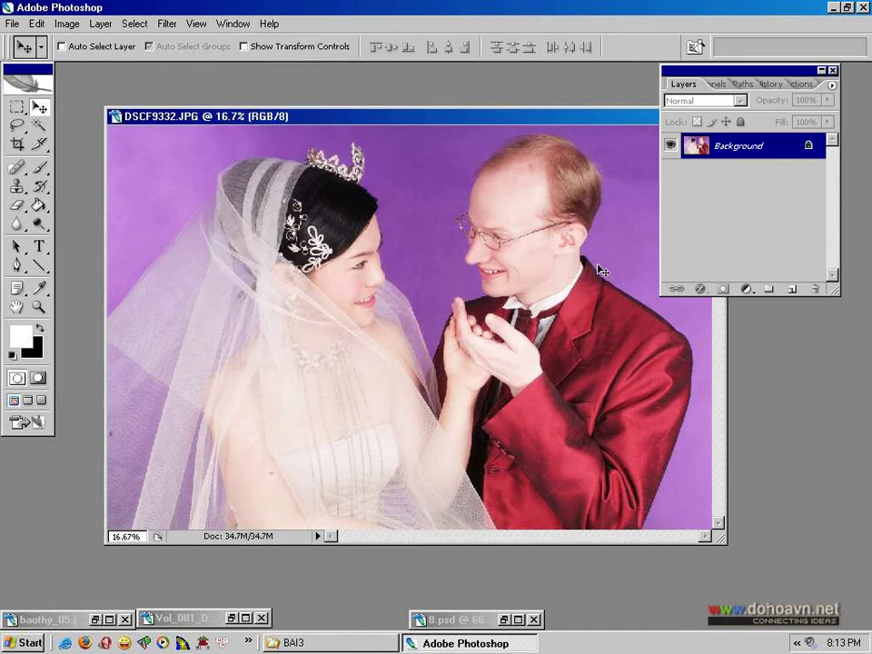
drag(736, 150, 732, 155)
drag(732, 154, 792, 289)
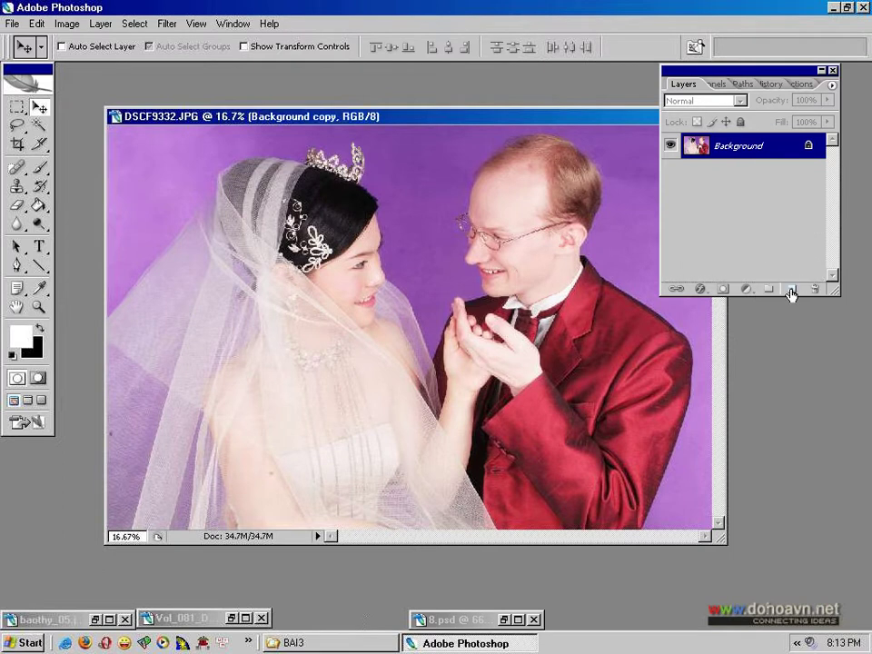
click(671, 172)
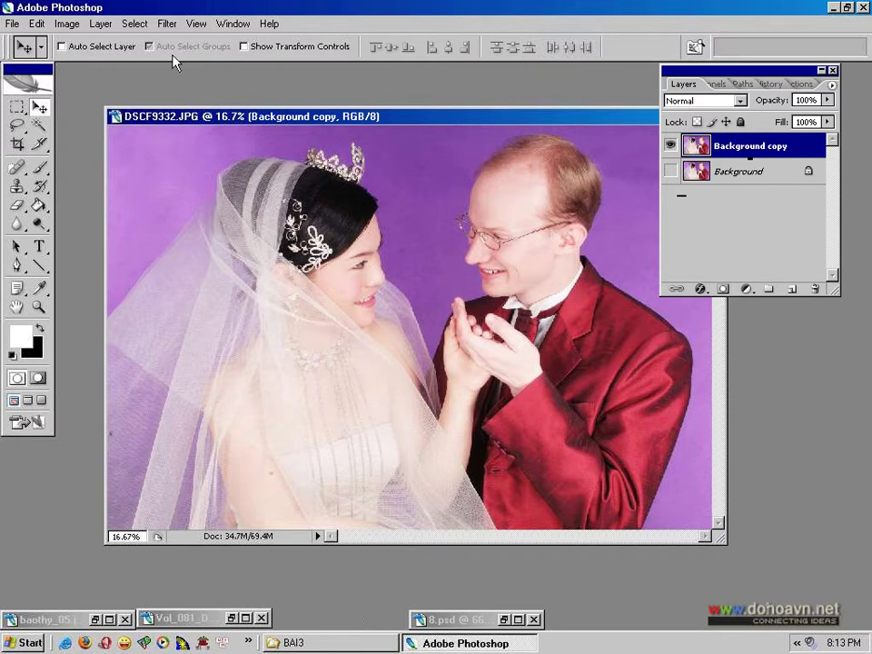
click(37, 24)
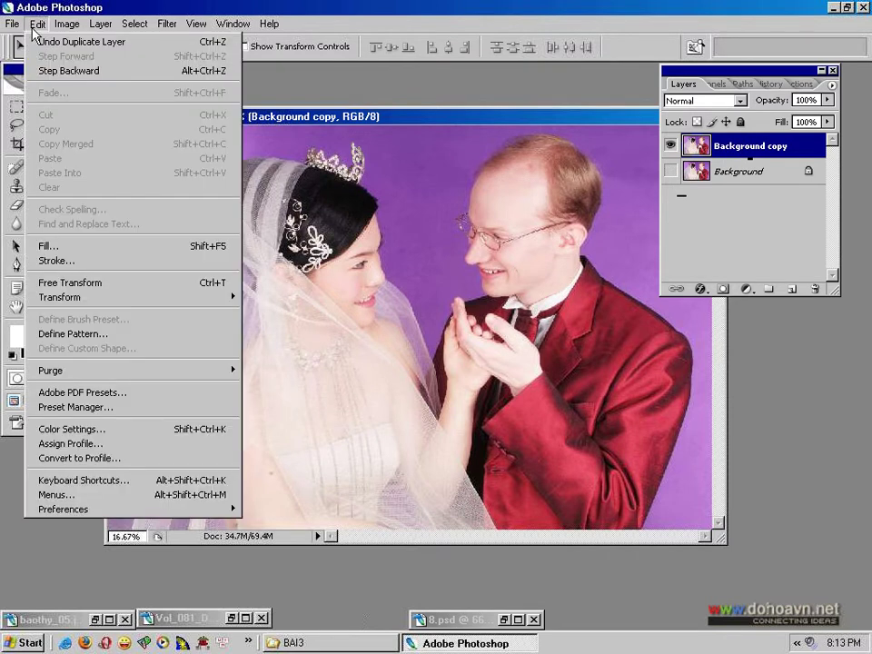
- Free-transform the Background copy photo down to about 78% and centre it on the canvas
click(60, 282)
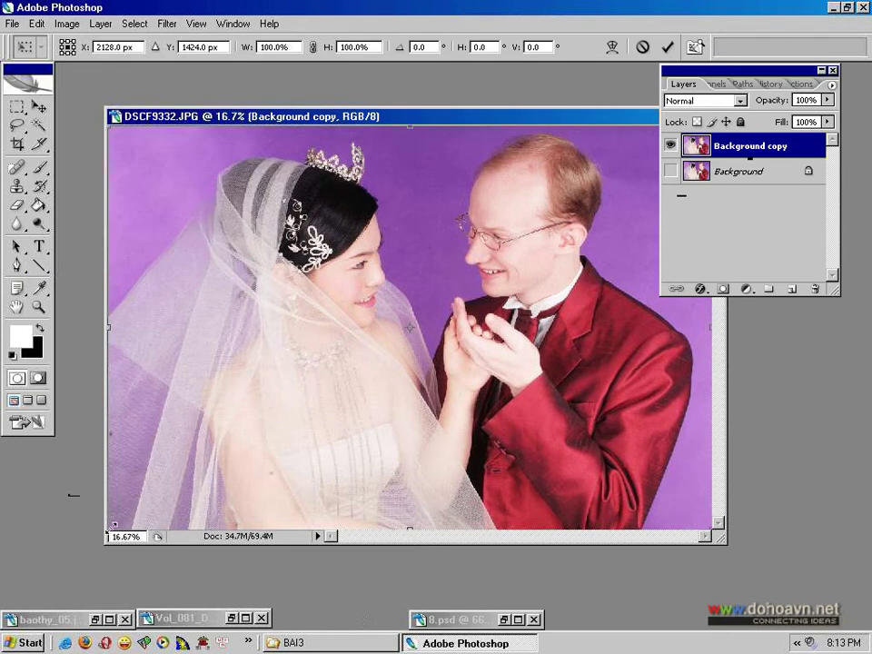
mouse_move(113, 526)
mouse_down()
mouse_move(238, 462)
mouse_move(248, 444)
mouse_up()
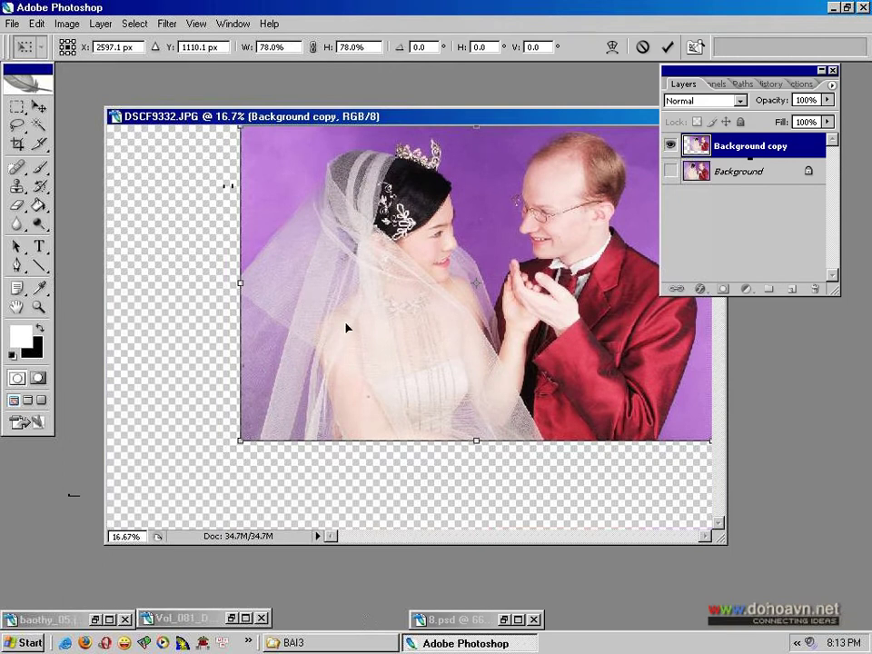
key(Return)
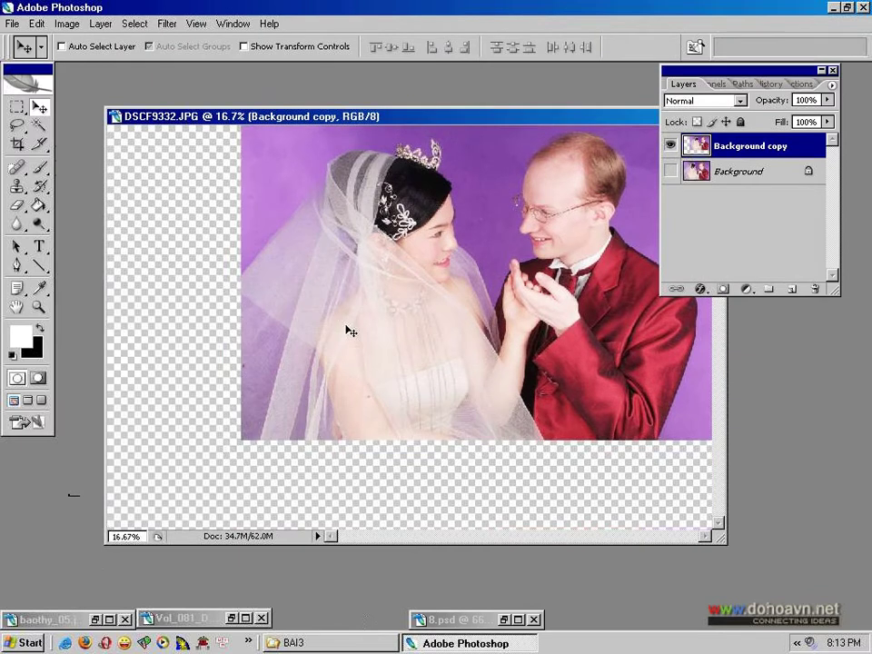
drag(323, 173, 254, 214)
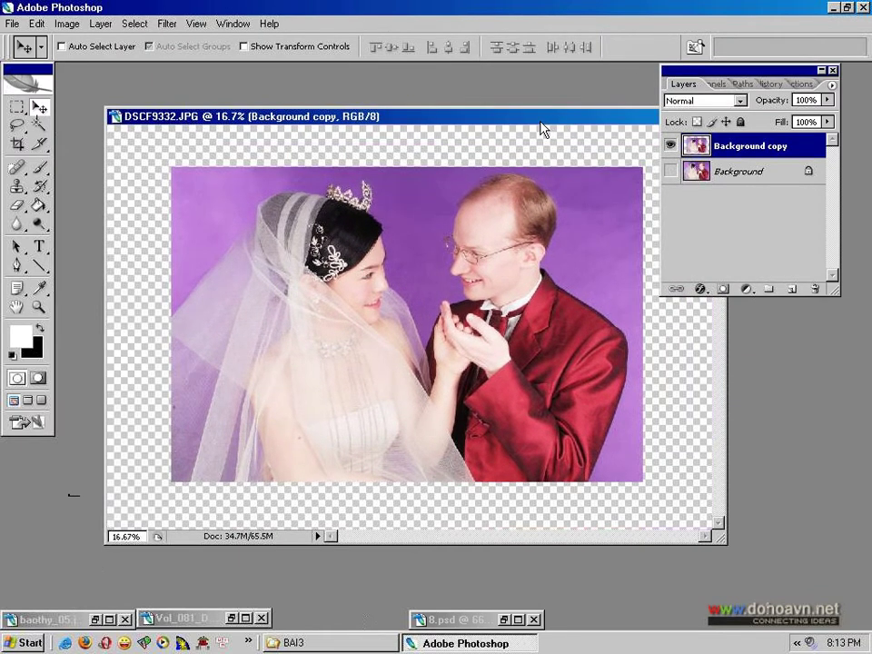
drag(542, 130, 520, 133)
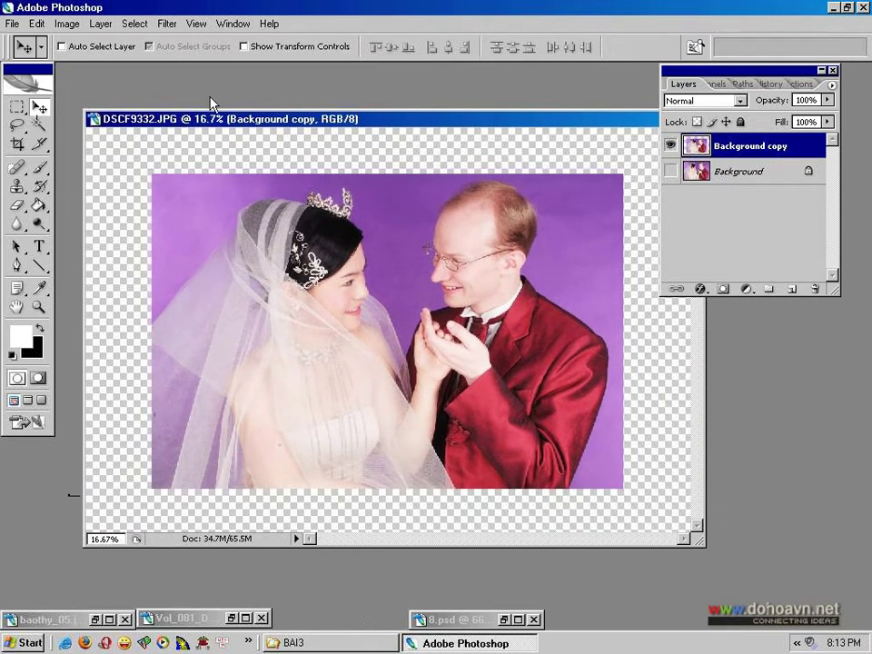
click(67, 24)
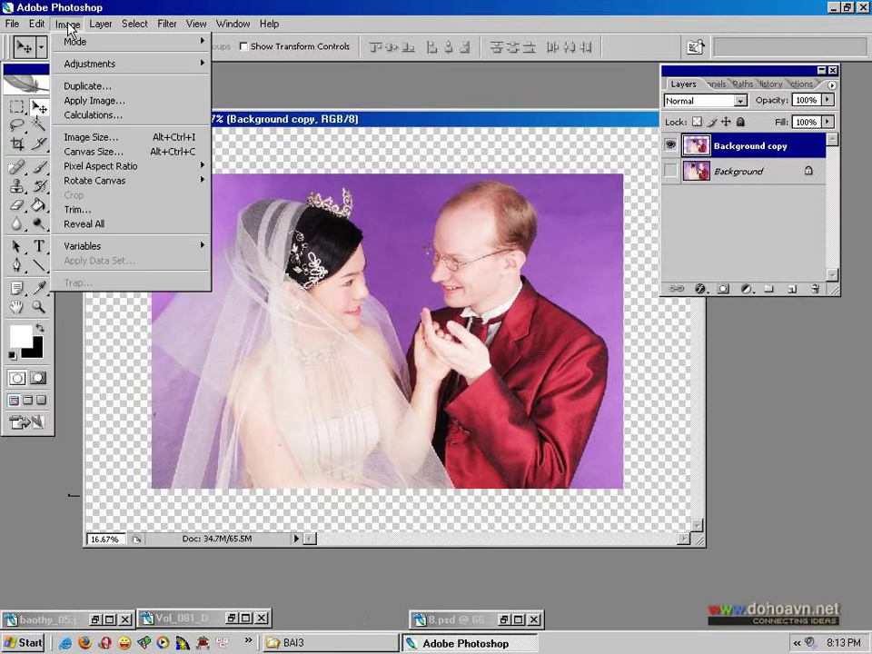
mouse_move(94, 180)
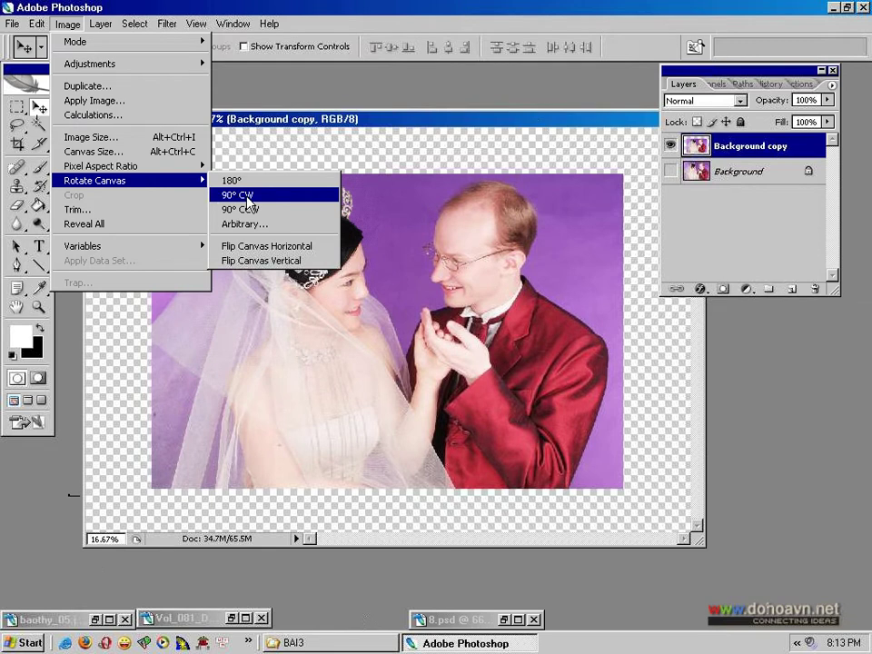
- Rotate the canvas 90° clockwise, then enlarge the window and zoom out to show the whole canvas
click(247, 197)
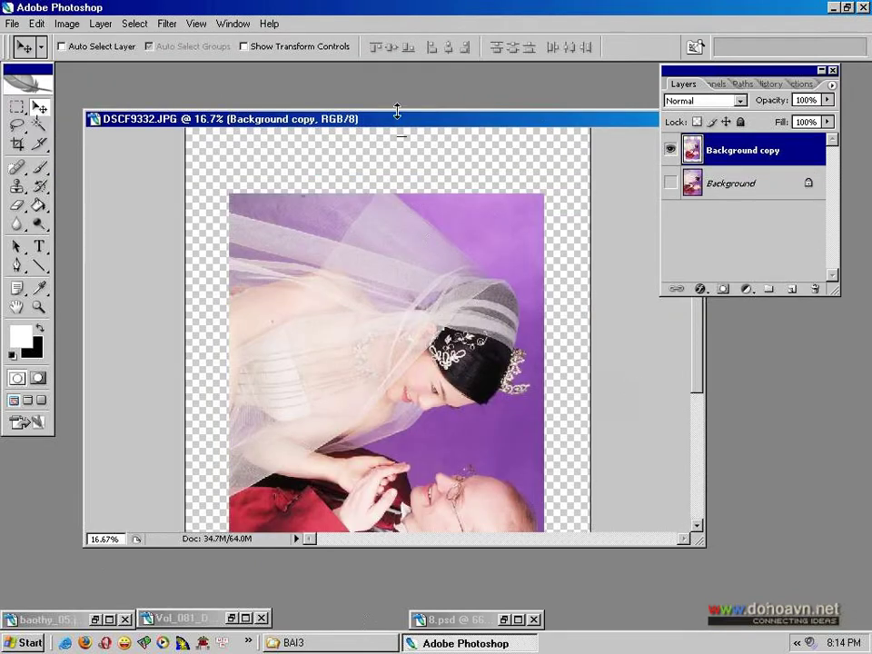
drag(396, 75, 394, 74)
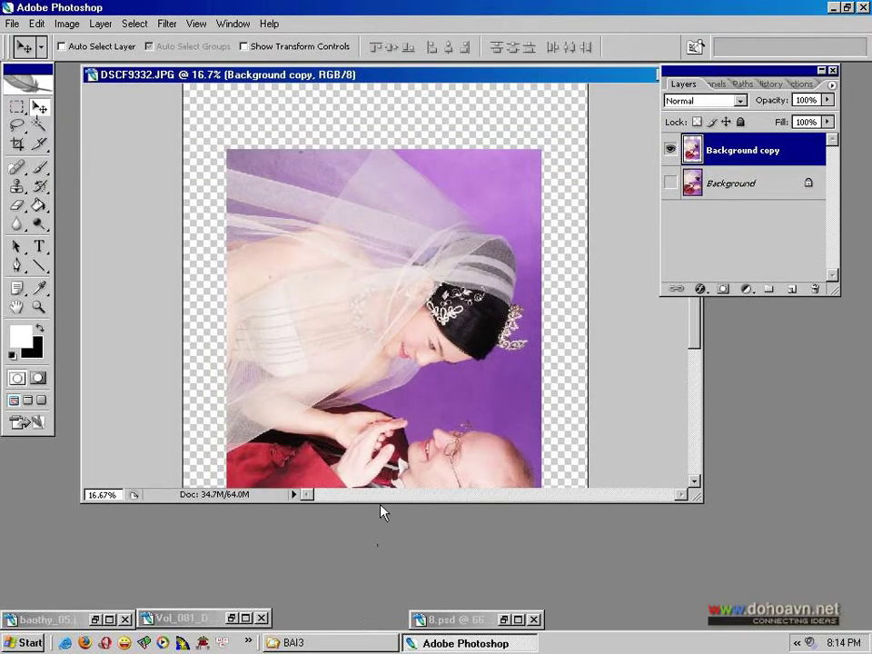
drag(379, 503, 379, 593)
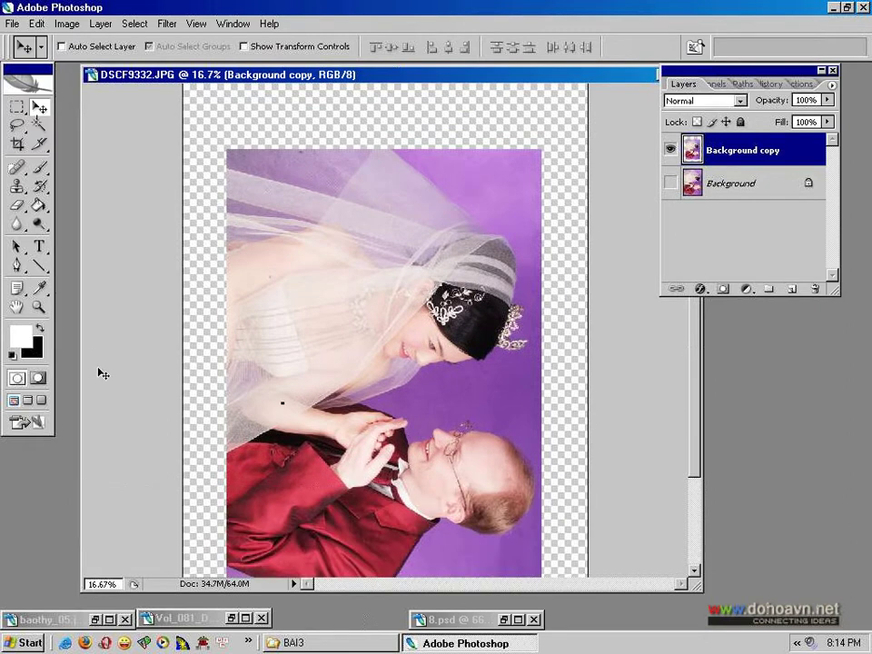
click(39, 307)
alt+click(373, 317)
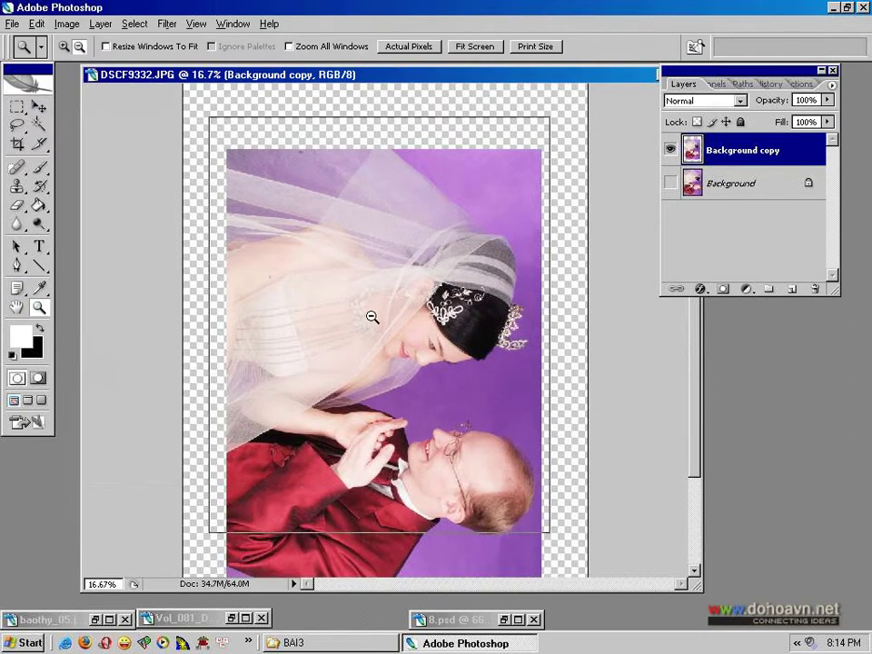
click(39, 107)
drag(380, 301, 379, 302)
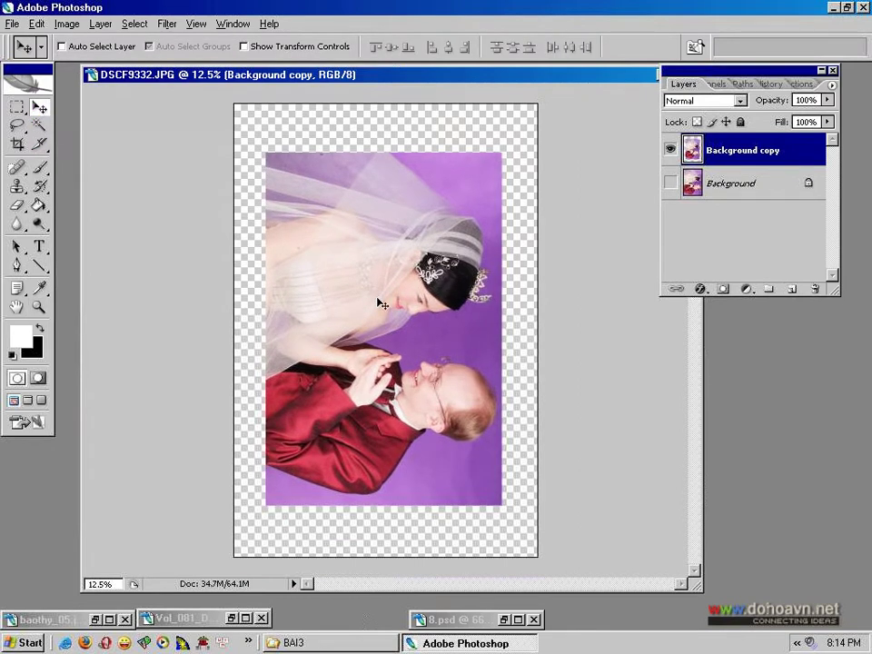
- Apply Filter > Distort > Shear with a slightly bent curve to bow the photo's edges
click(166, 24)
mouse_move(181, 187)
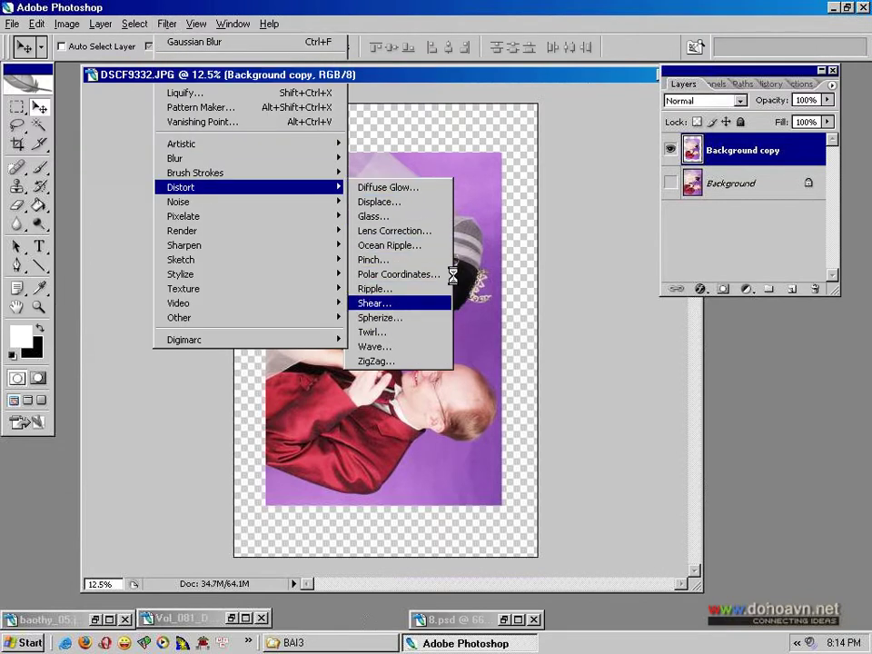
click(391, 308)
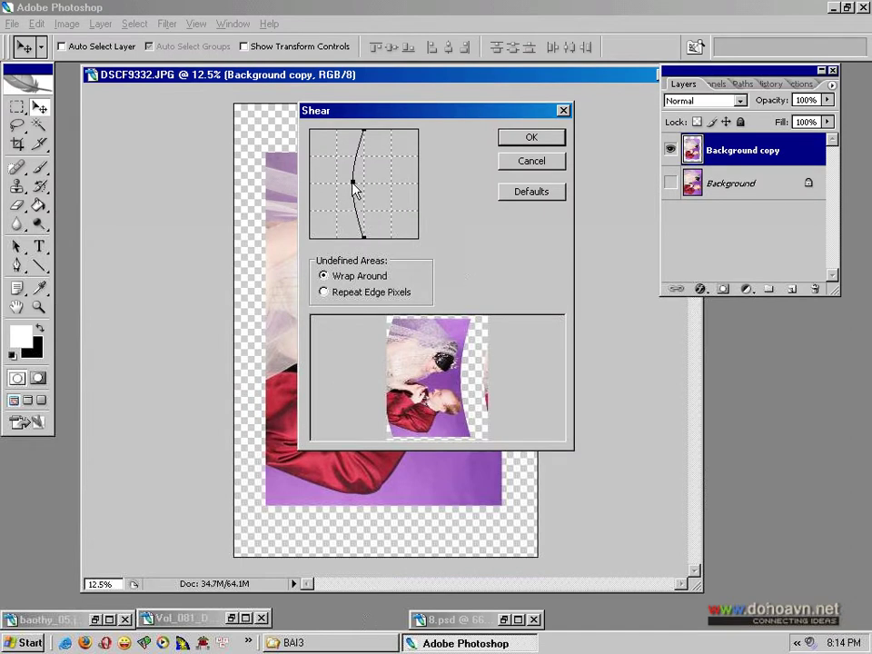
mouse_move(352, 183)
mouse_down()
mouse_move(373, 182)
mouse_move(359, 186)
mouse_up()
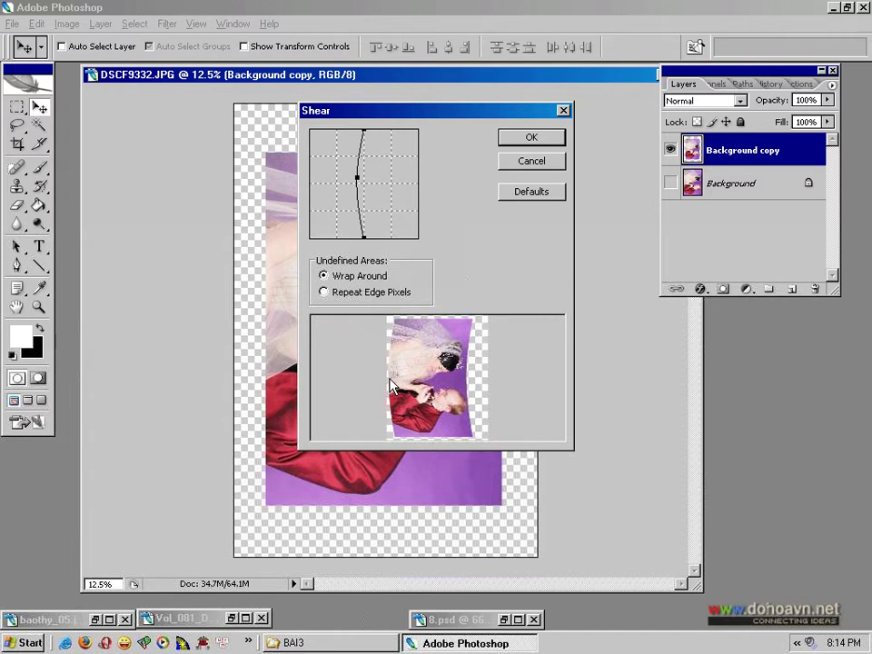
drag(356, 179, 356, 183)
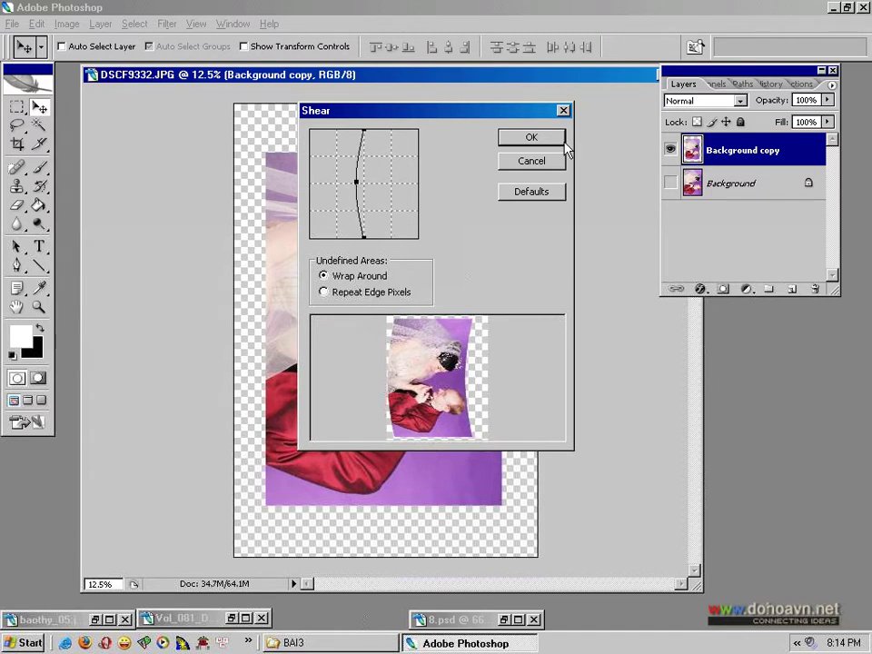
drag(357, 185, 360, 184)
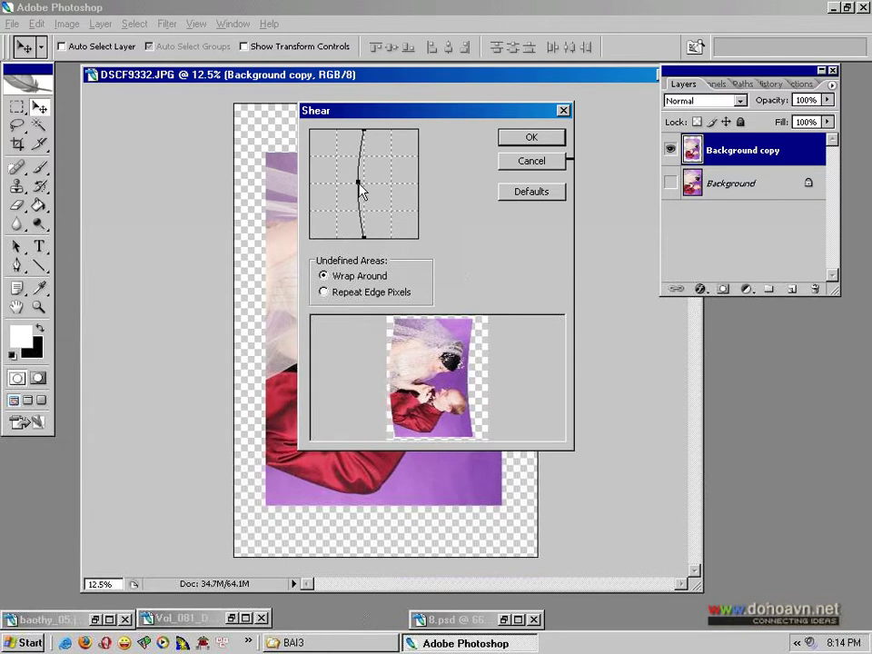
click(532, 139)
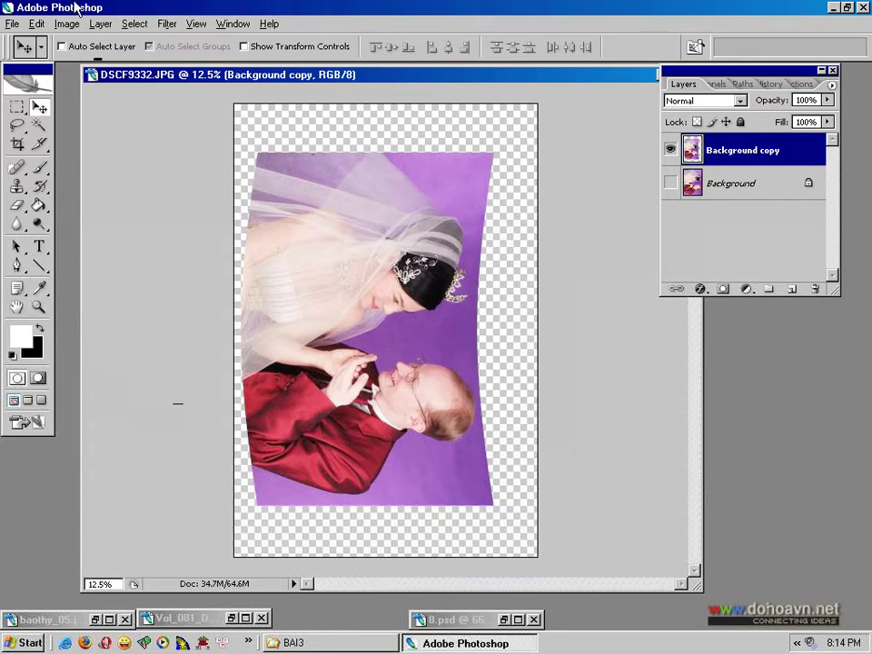
- Rotate the canvas 90° counter-clockwise
click(66, 24)
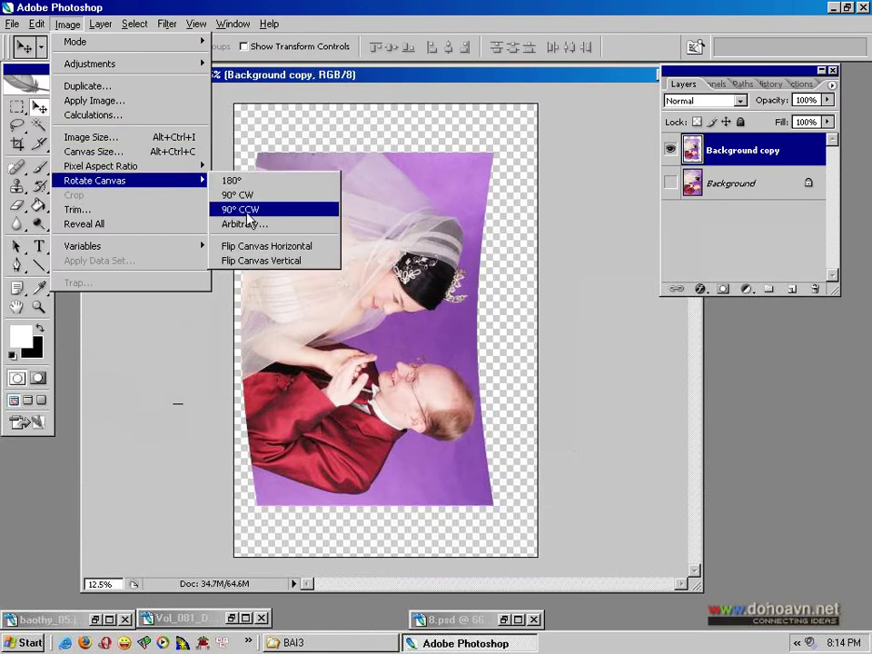
click(242, 210)
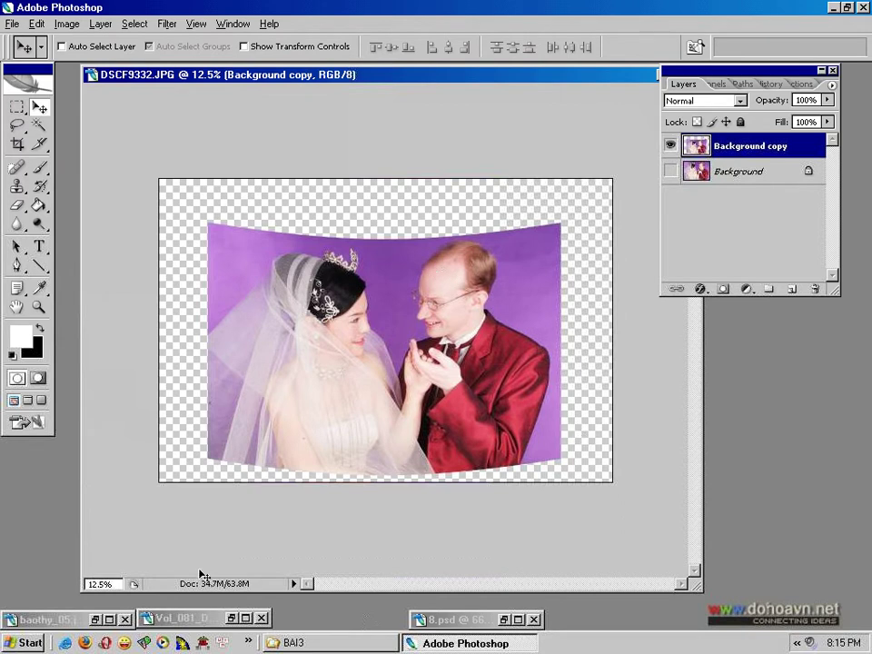
- Drag the red fabric image into the wedding document as a new layer
double_click(181, 618)
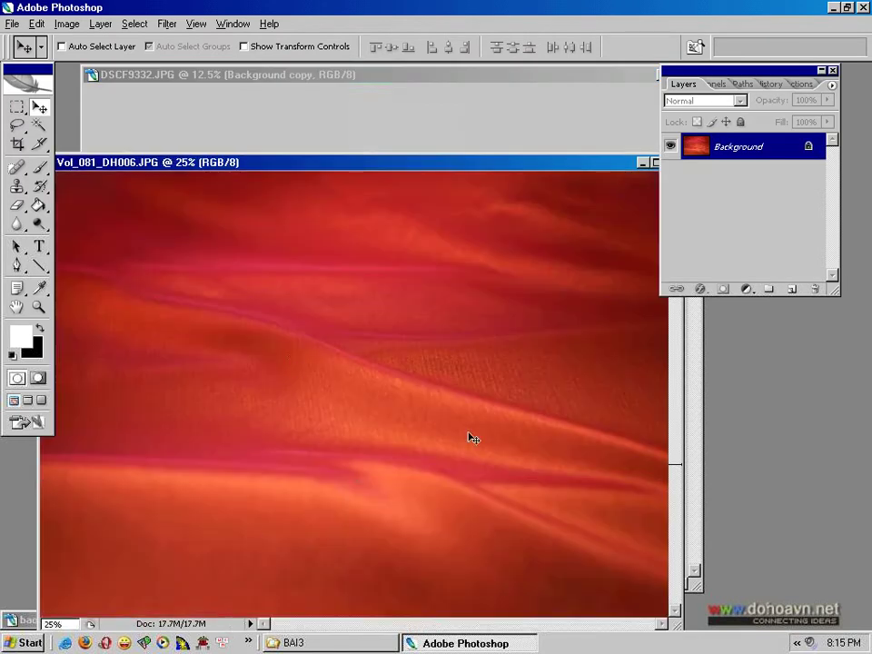
drag(275, 166, 336, 132)
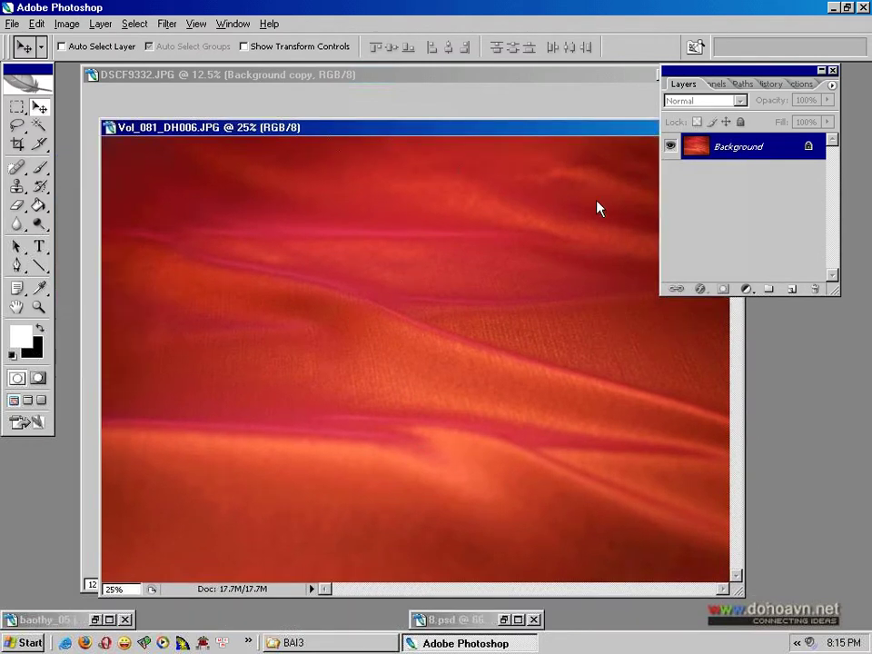
drag(351, 128, 706, 173)
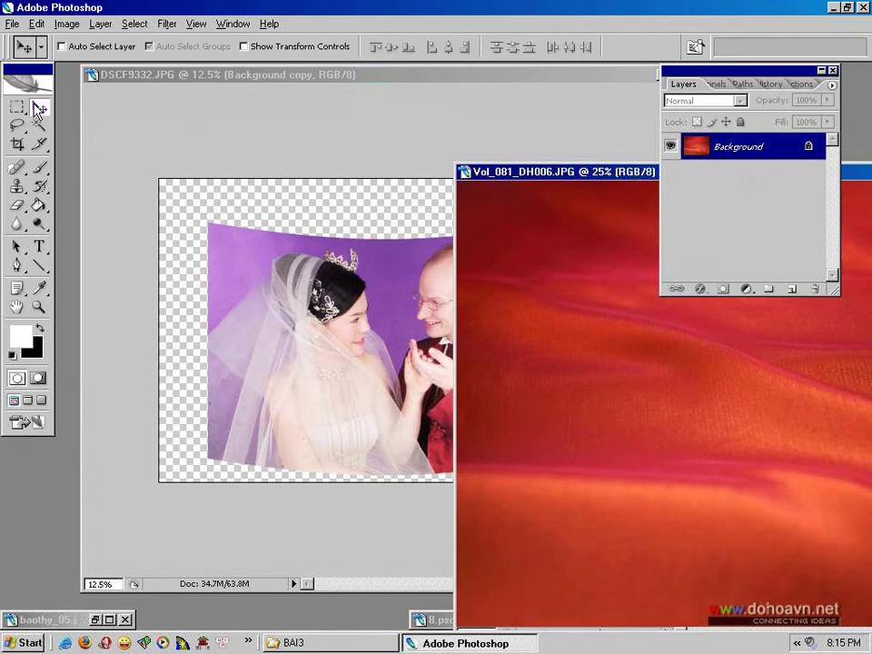
drag(685, 431, 388, 392)
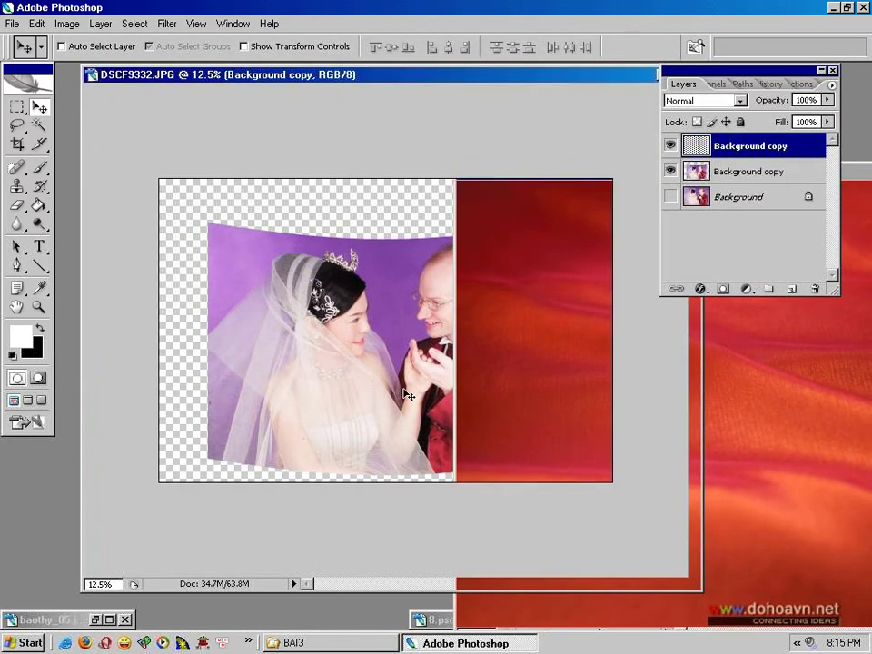
mouse_move(536, 399)
mouse_down()
mouse_move(482, 395)
mouse_move(421, 323)
mouse_up()
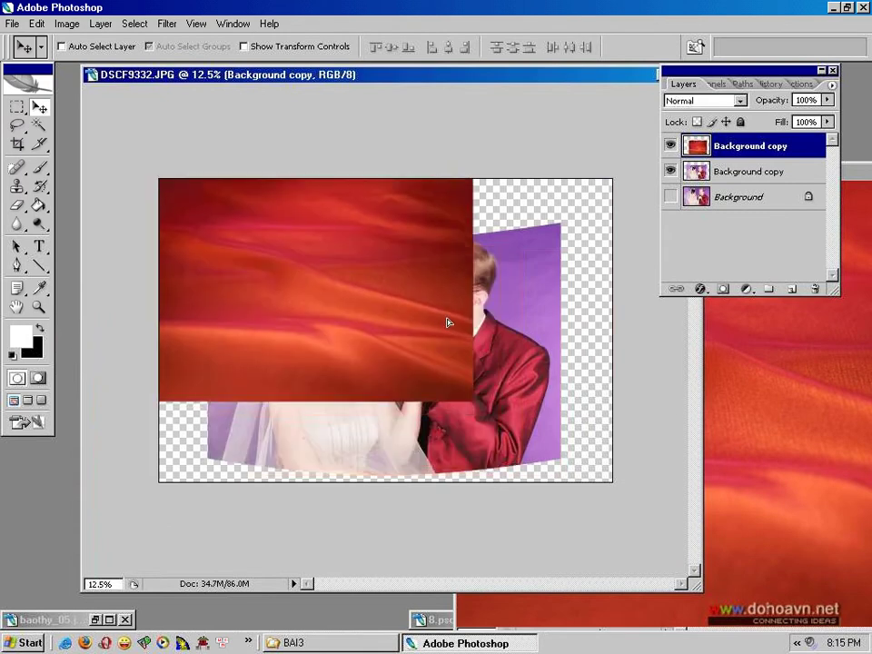
- Free-transform the red fabric layer larger so it covers the whole canvas
click(36, 24)
click(69, 283)
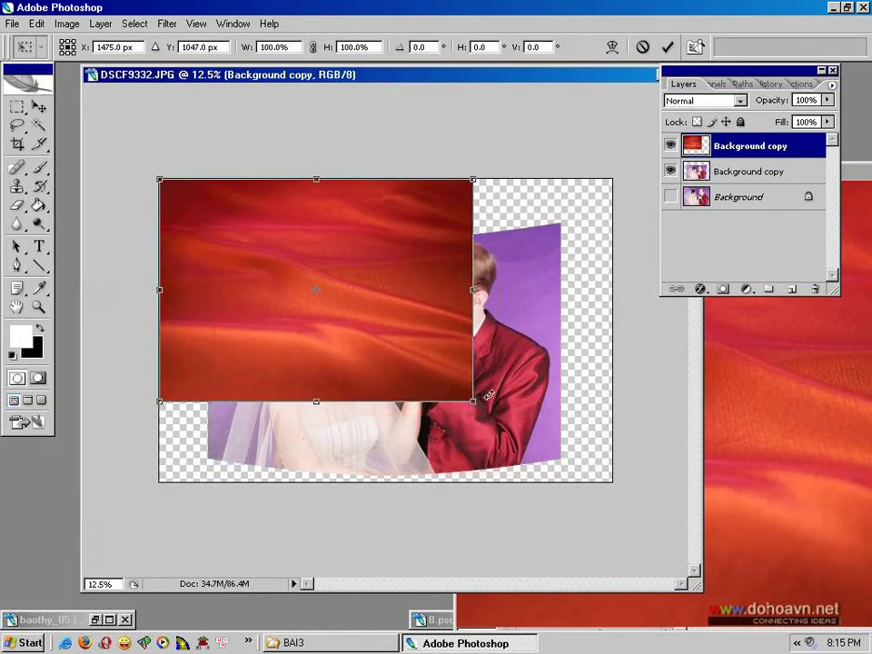
drag(471, 400, 627, 495)
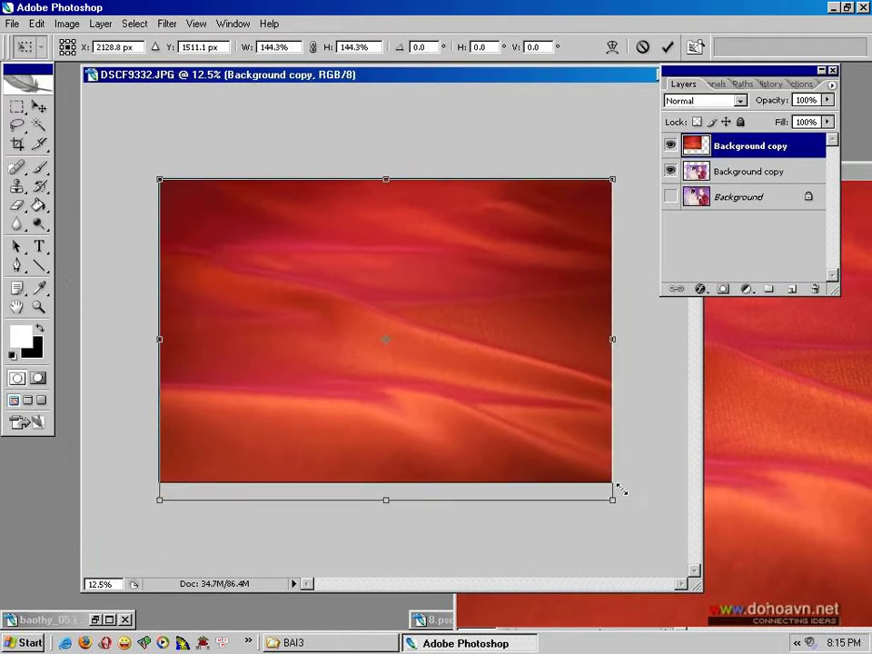
key(Return)
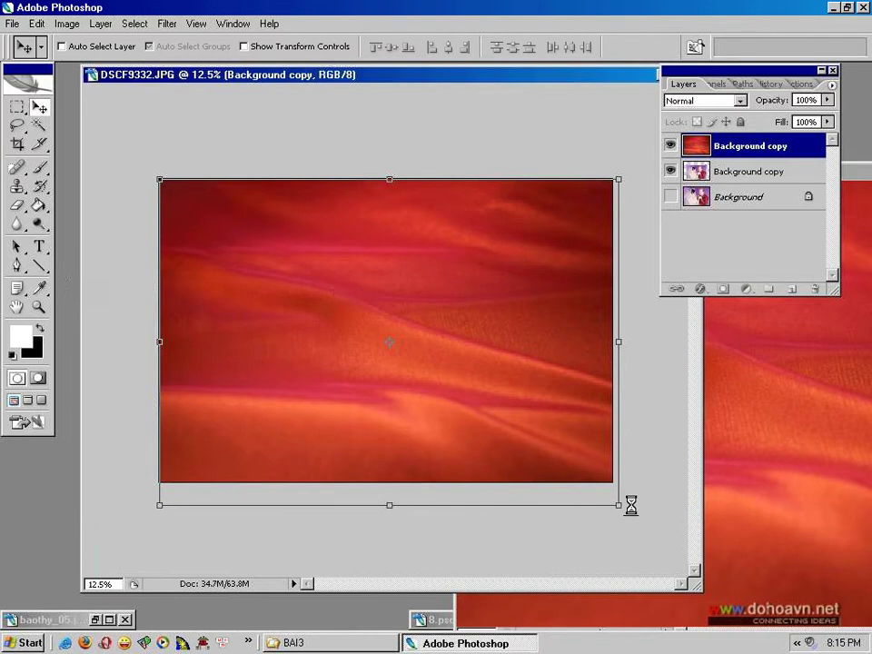
- Set the fabric source document aside and move the fabric layer beneath the wedding photo
key(ctrl+Tab)
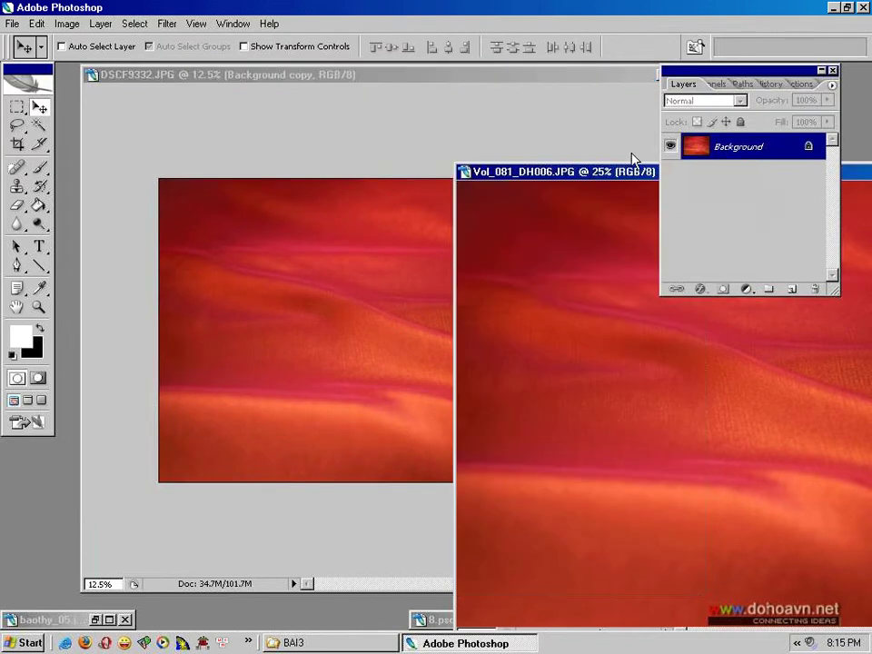
drag(546, 171, 100, 168)
click(615, 169)
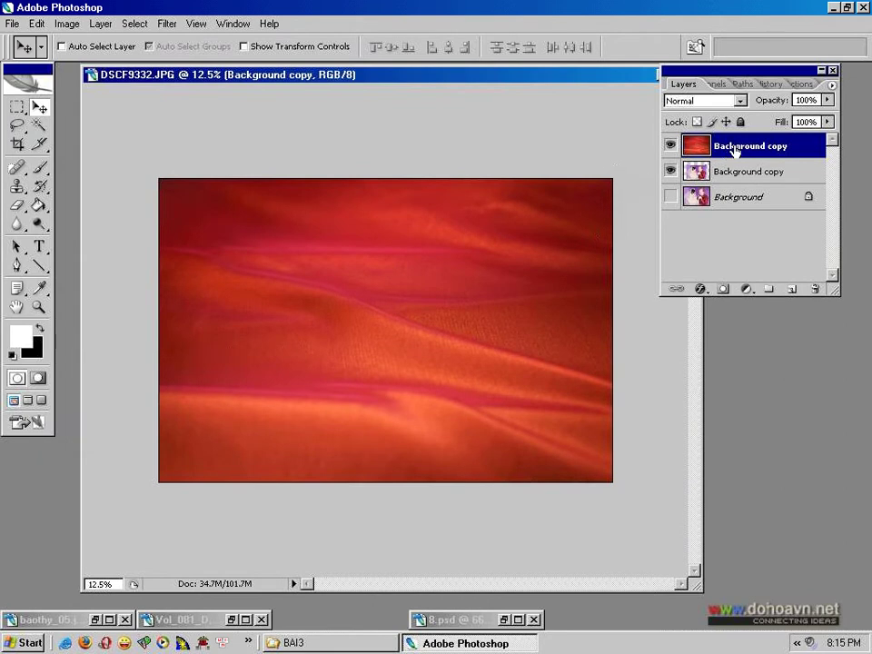
drag(726, 150, 728, 185)
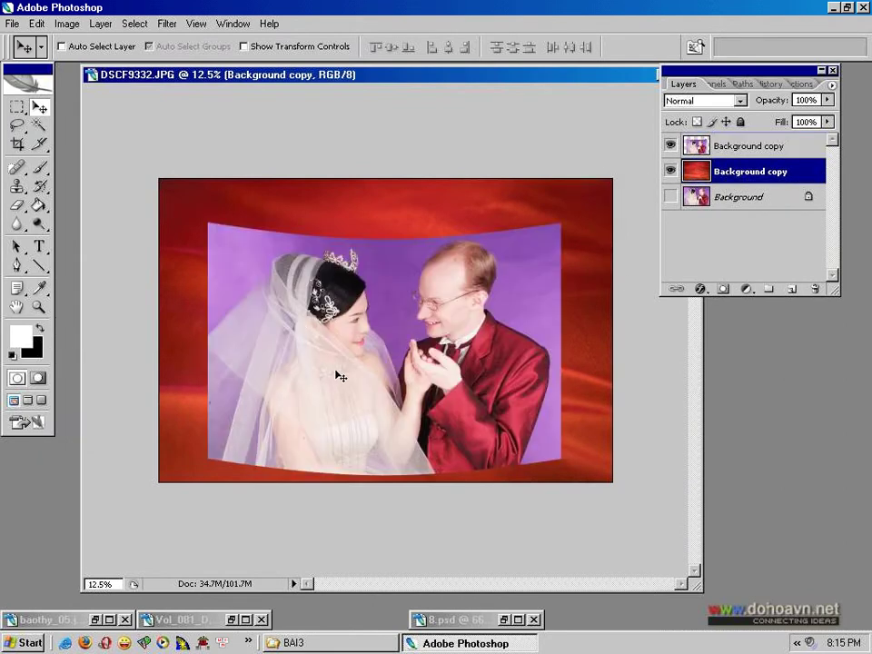
- Select the curved wedding photo layer and nudge it slightly up and left
click(730, 149)
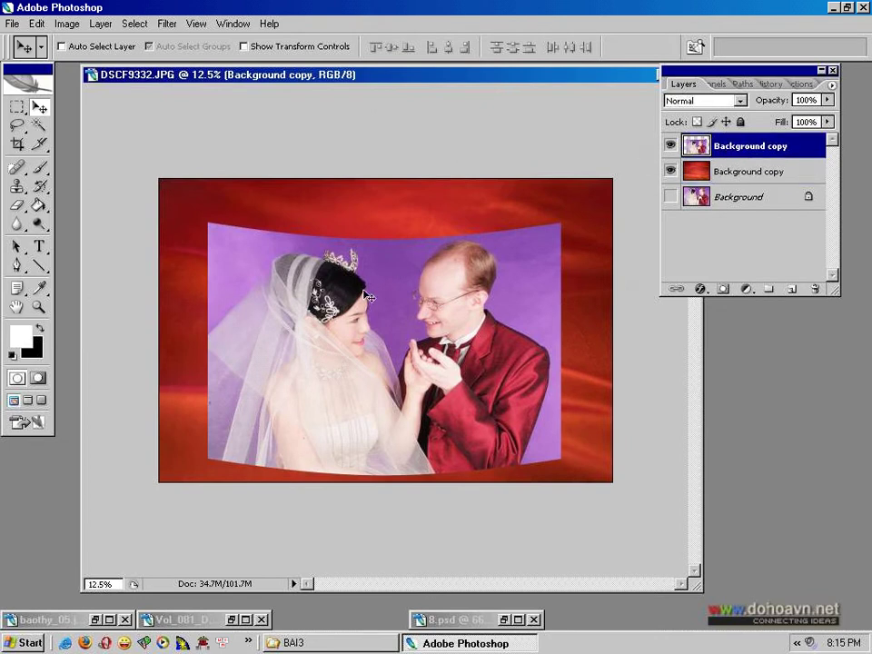
drag(364, 333, 346, 317)
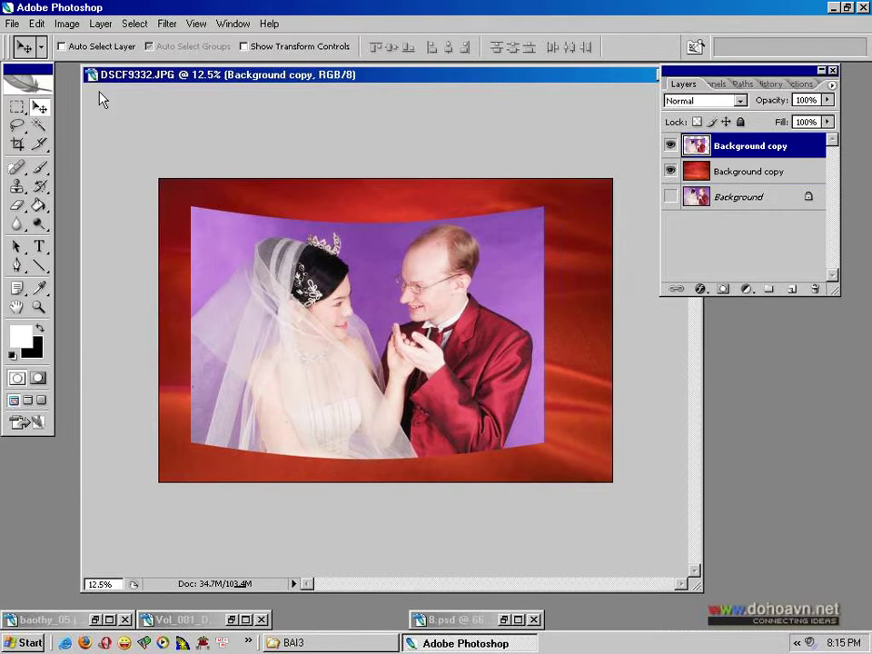
click(35, 24)
mouse_move(127, 297)
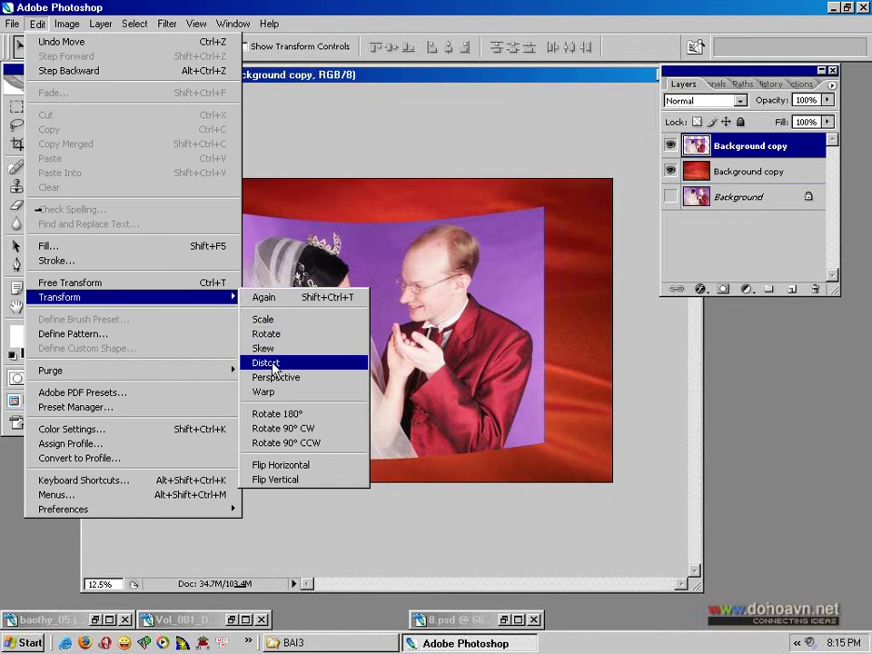
- Distort the photo by pulling its top-left and top-right corners inward, then apply
click(278, 361)
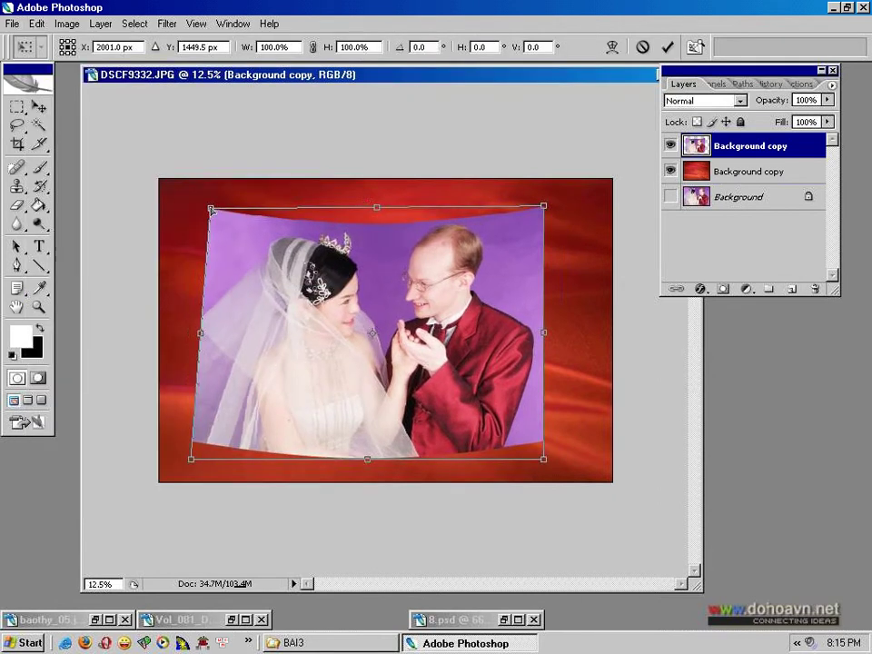
drag(191, 207, 212, 210)
drag(542, 210, 520, 209)
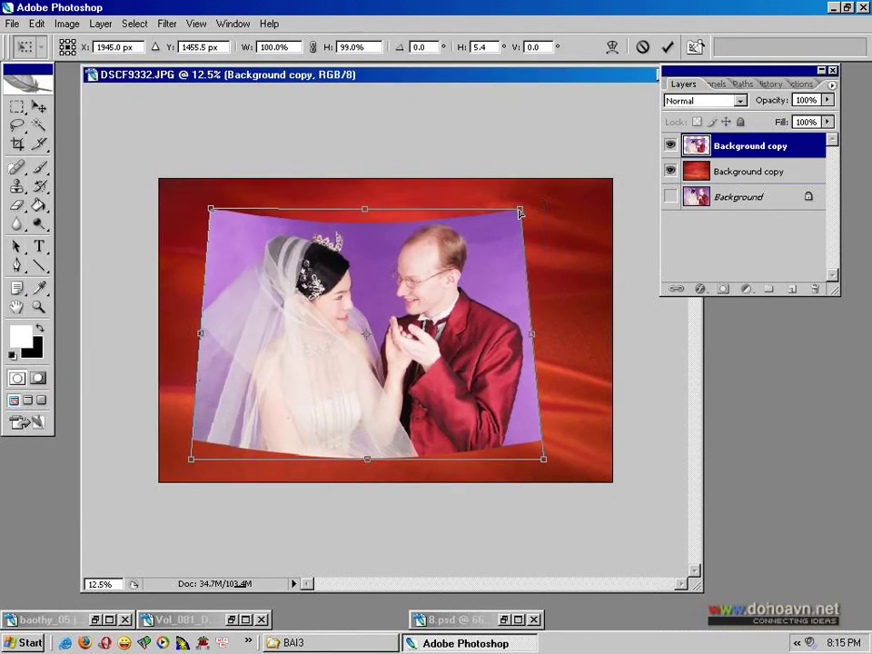
drag(214, 211, 216, 211)
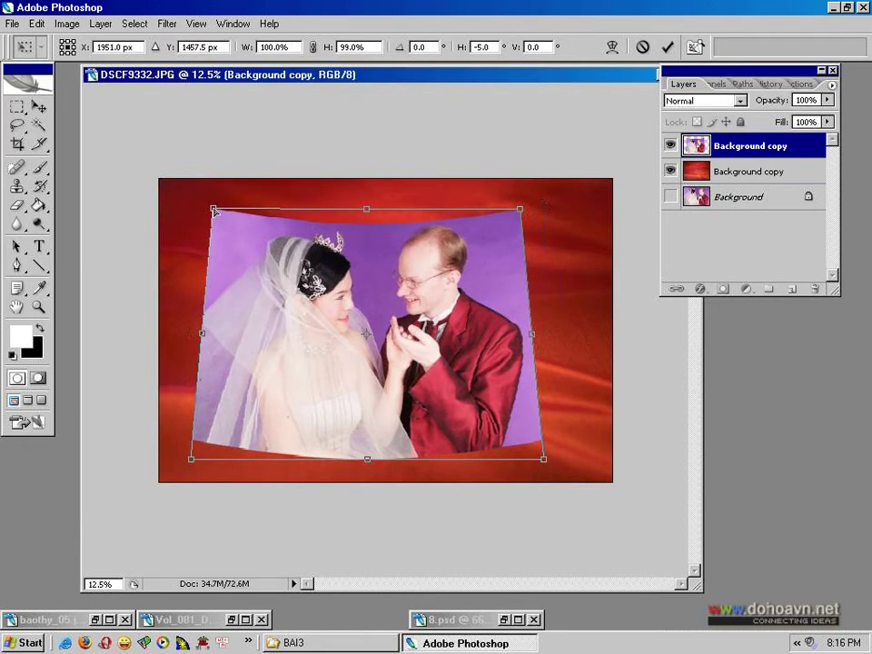
key(Return)
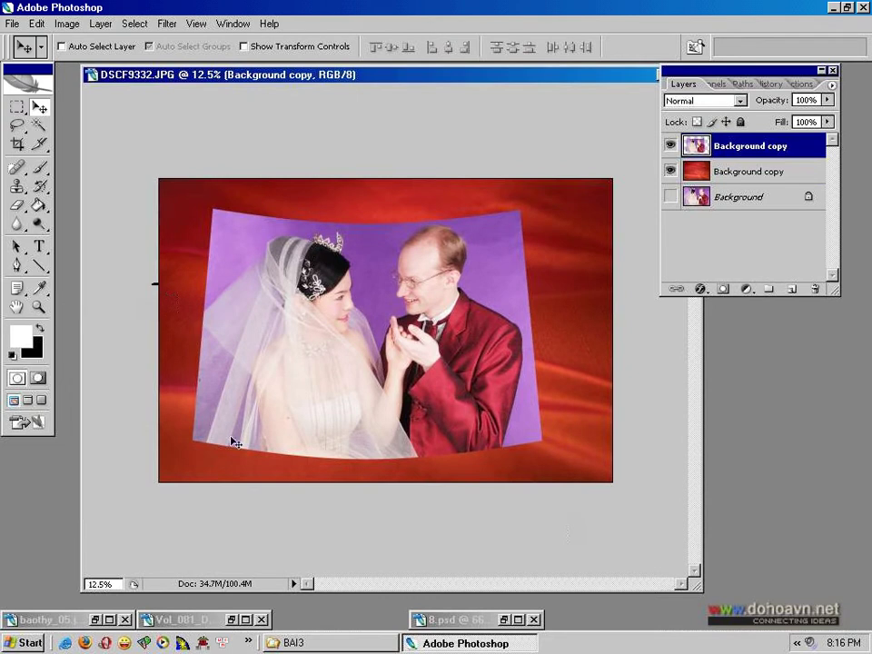
- Rotate the wedding photo about 10° counter-clockwise with Free Transform, then nudge it upward
click(36, 24)
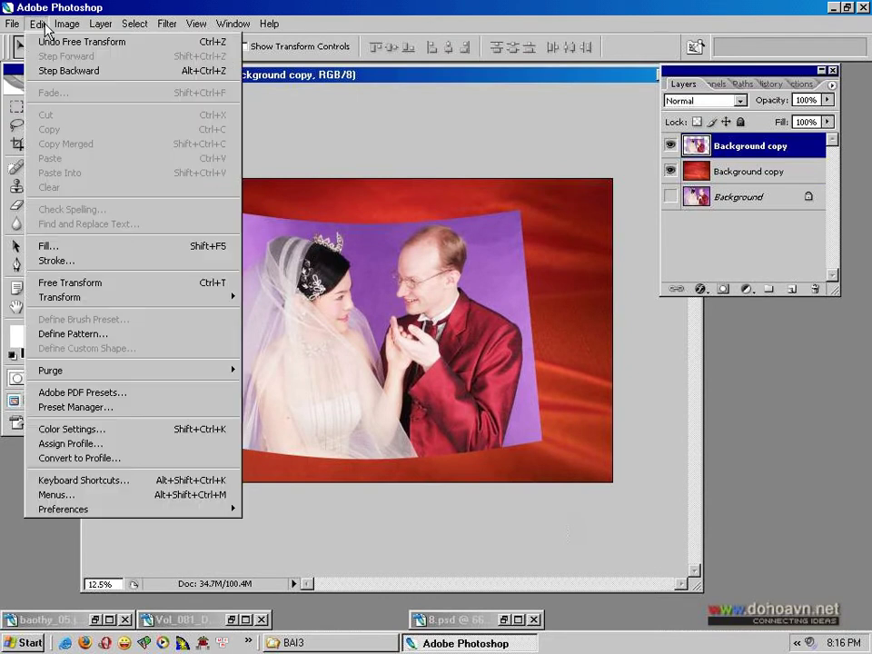
click(112, 288)
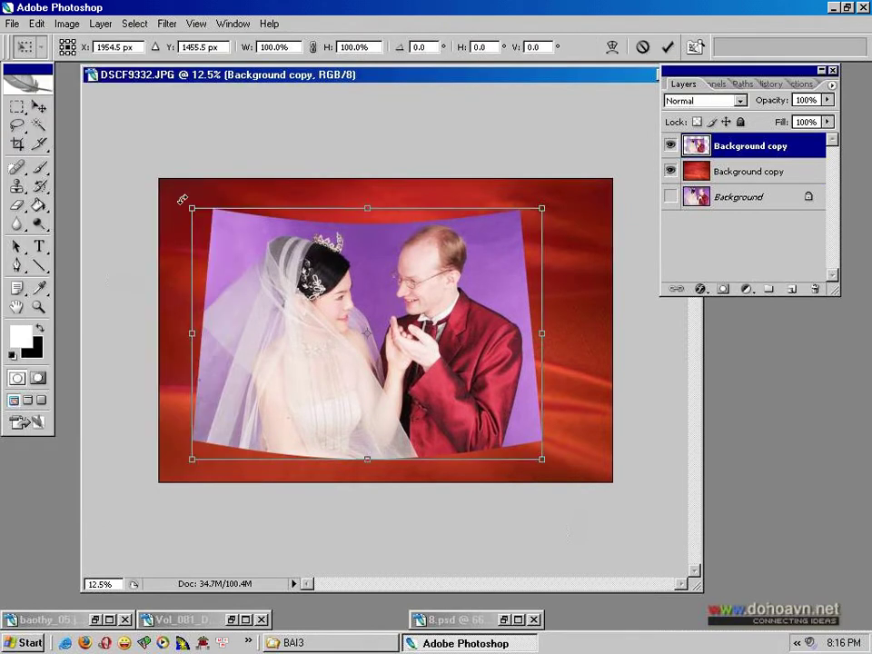
mouse_move(182, 199)
mouse_down()
mouse_move(170, 240)
mouse_move(164, 234)
mouse_up()
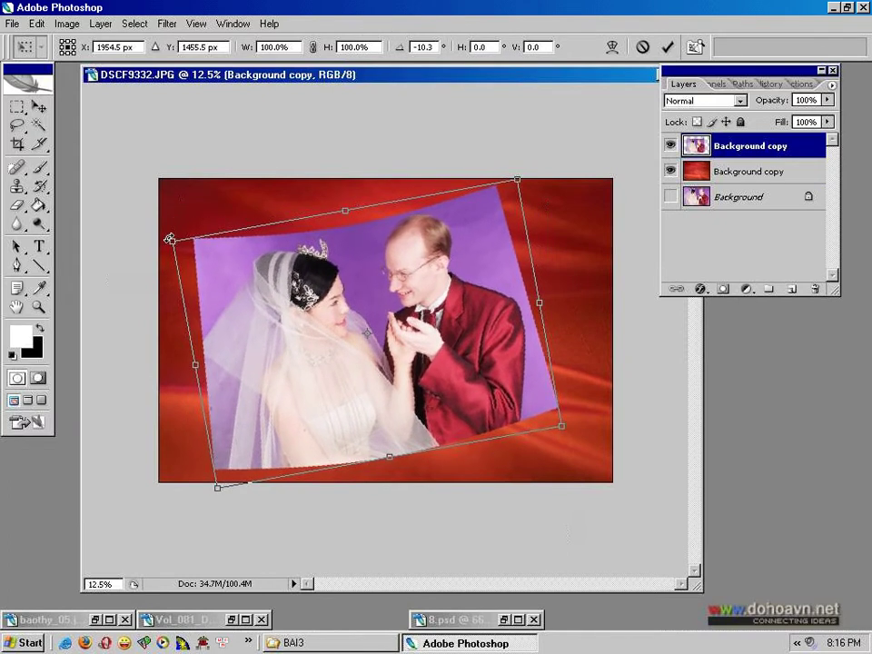
key(Return)
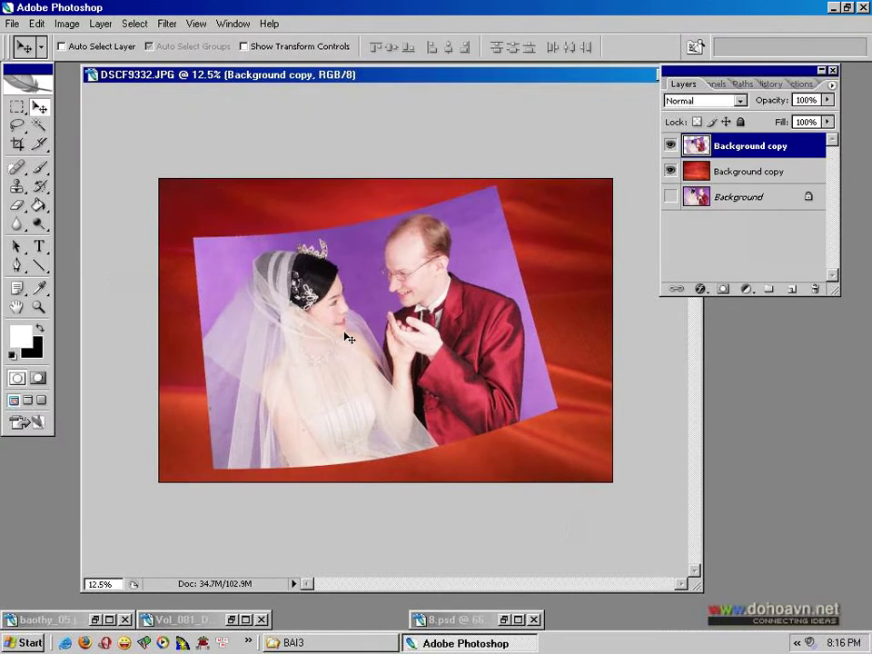
drag(346, 338, 346, 328)
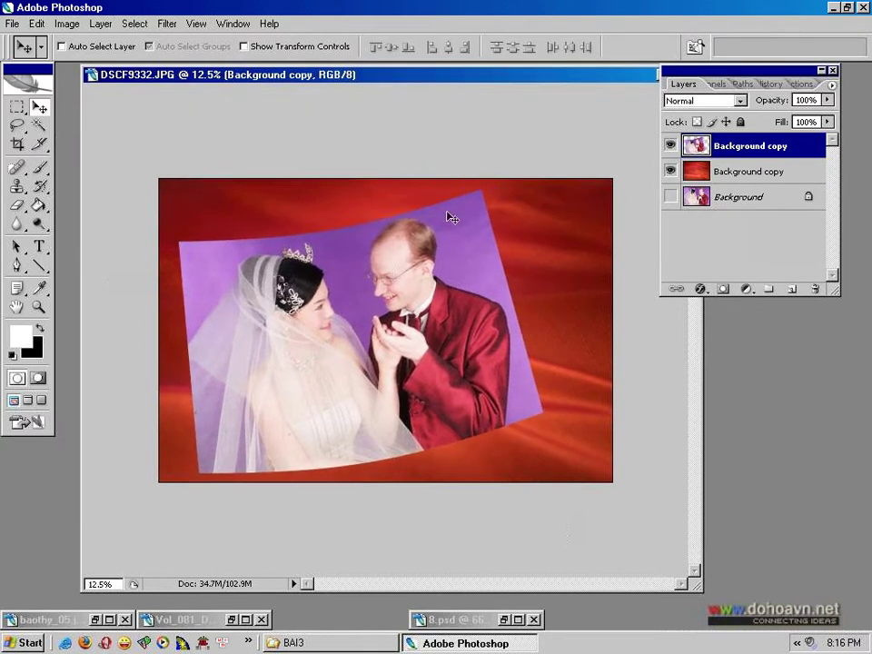
- Skew the photo's top corners inward, apply it, then nudge the photo slightly up and right
click(37, 23)
mouse_move(60, 298)
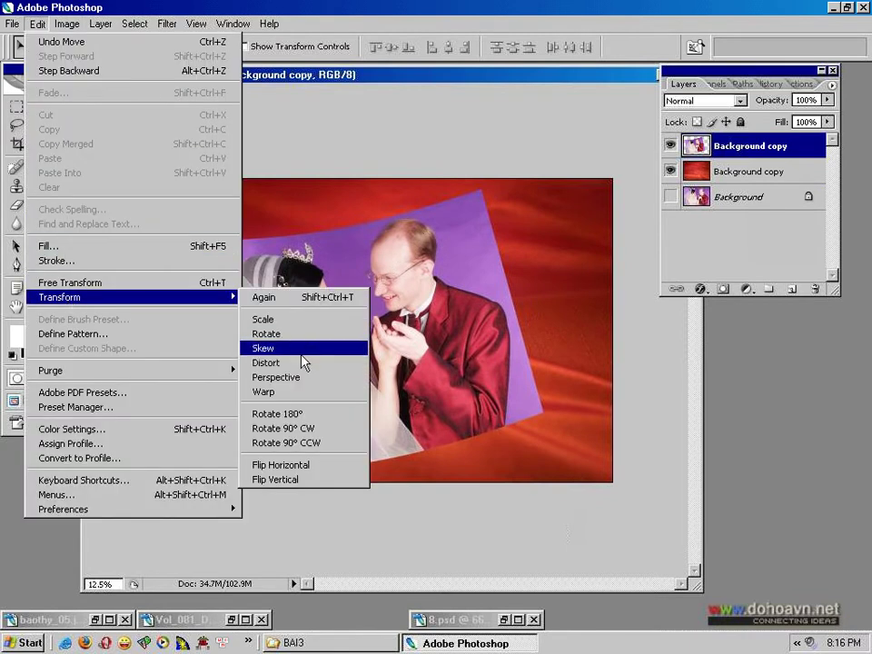
click(295, 349)
drag(544, 190, 533, 200)
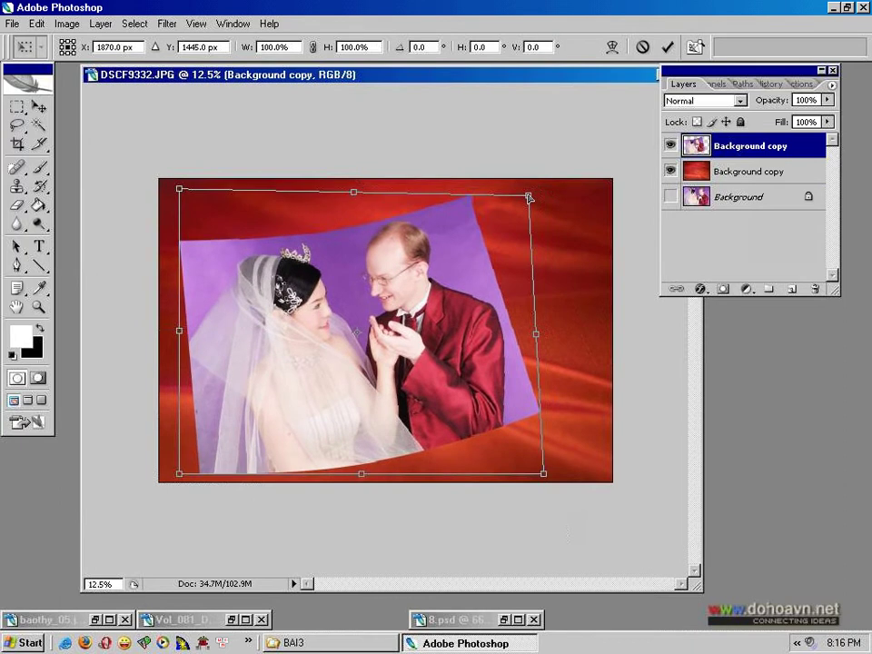
mouse_move(179, 189)
mouse_down()
mouse_move(201, 198)
mouse_move(191, 195)
mouse_up()
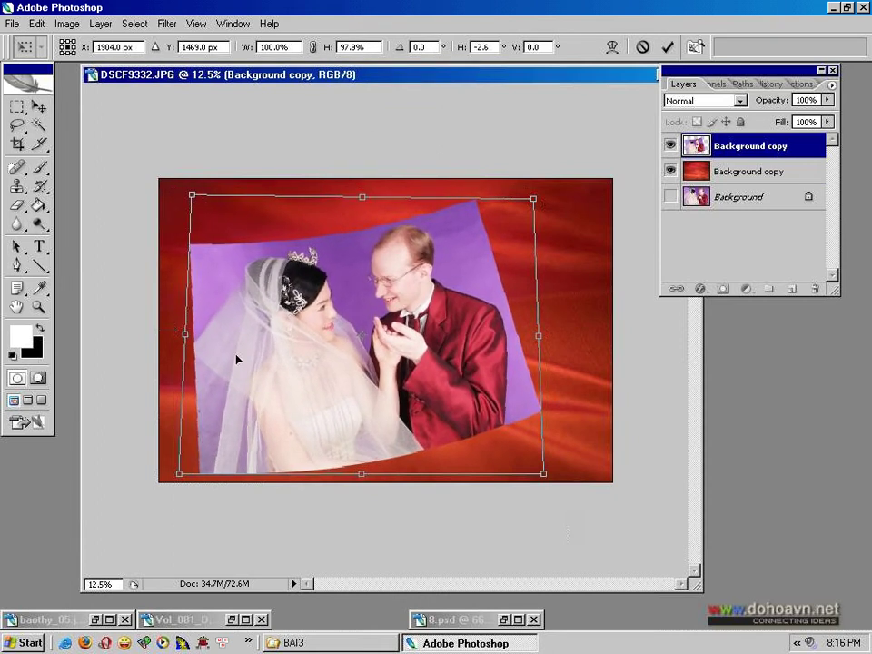
drag(278, 439, 269, 433)
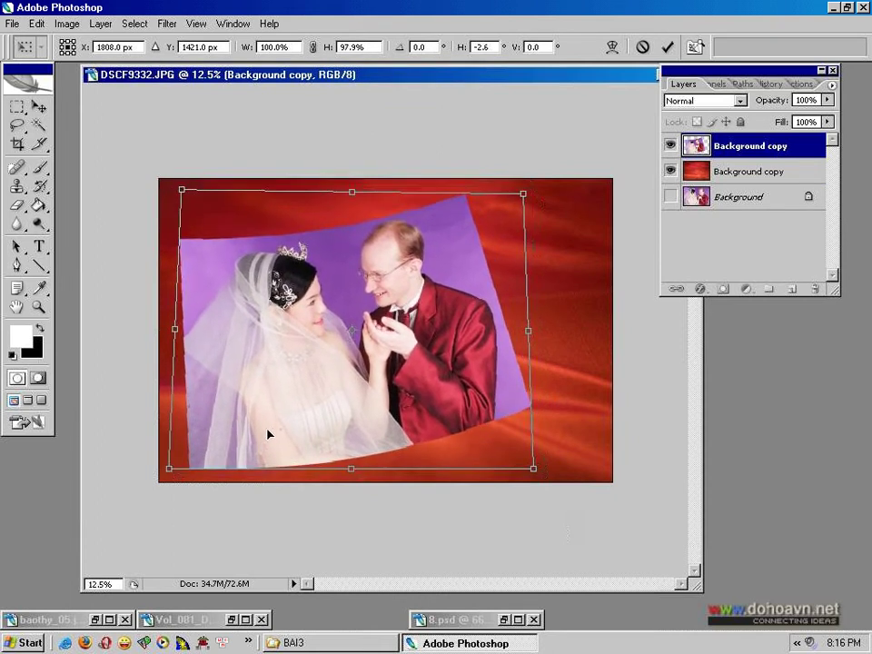
key(Return)
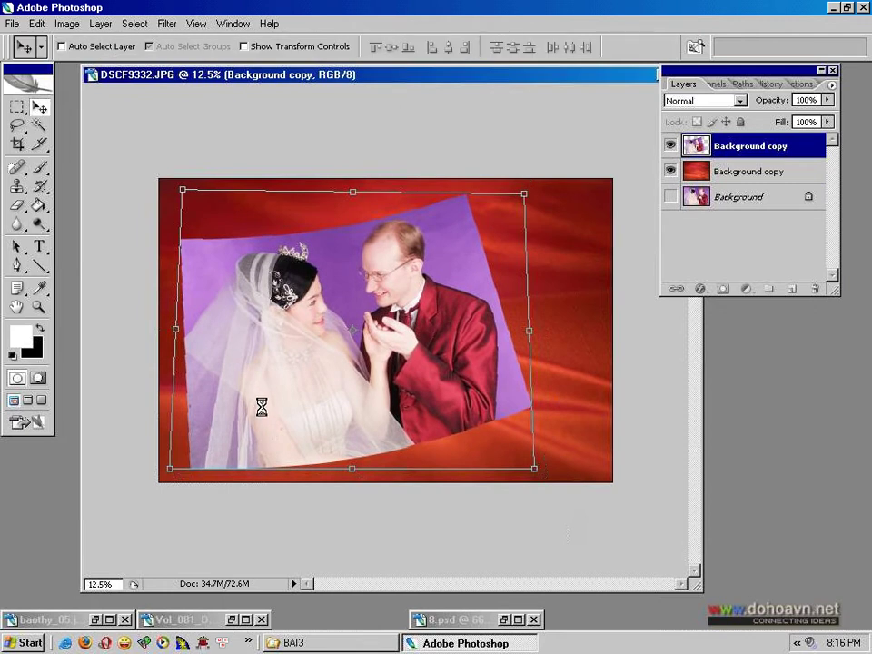
drag(271, 421, 278, 418)
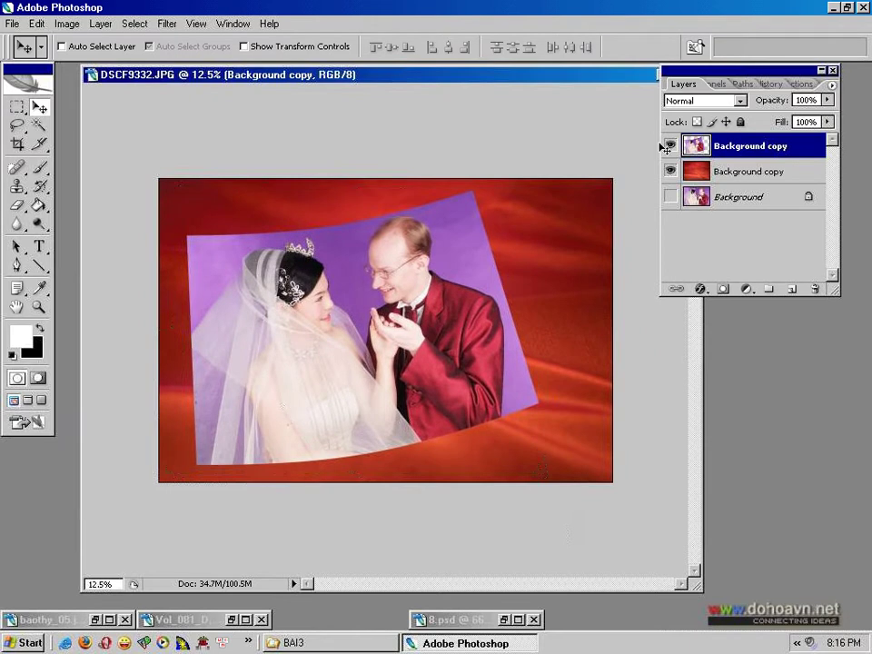
- Apply a horizontal Motion Blur (angle 0, distance 999) to the red background layer
click(702, 178)
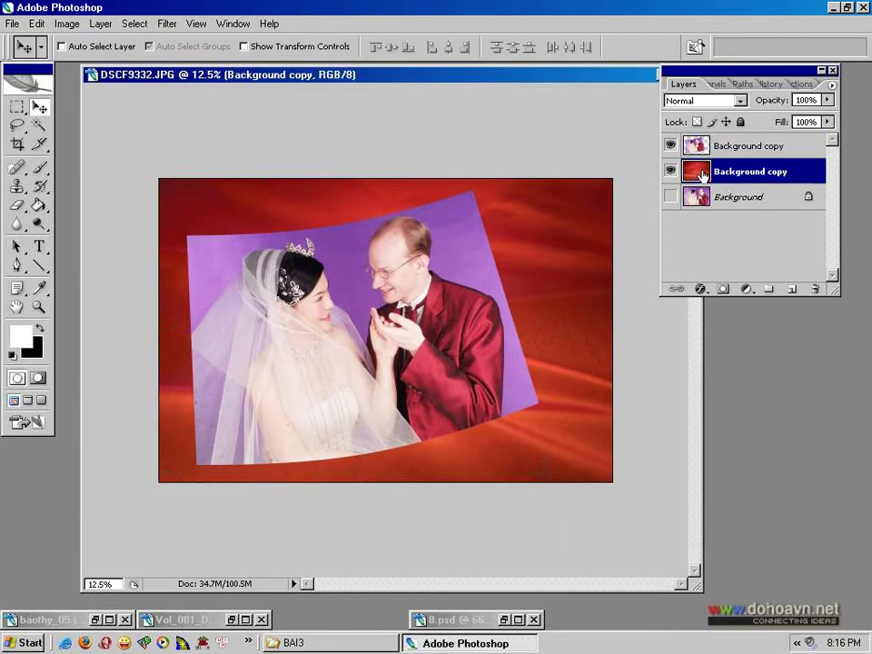
click(168, 24)
mouse_move(174, 159)
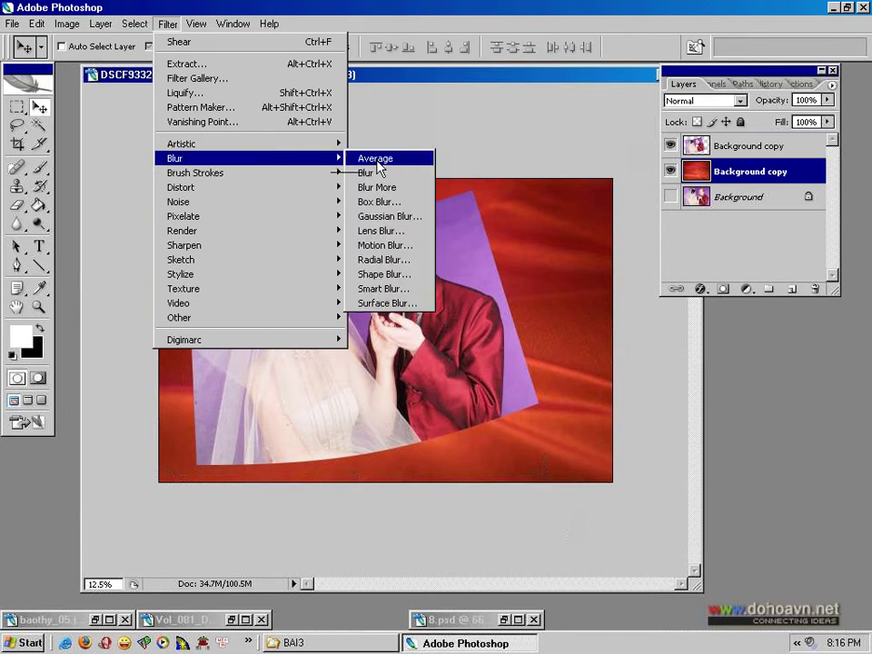
click(380, 246)
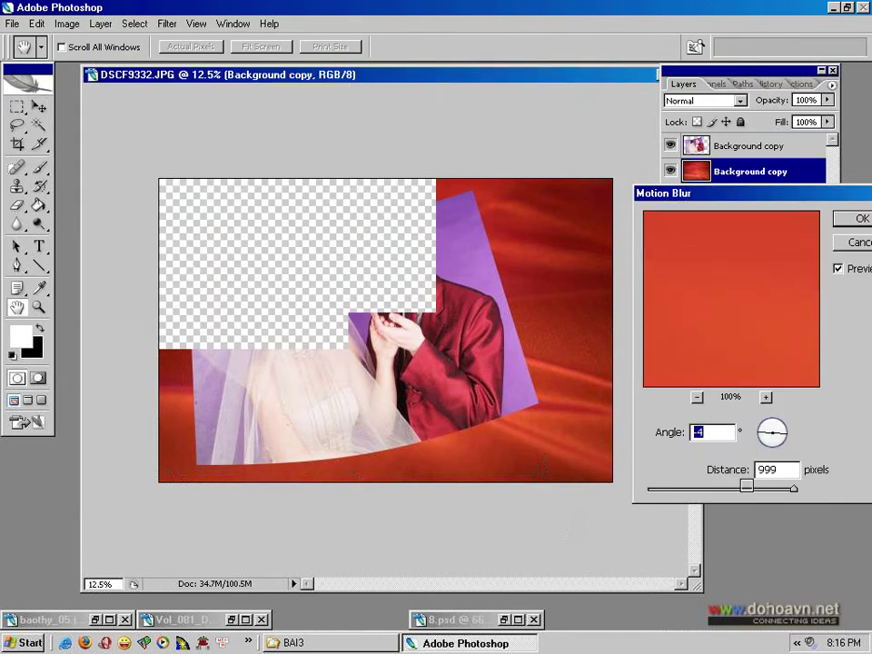
drag(791, 434, 791, 437)
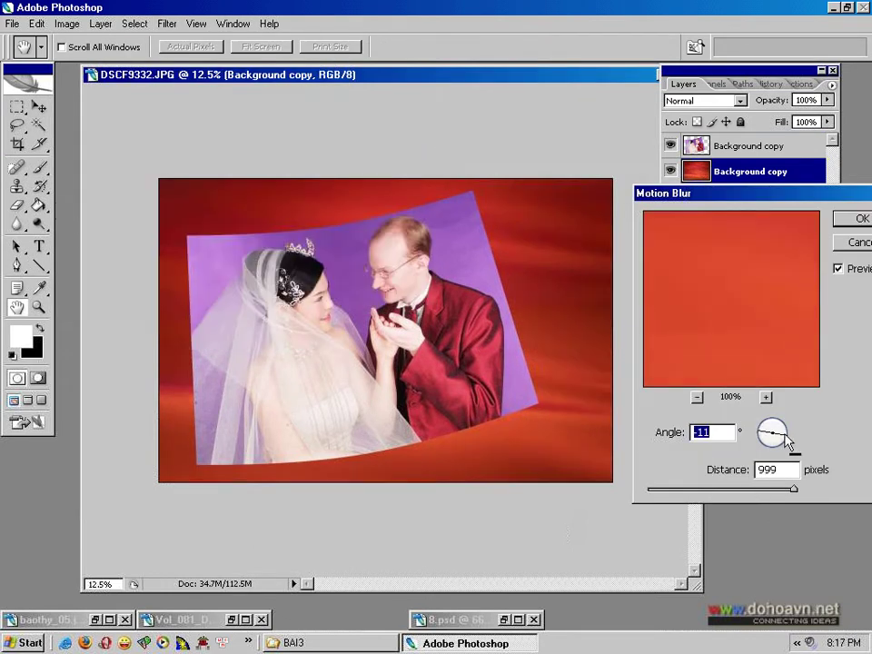
text(0)
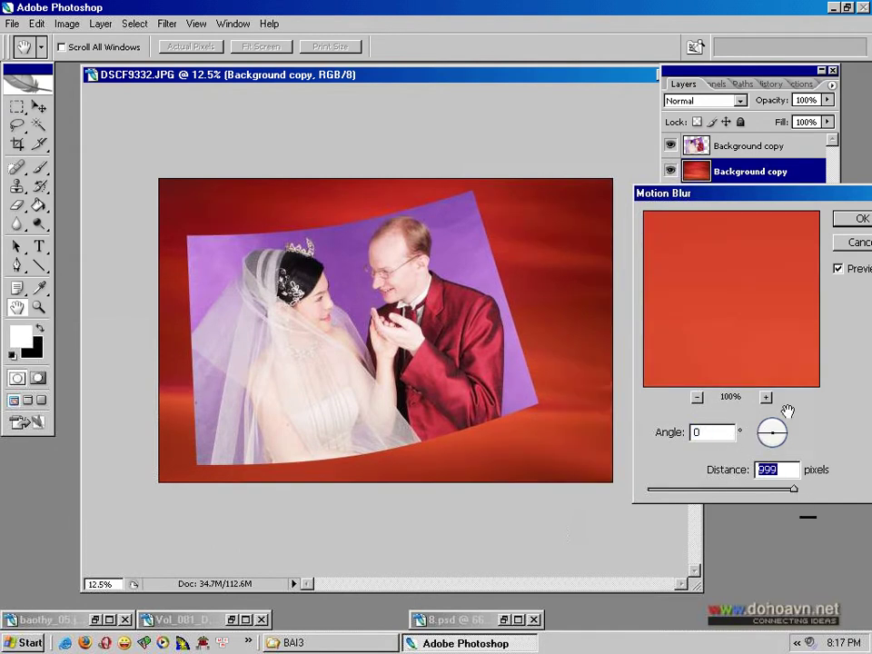
click(859, 220)
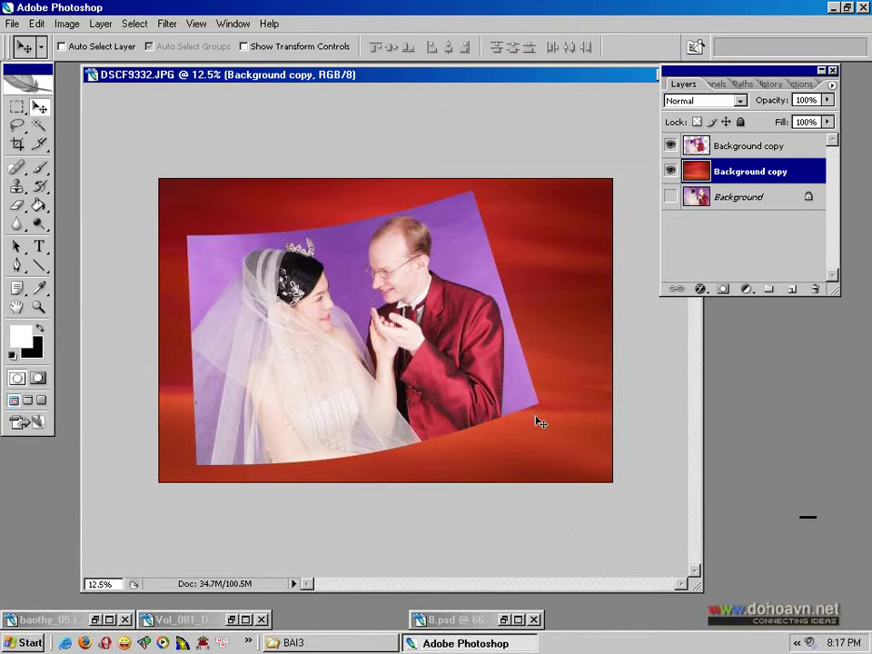
- Apply a second Motion Blur at -12° angle with 618 px distance
click(168, 24)
mouse_move(175, 158)
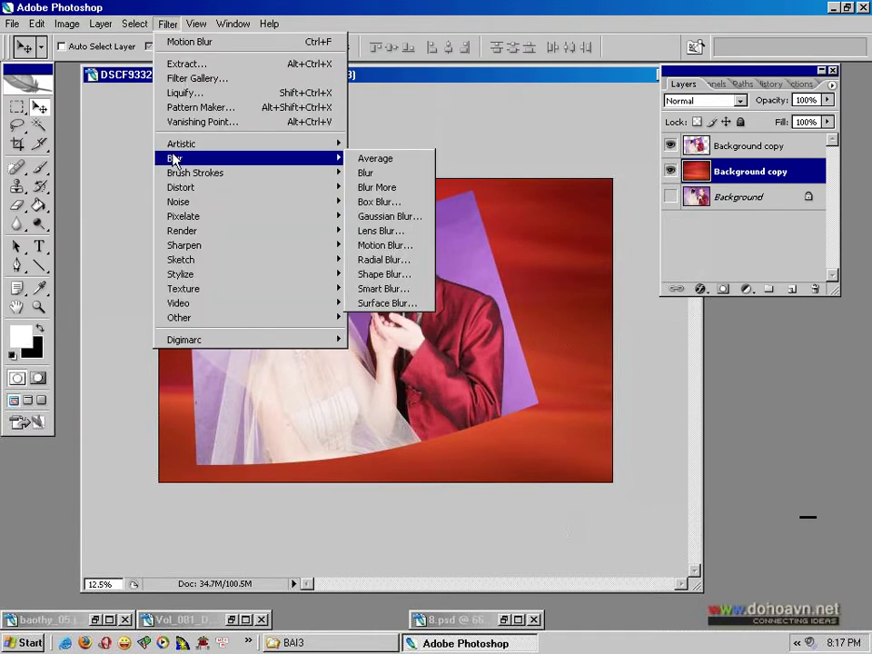
click(390, 246)
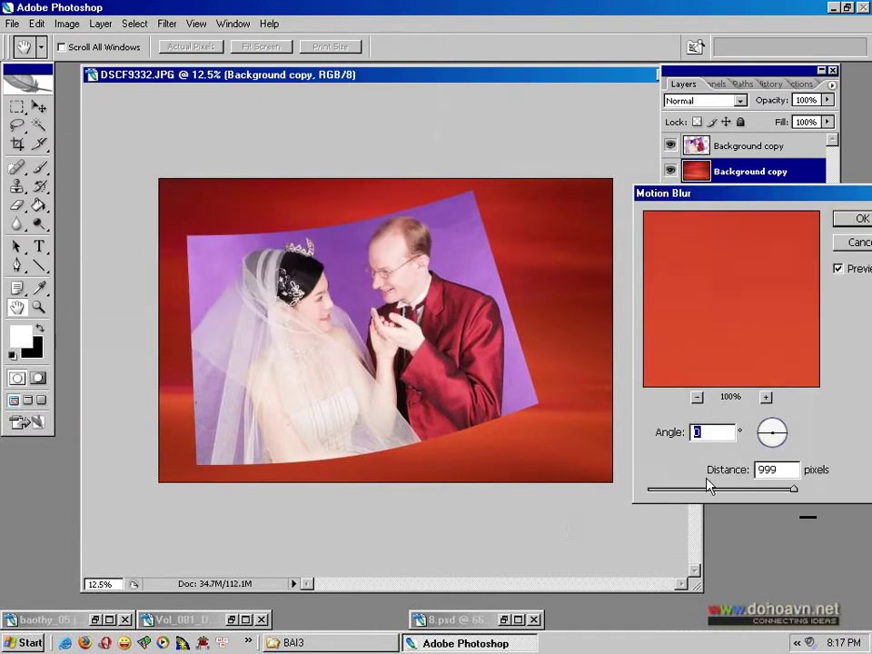
drag(758, 495, 764, 495)
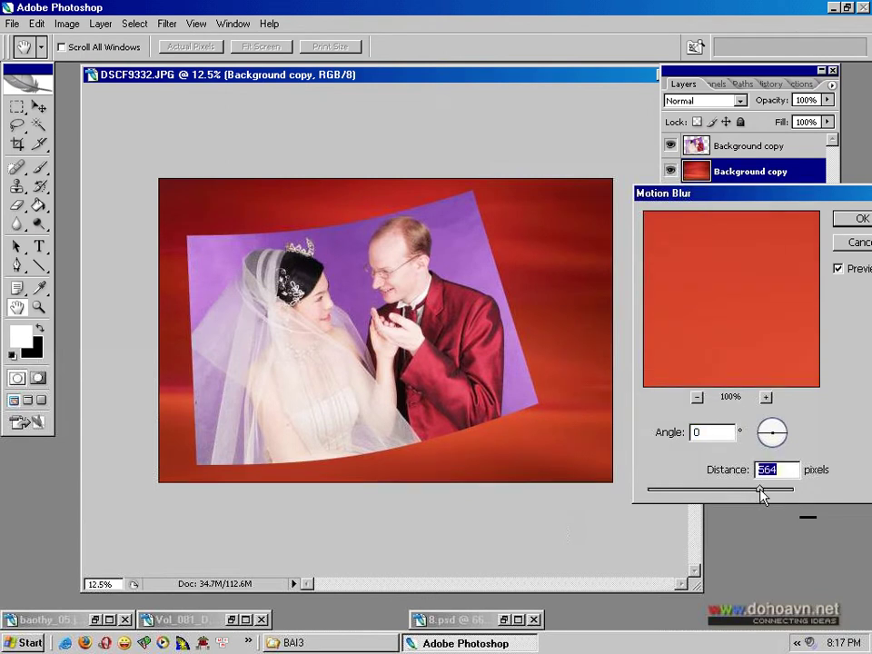
click(786, 445)
drag(784, 438, 786, 436)
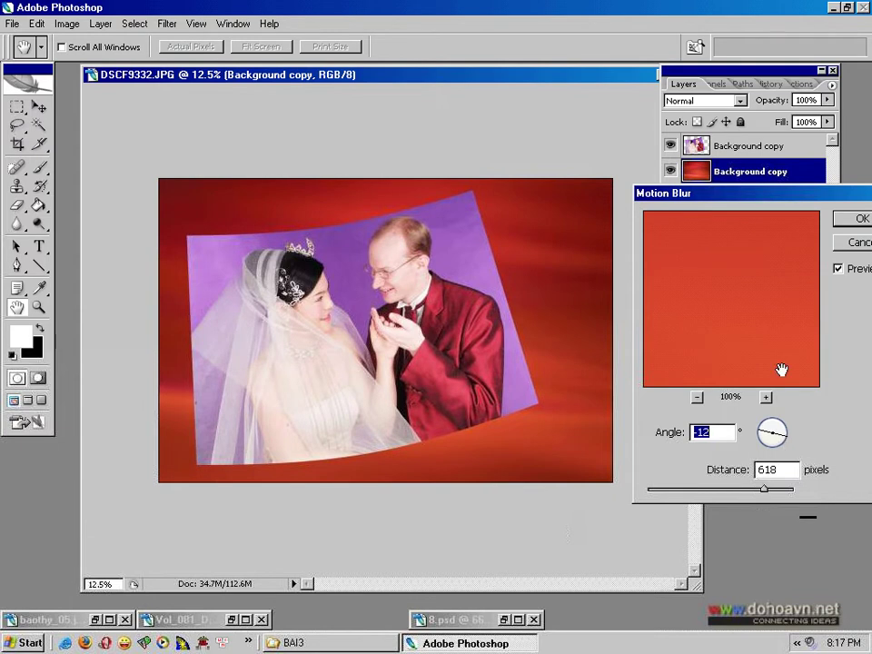
click(857, 220)
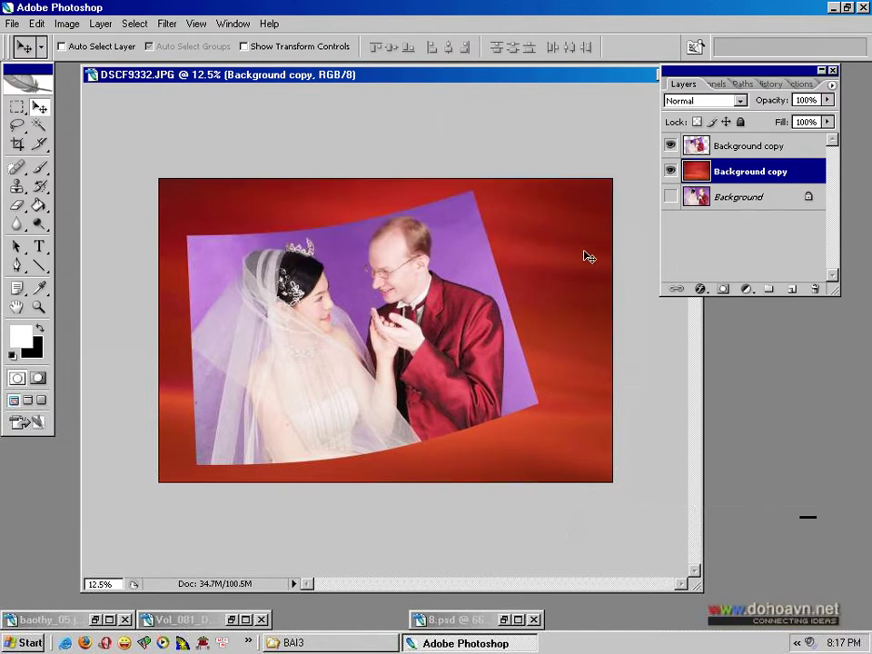
- Create a Gradient fill layer using the Orange, Yellow, Orange preset at 90°
click(100, 28)
mouse_move(127, 129)
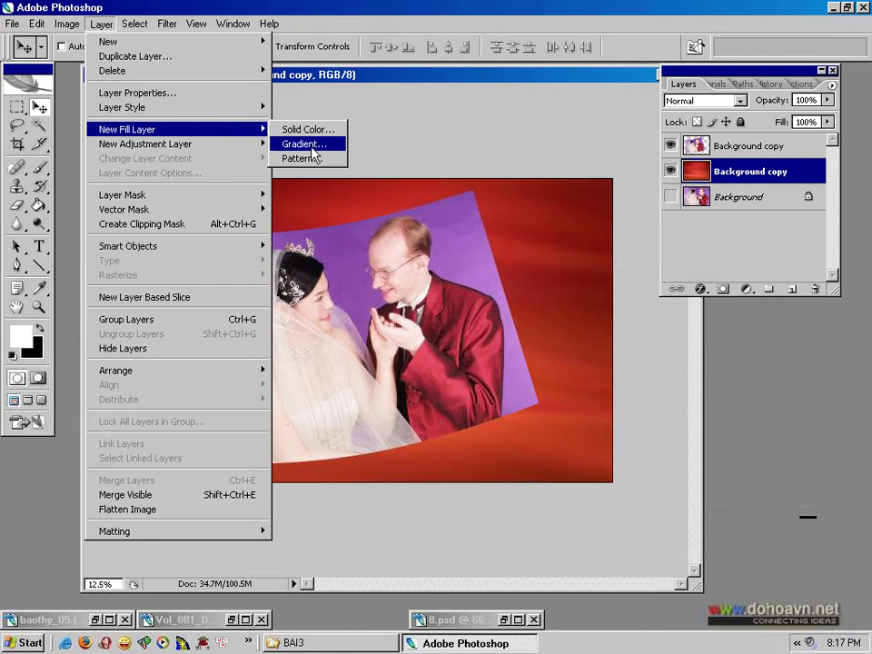
click(312, 151)
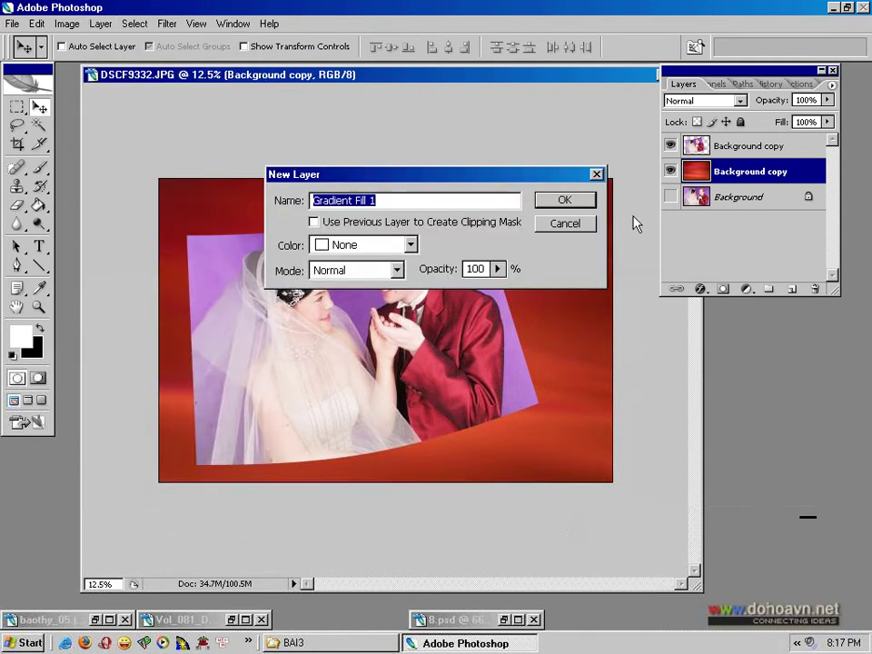
click(573, 202)
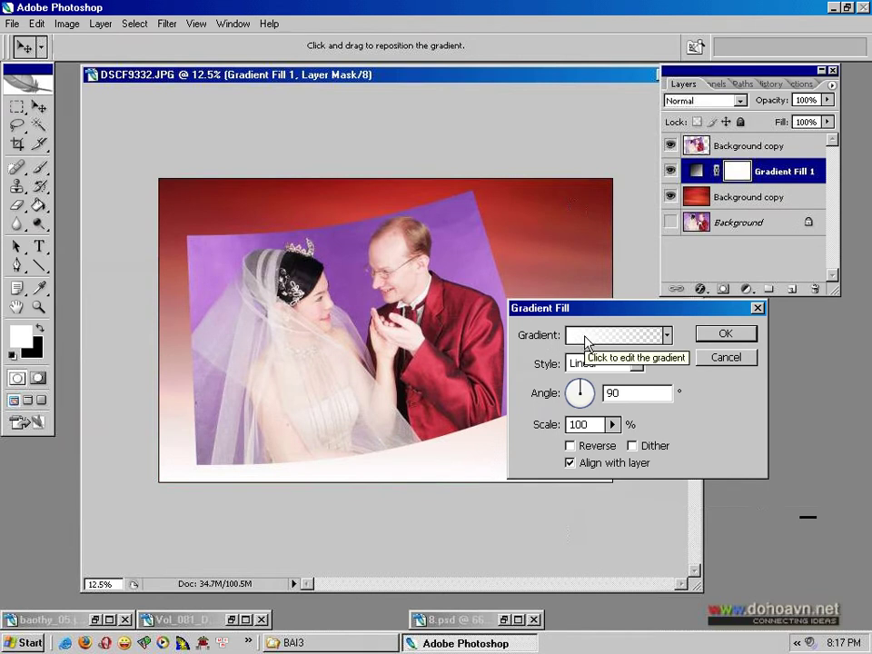
click(586, 336)
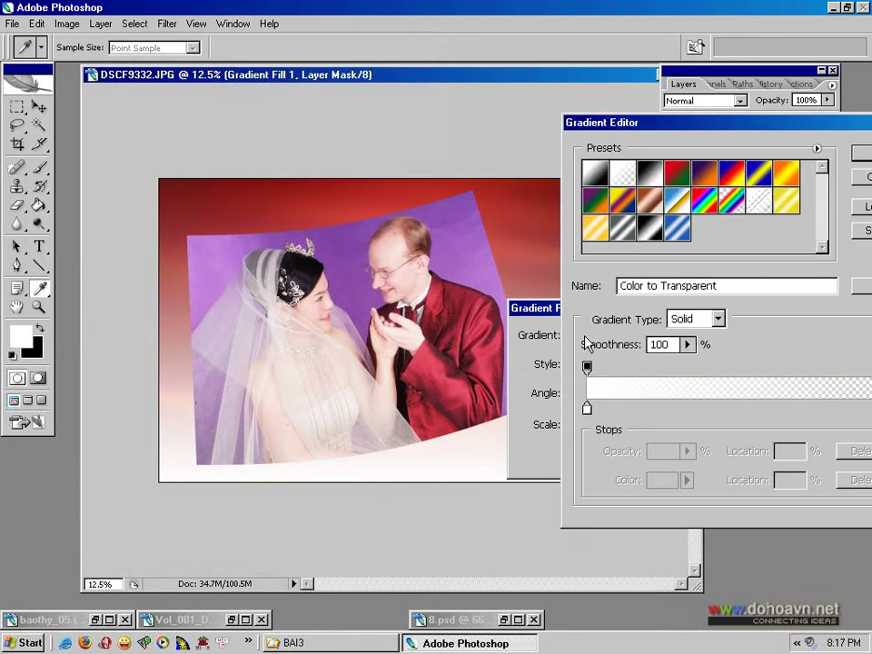
click(785, 178)
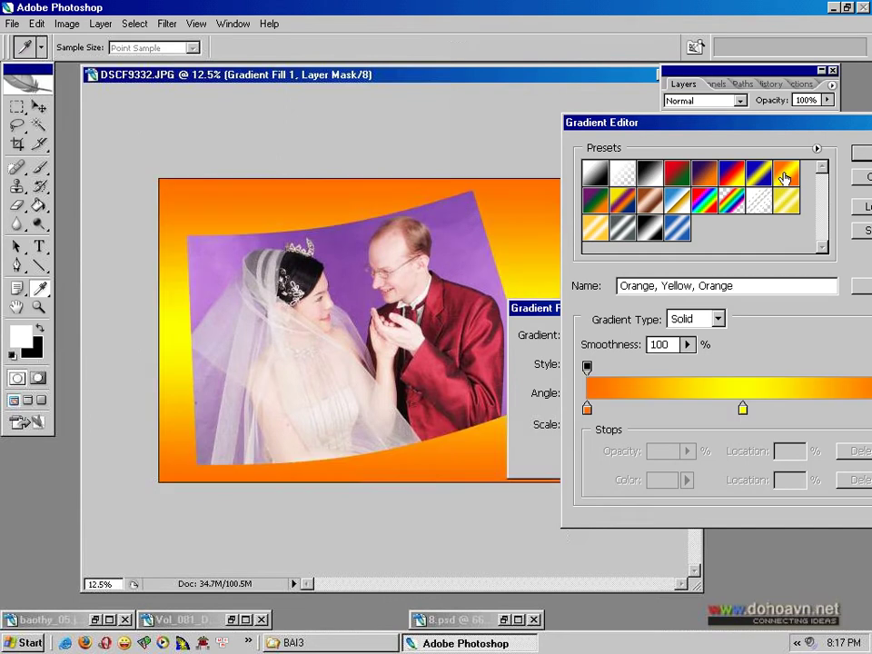
click(863, 157)
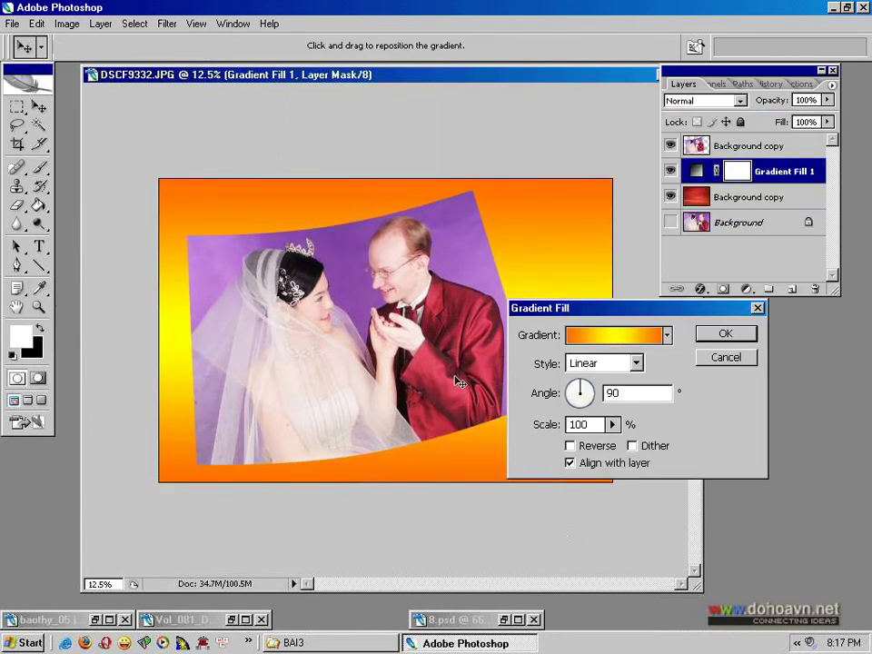
click(725, 334)
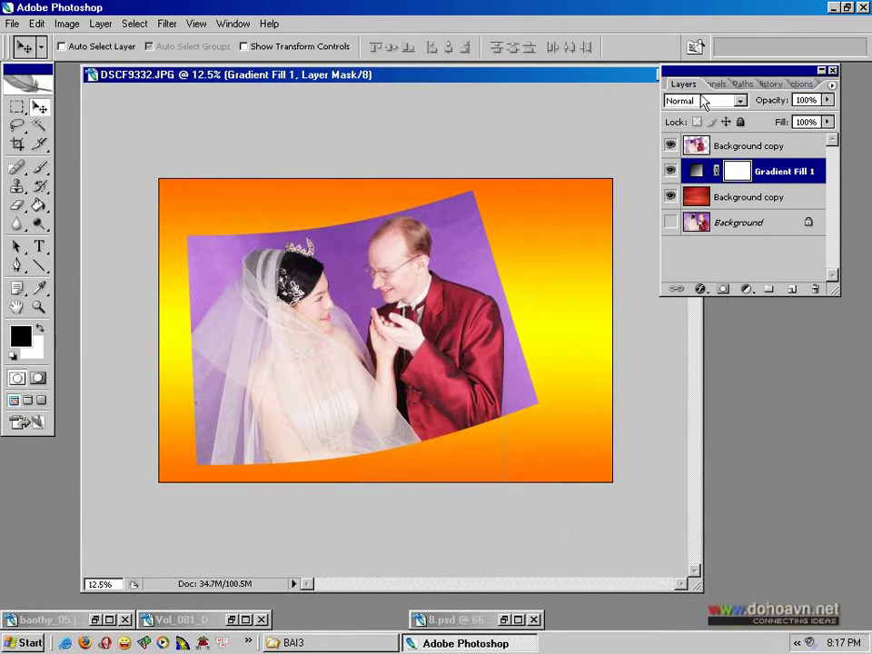
- Set Gradient Fill 1 to Soft Light blending and select the top wedding photo layer
click(705, 101)
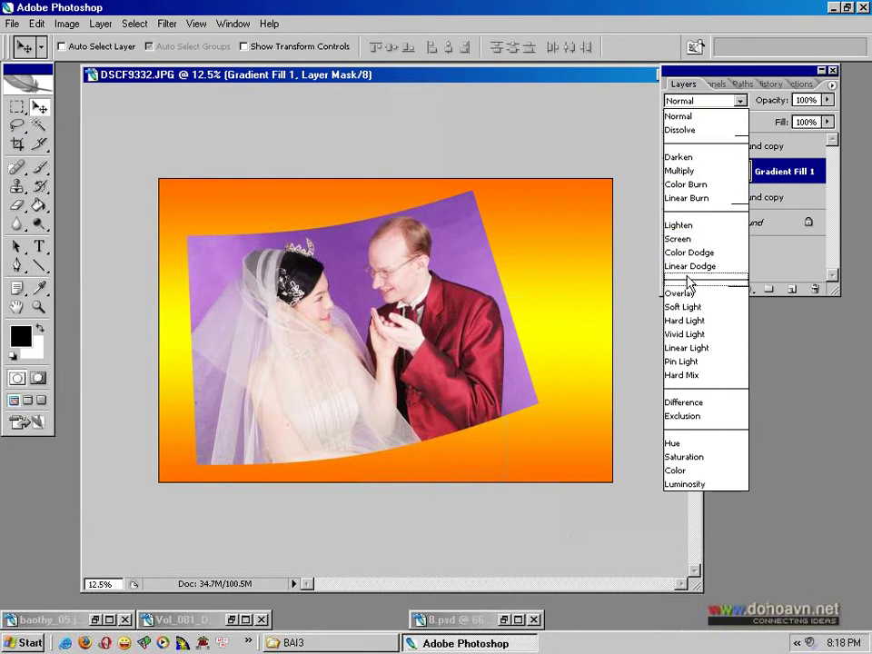
click(685, 307)
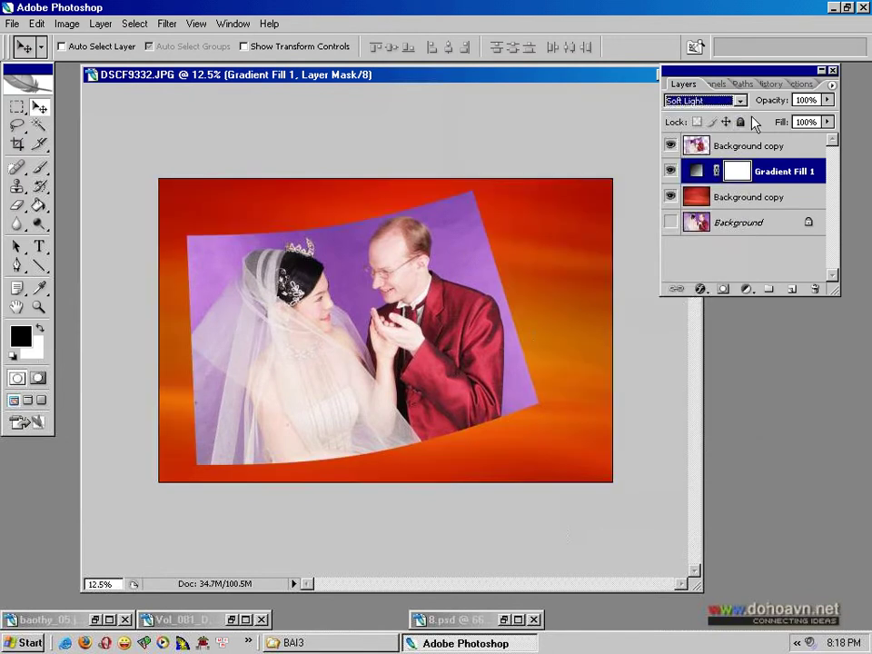
scroll(718, 106, down, 1)
scroll(718, 106, up, 2)
scroll(718, 106, down, 2)
scroll(718, 105, up, 2)
scroll(718, 105, down, 2)
scroll(718, 105, up, 1)
click(742, 146)
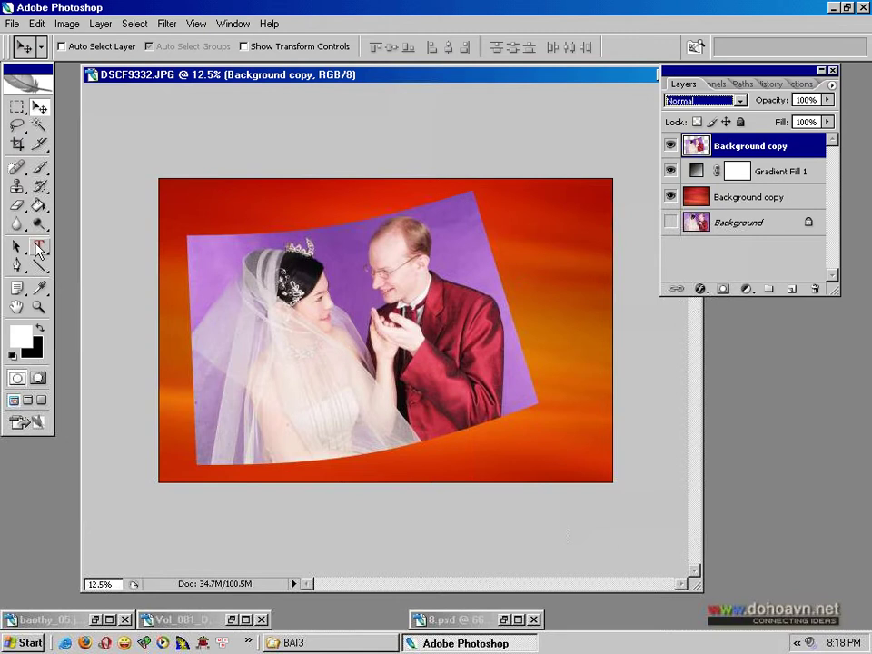
- Free-transform the wedding photo to 92.8% scale, tilt it 1.0°, reposition it and commit
click(38, 26)
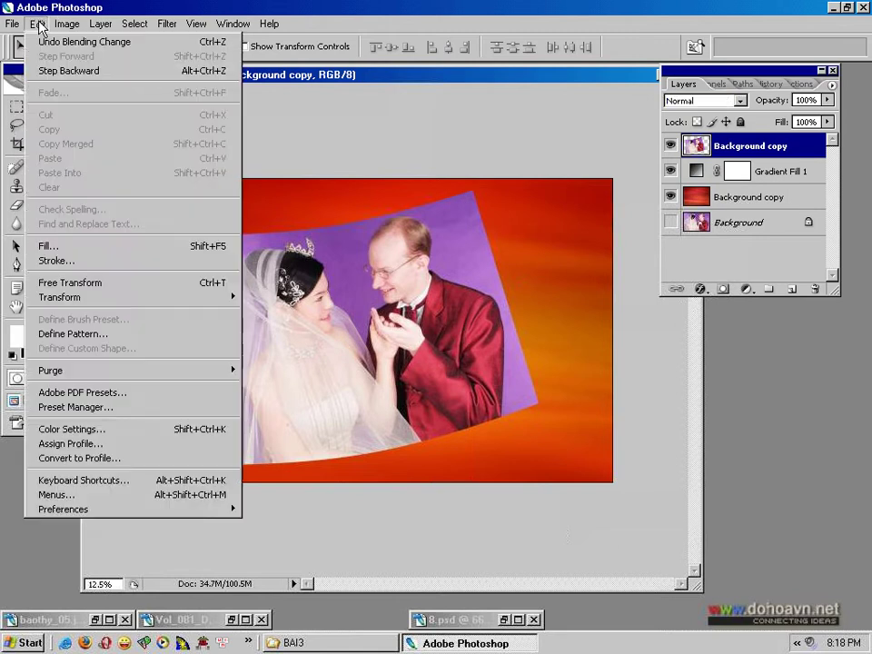
click(64, 287)
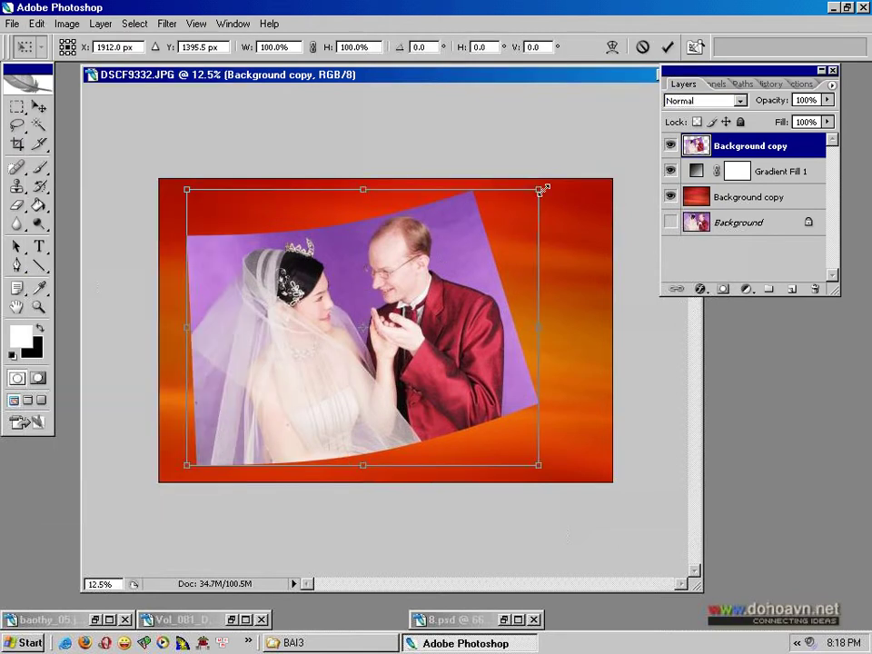
drag(543, 193, 519, 210)
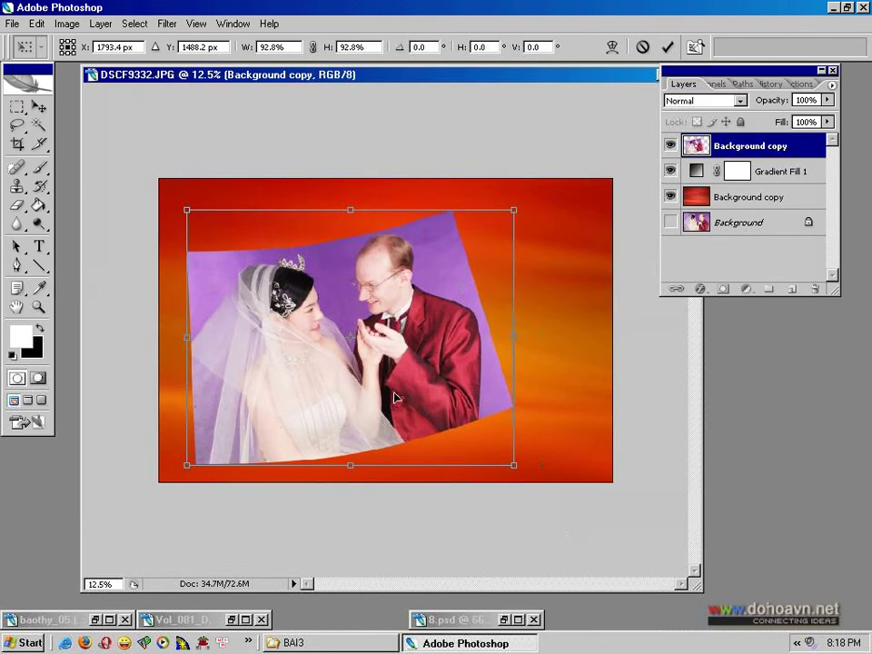
drag(389, 399, 404, 382)
drag(564, 205, 563, 204)
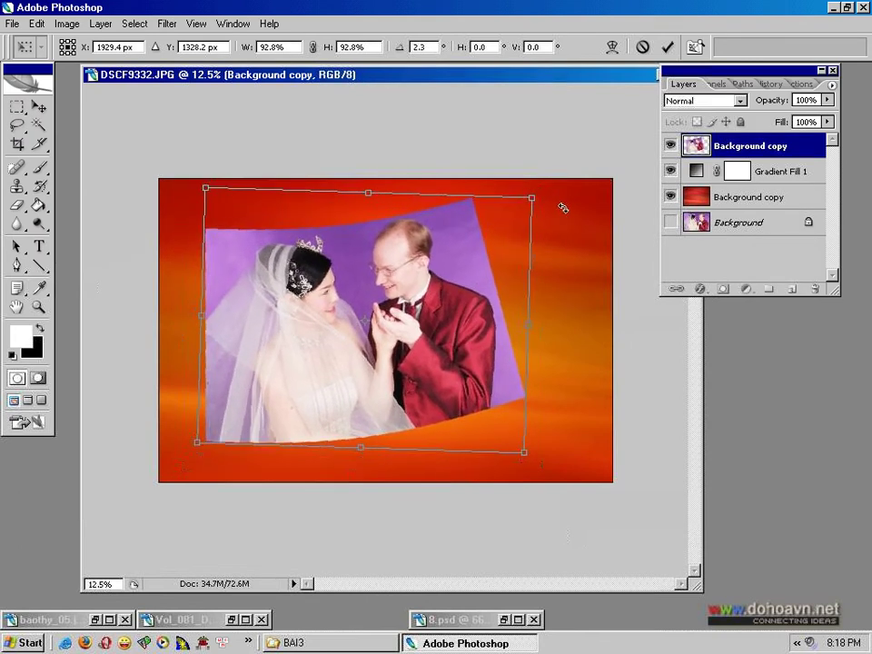
drag(448, 343, 444, 346)
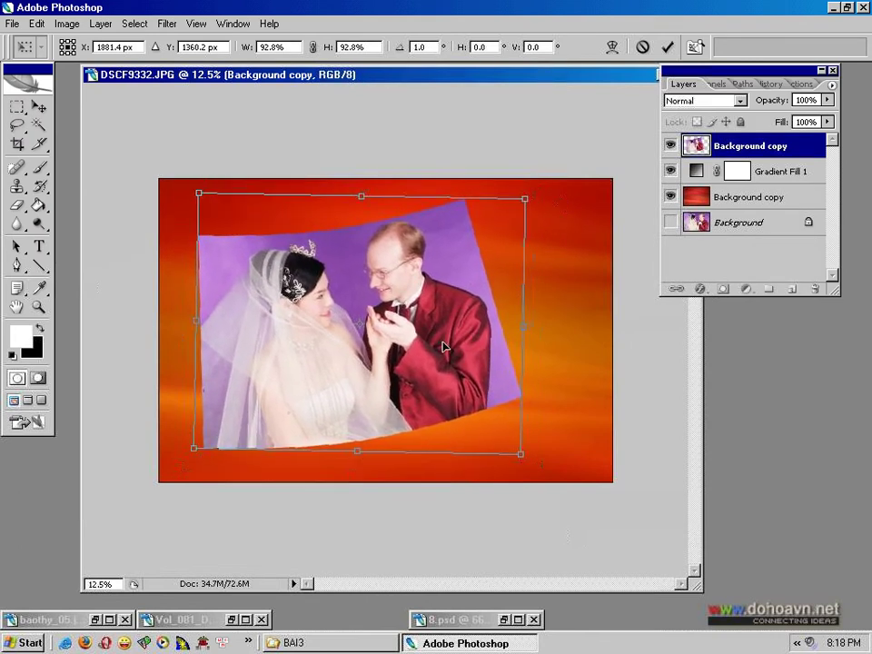
key(Return)
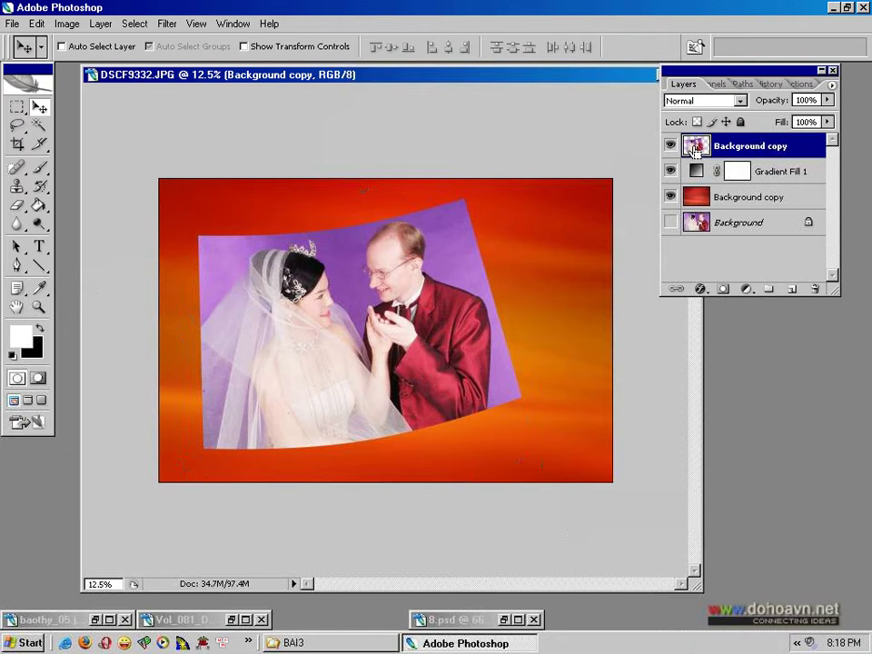
- Stroke the loaded photo selection with a white inside border, then deselect
ctrl+click(695, 150)
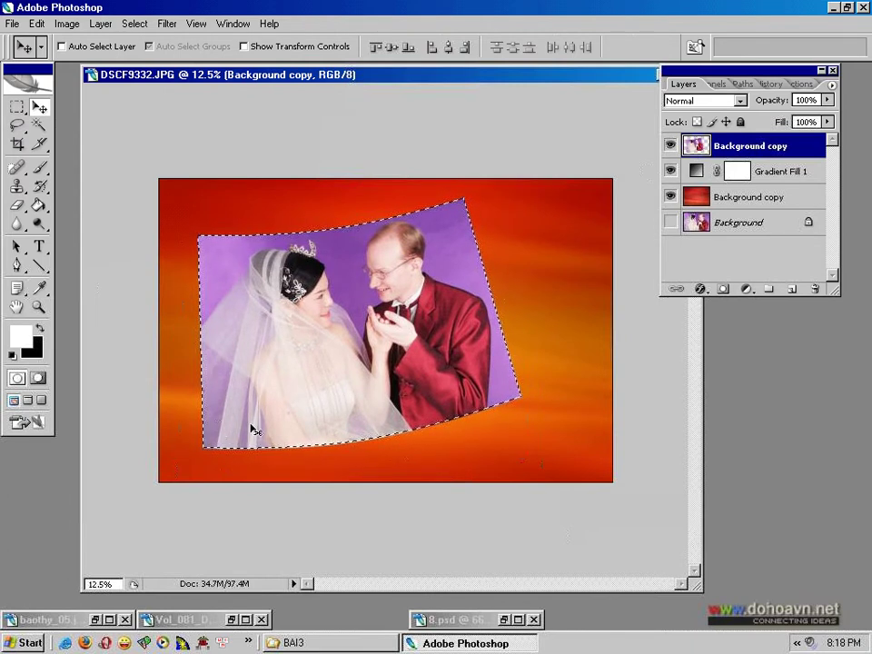
click(35, 25)
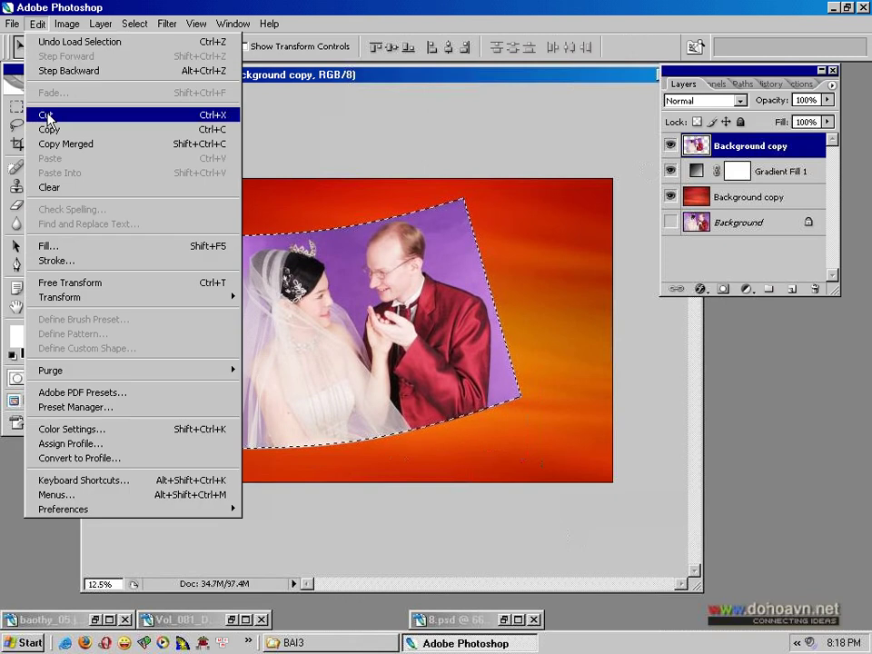
click(57, 261)
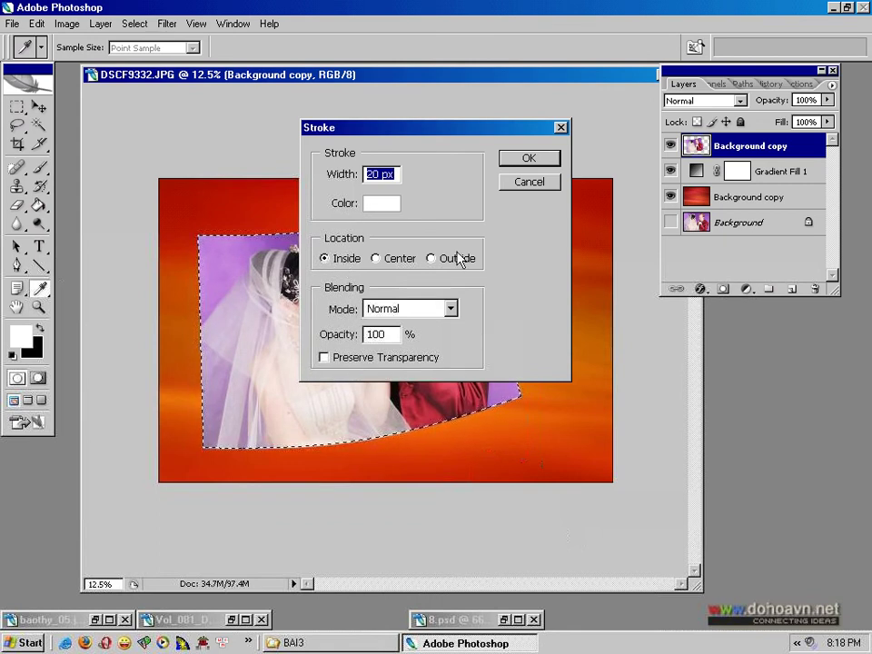
click(527, 159)
key(v)
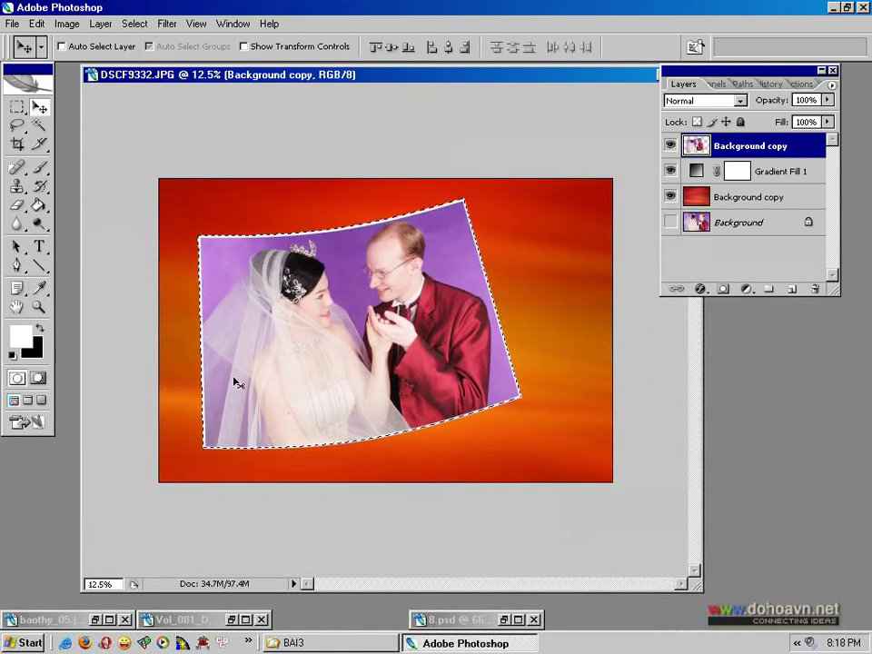
click(134, 24)
click(142, 61)
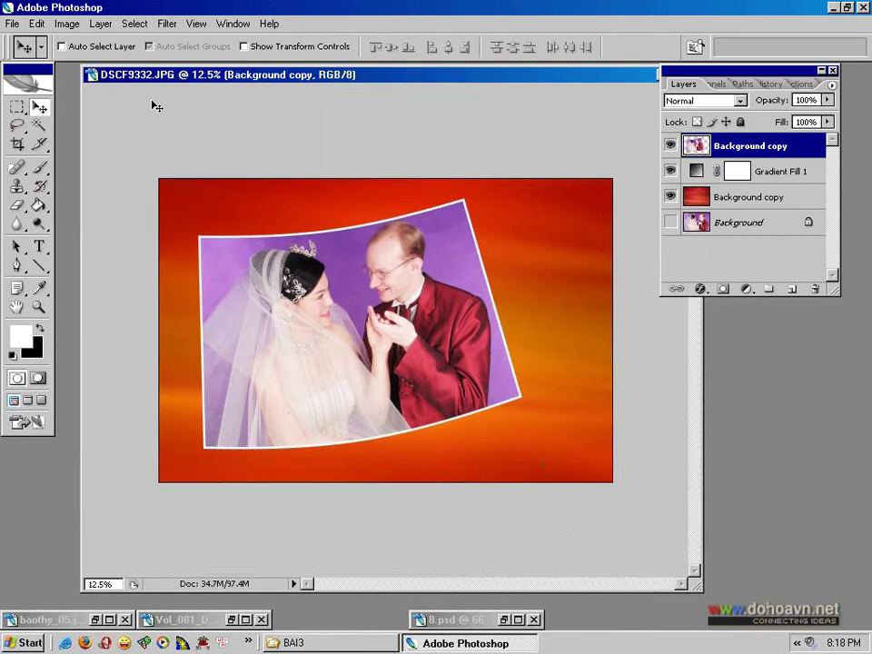
- Zoom in on the photo's lower-left corner to inspect the border, then zoom back out
key(z)
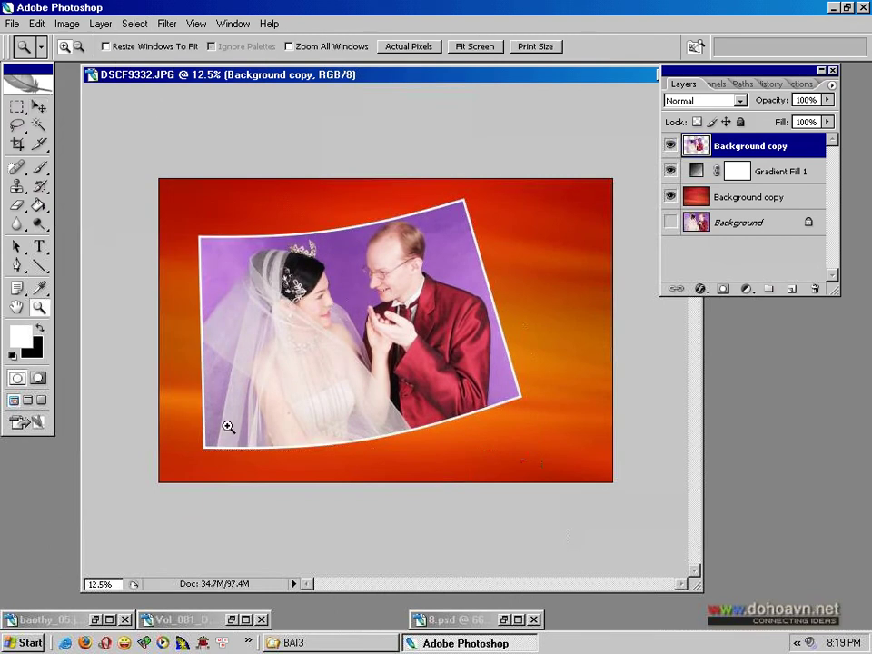
drag(175, 383, 223, 453)
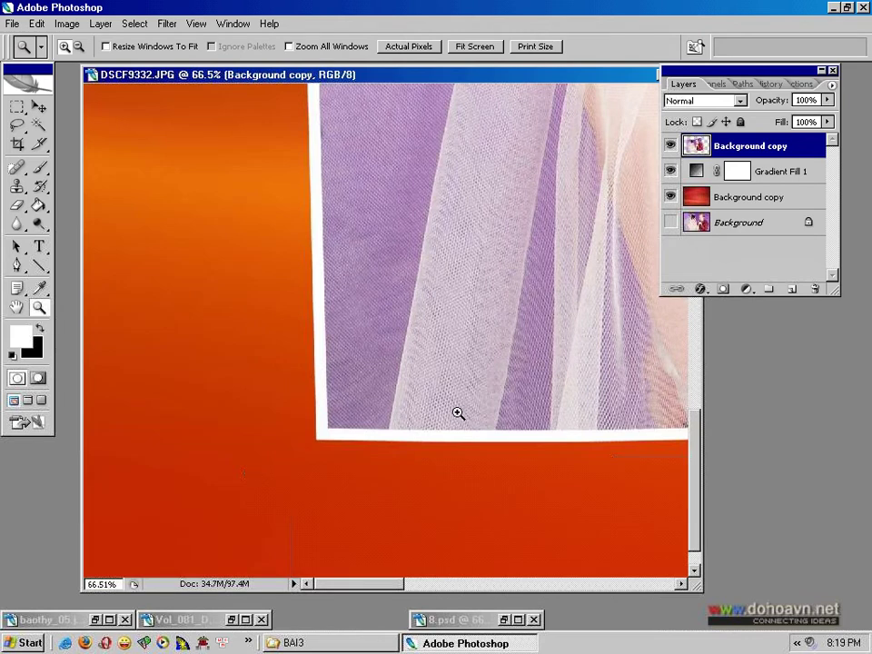
alt+click(454, 298)
alt+click(421, 305)
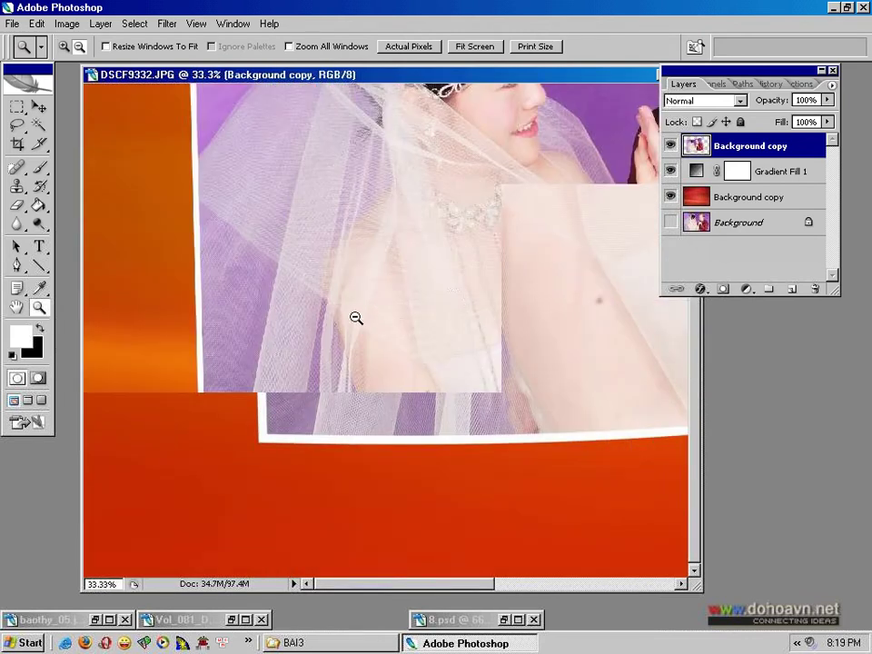
alt+click(420, 277)
alt+click(420, 276)
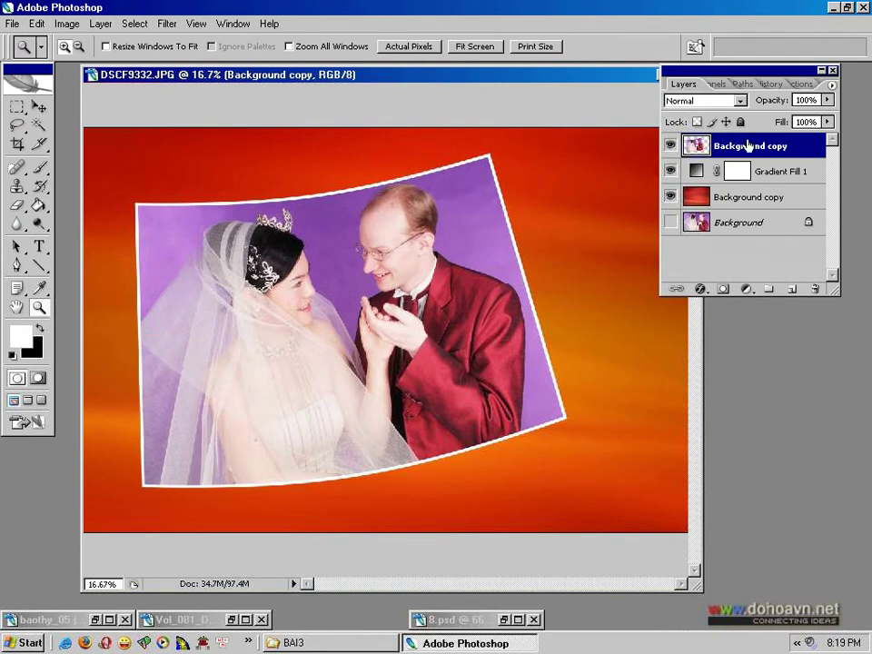
- Reapply the white inside stroke at 40 px width and deselect
ctrl+click(704, 147)
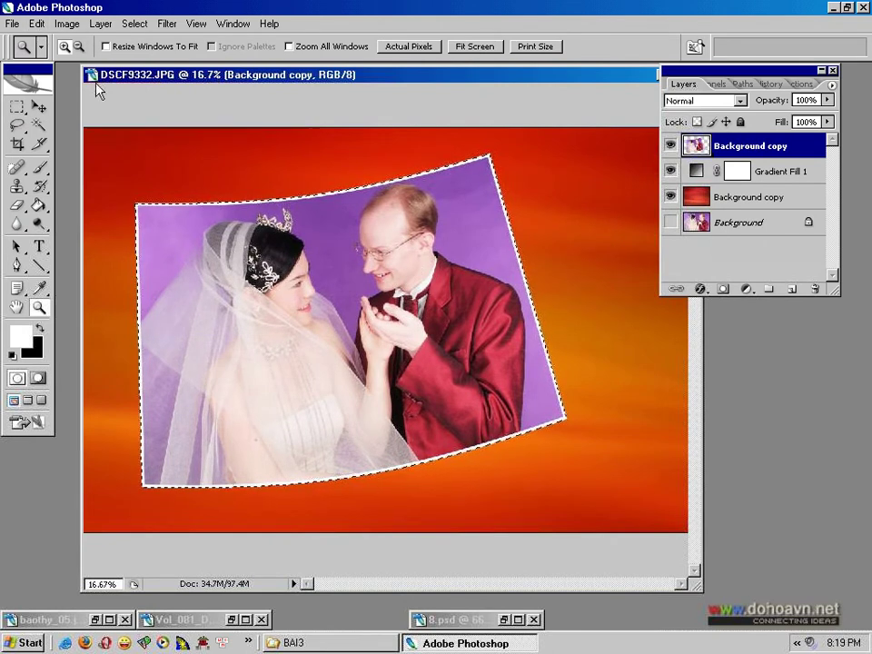
click(37, 24)
click(54, 261)
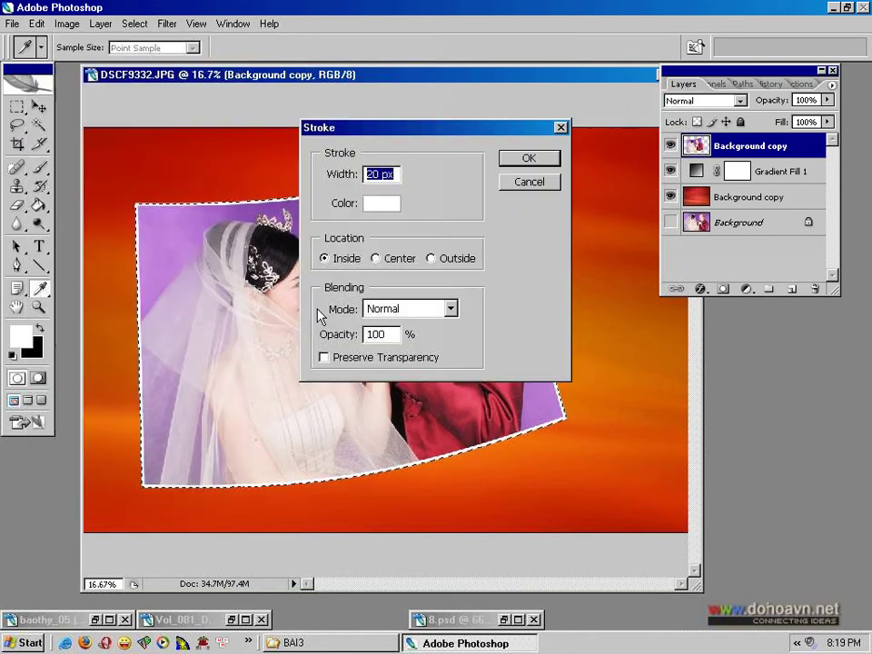
text(3)
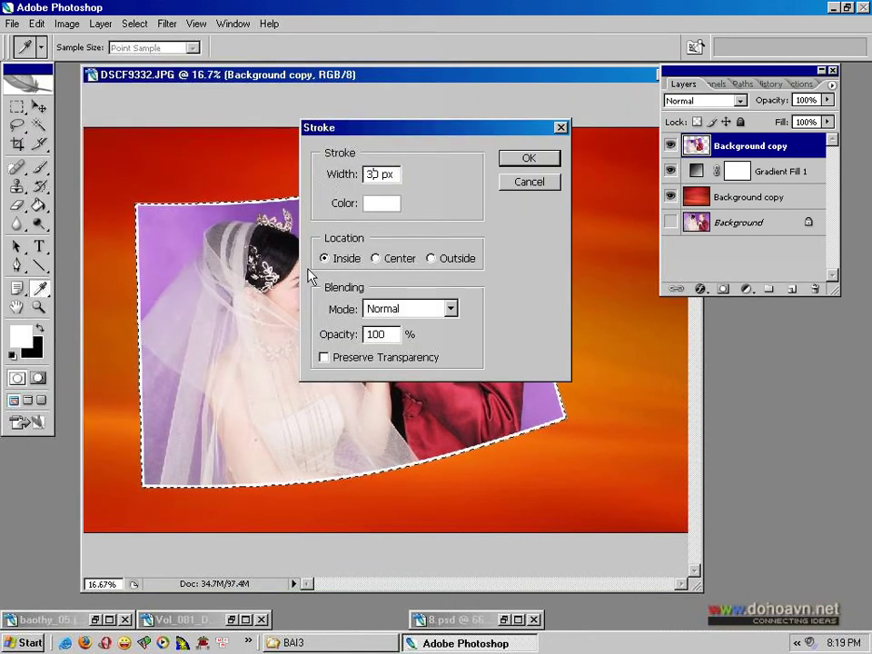
double_click(376, 173)
text(40)
click(526, 159)
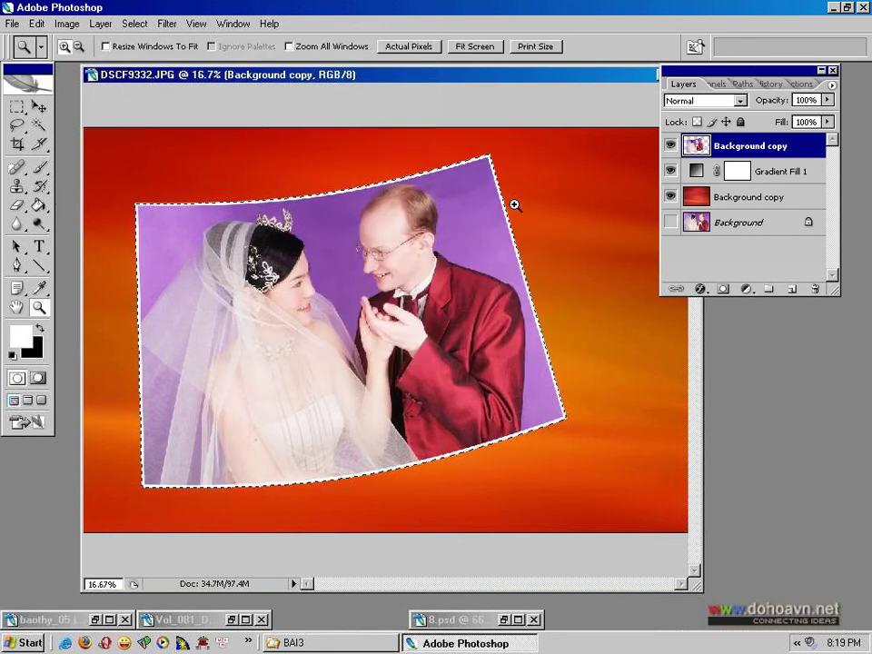
key(ctrl+d)
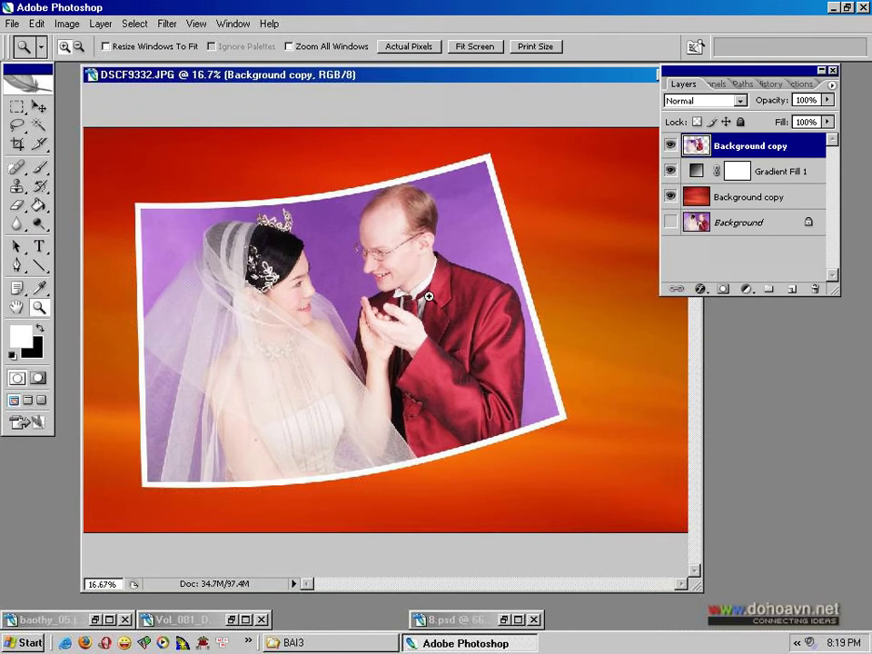
- Duplicate the framed photo layer and rotate the lower copy about -1° around its lower-right corner
drag(726, 151, 795, 289)
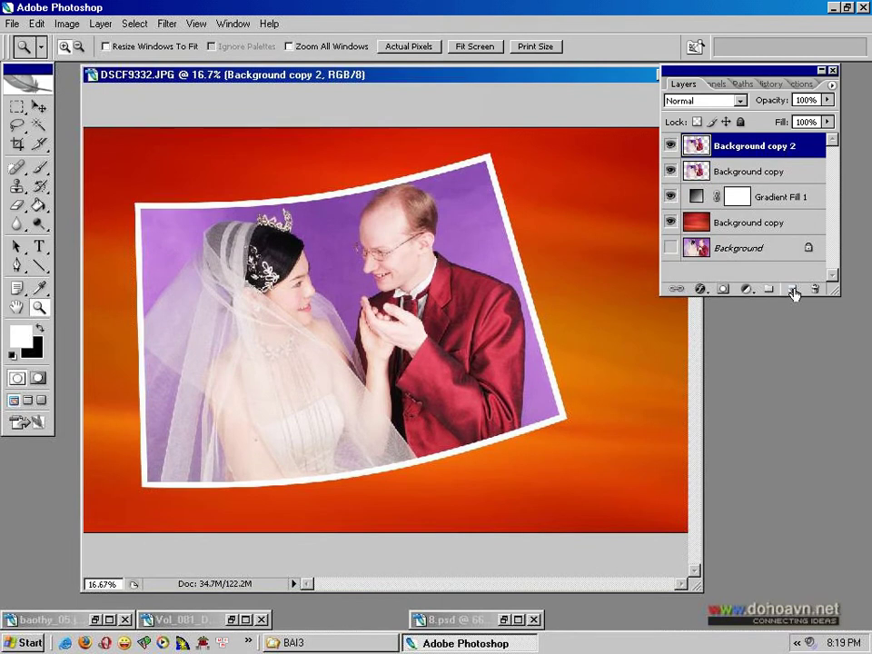
click(726, 176)
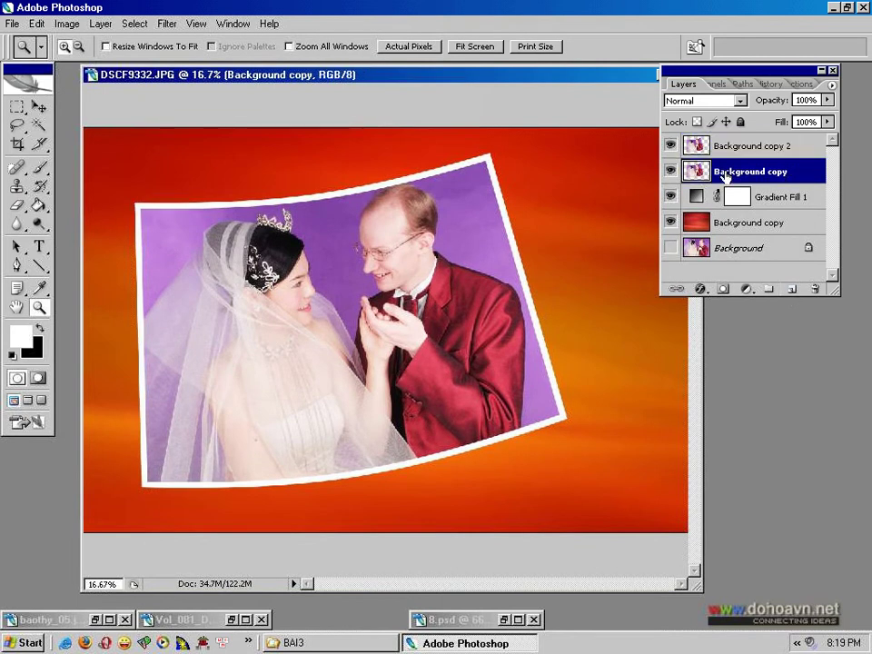
click(36, 24)
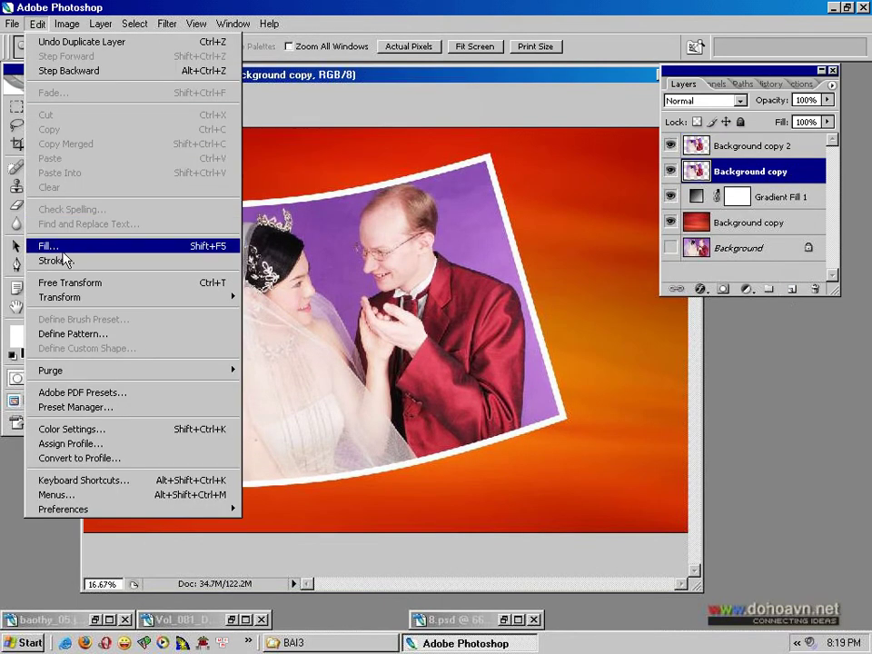
click(65, 284)
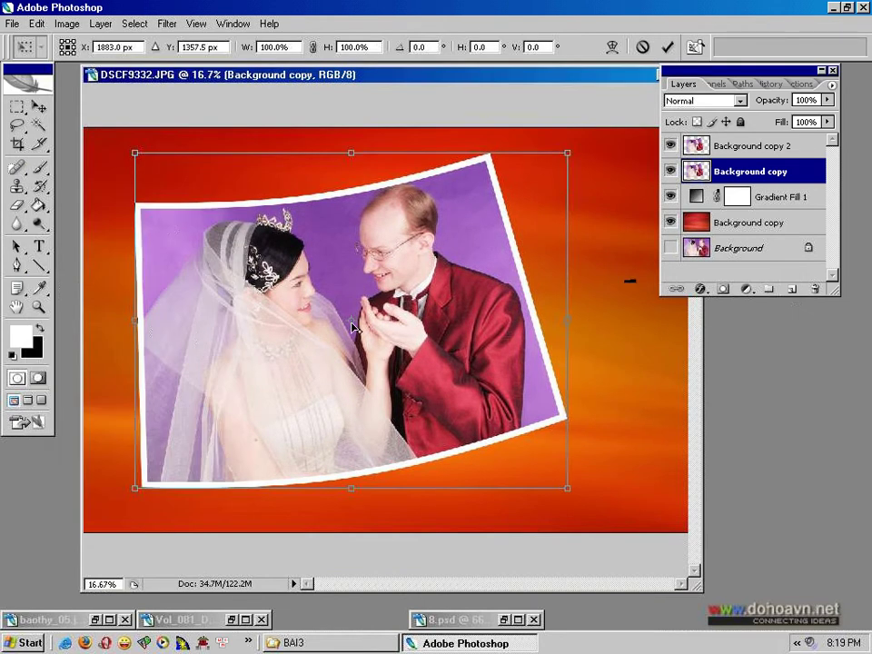
drag(352, 322, 527, 429)
mouse_move(121, 142)
mouse_down()
mouse_move(86, 195)
mouse_move(94, 139)
mouse_move(79, 124)
mouse_up()
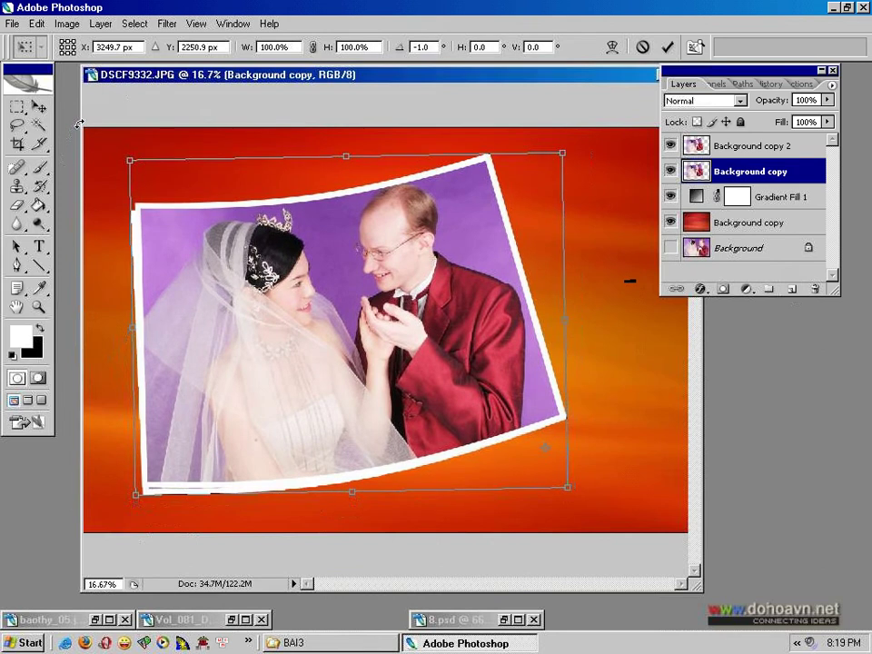
key(Return)
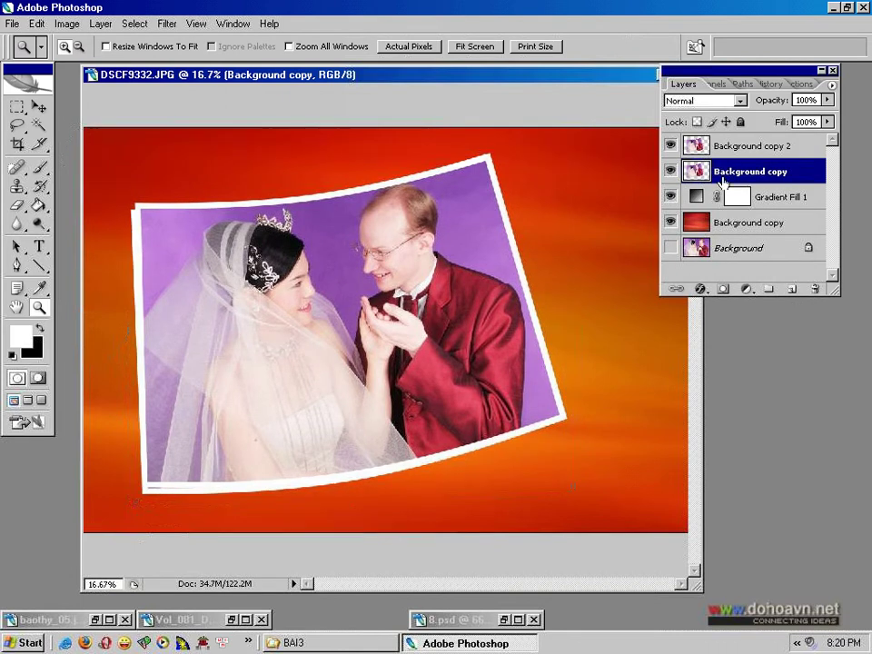
- Fill the lower copy's shape with black and deselect
ctrl+click(694, 173)
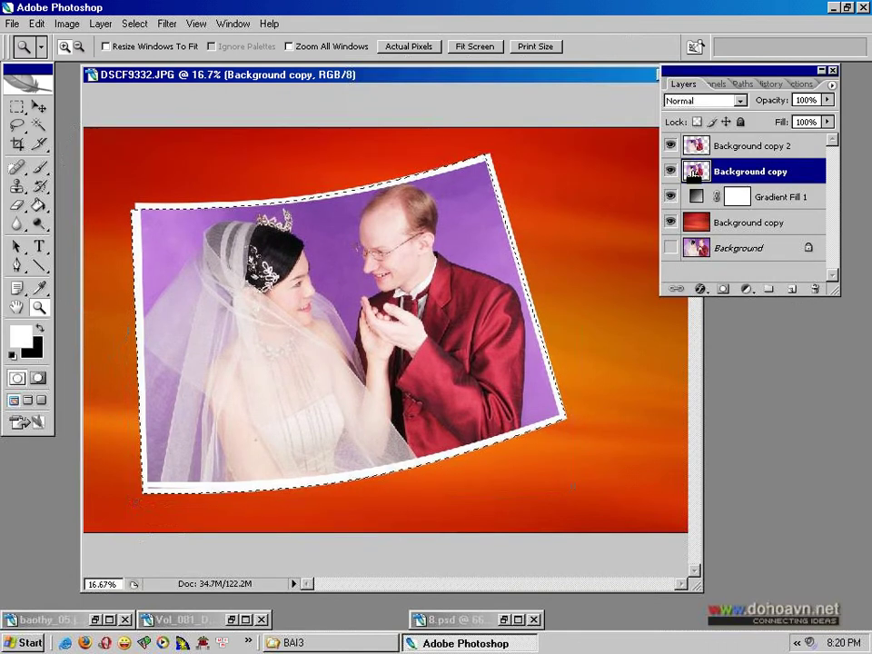
click(39, 331)
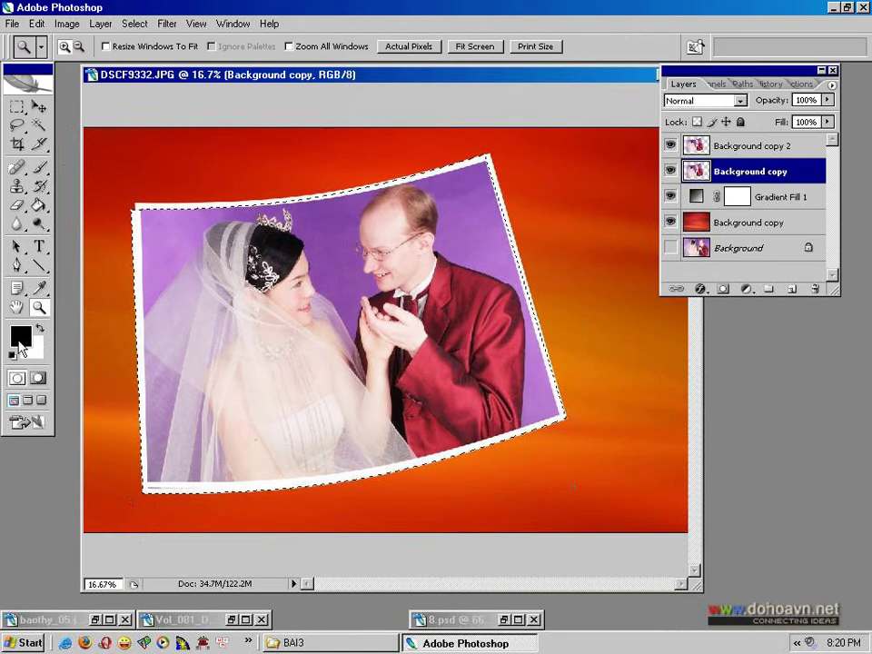
click(38, 206)
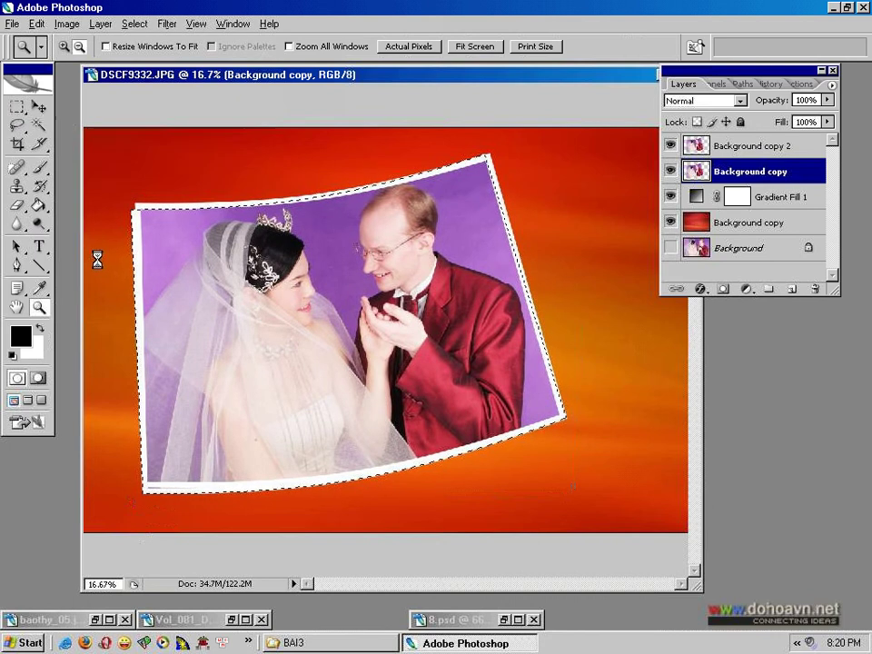
key(alt+BackSpace)
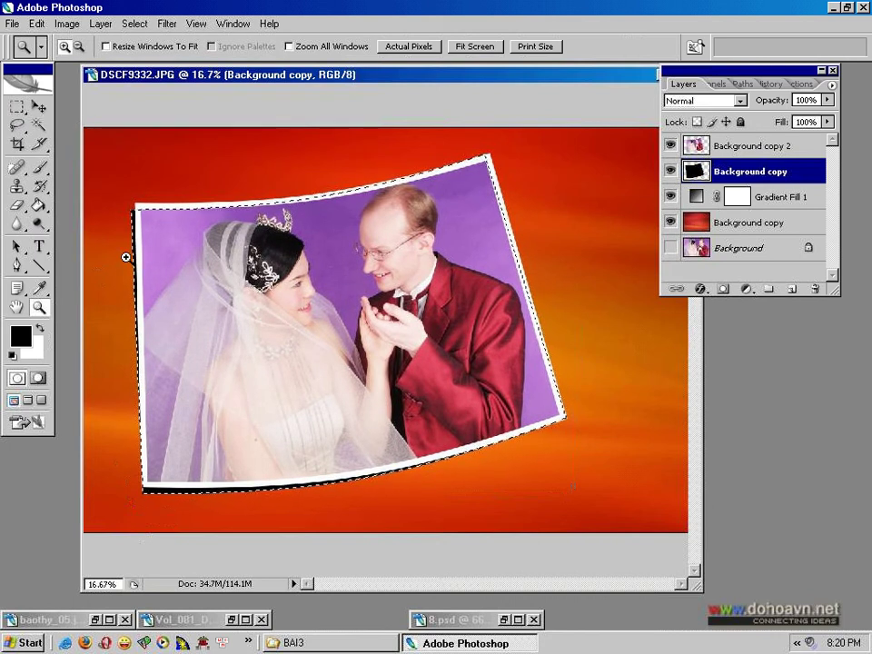
click(136, 24)
click(139, 57)
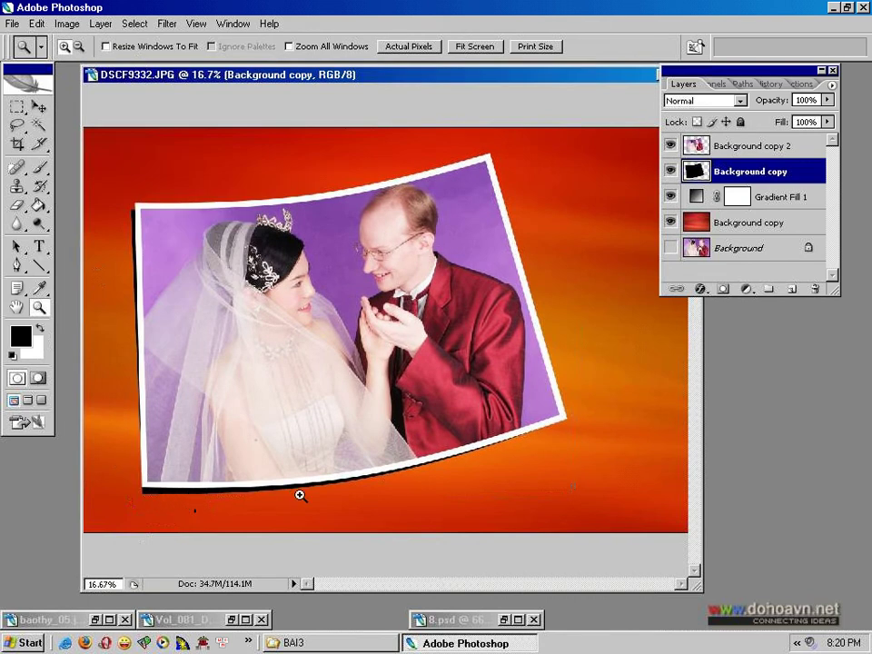
- Soften the black shadow with a Gaussian Blur of radius 21.5
click(167, 23)
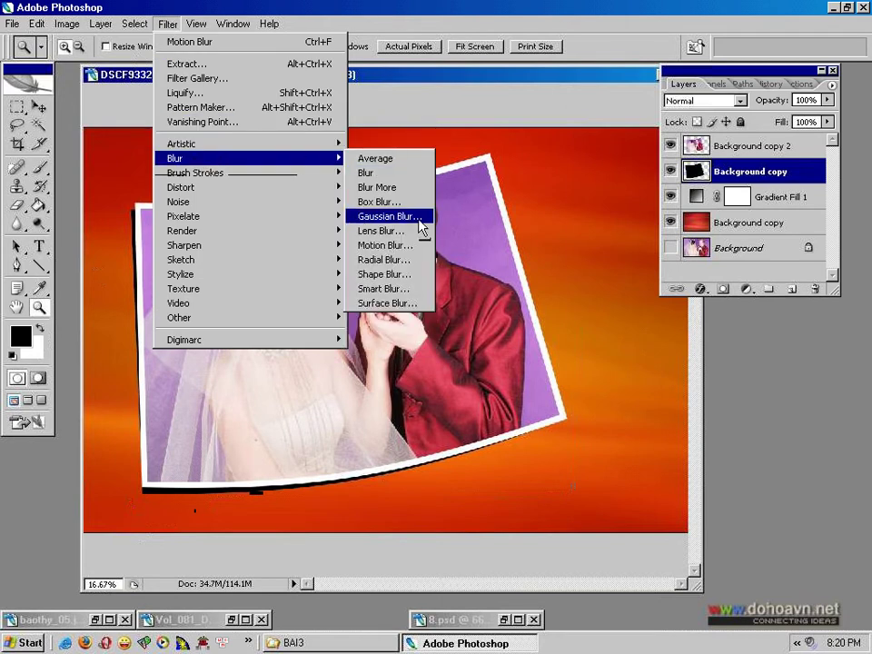
click(421, 223)
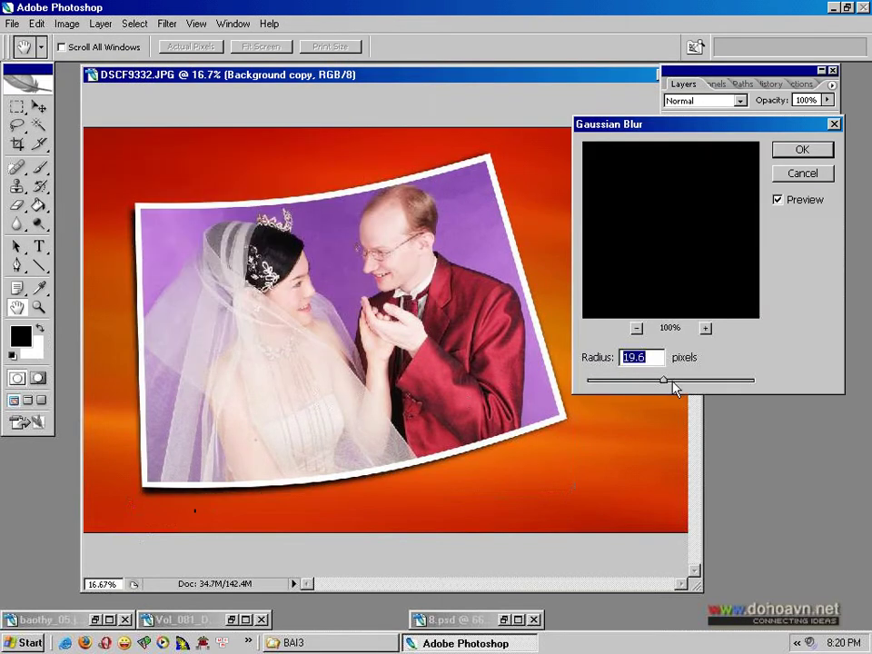
drag(674, 387, 668, 385)
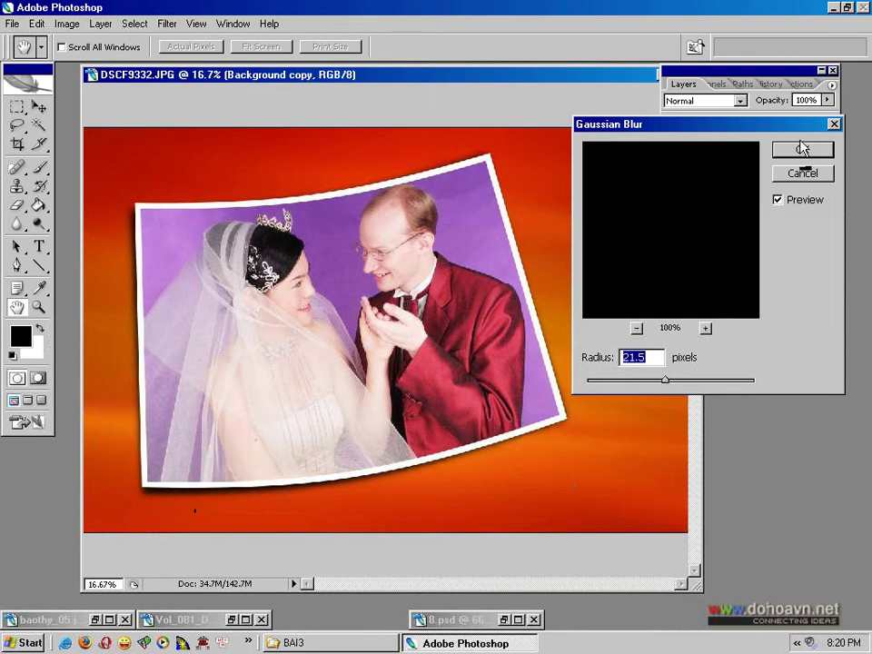
click(802, 149)
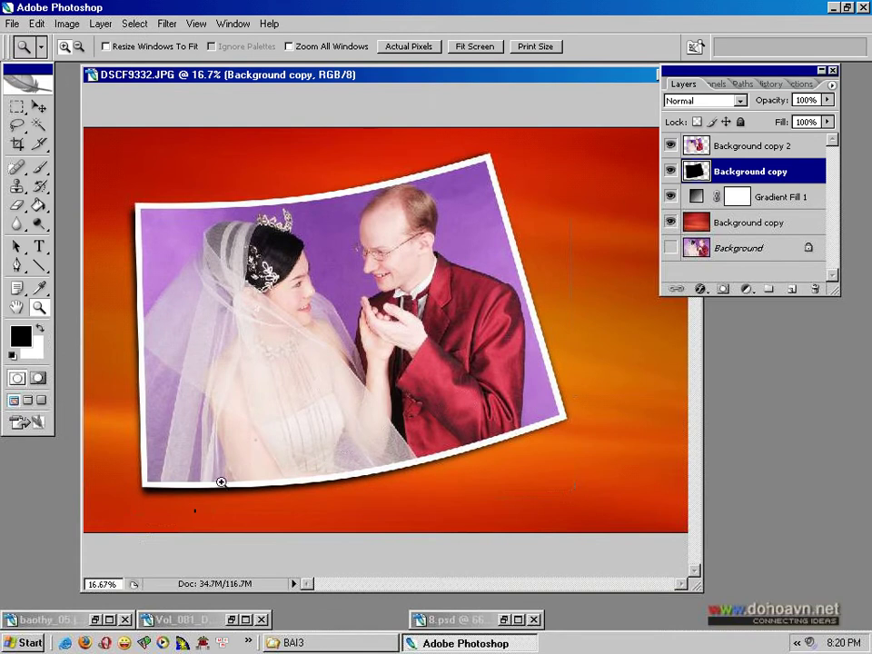
click(828, 100)
- Lower the shadow to about 53% opacity and add a new black-filled layer
drag(824, 117, 787, 118)
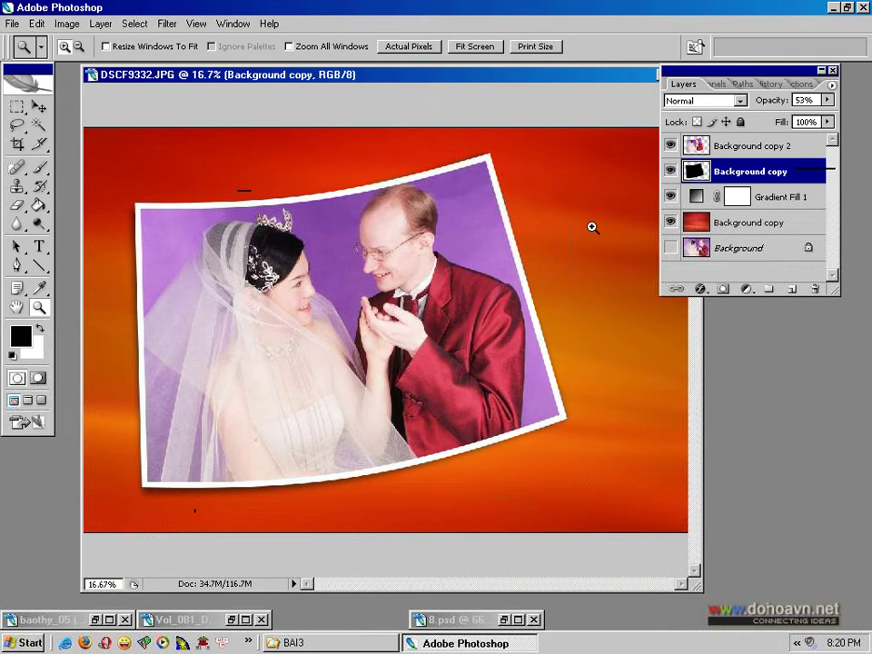
click(793, 289)
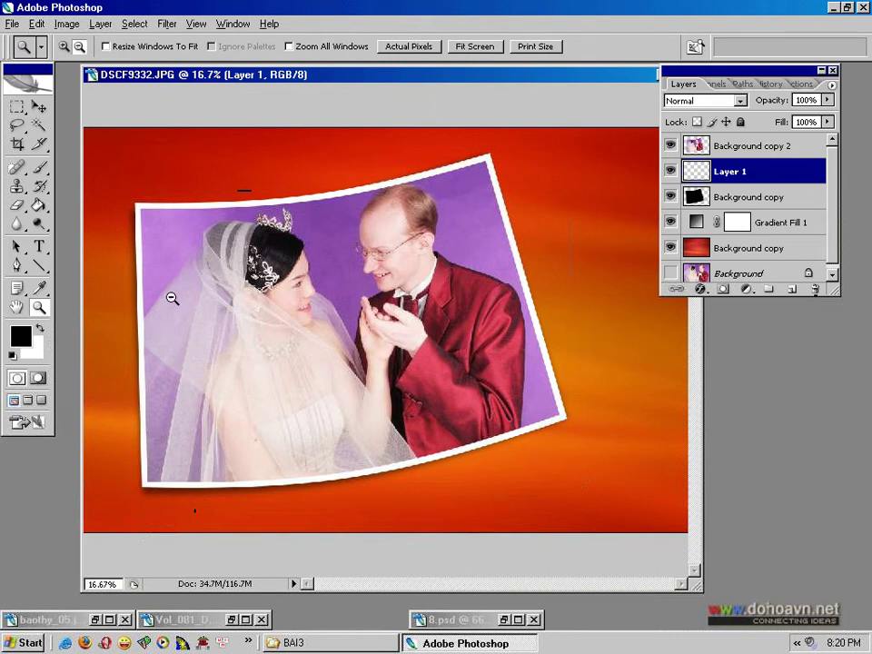
key(alt+BackSpace)
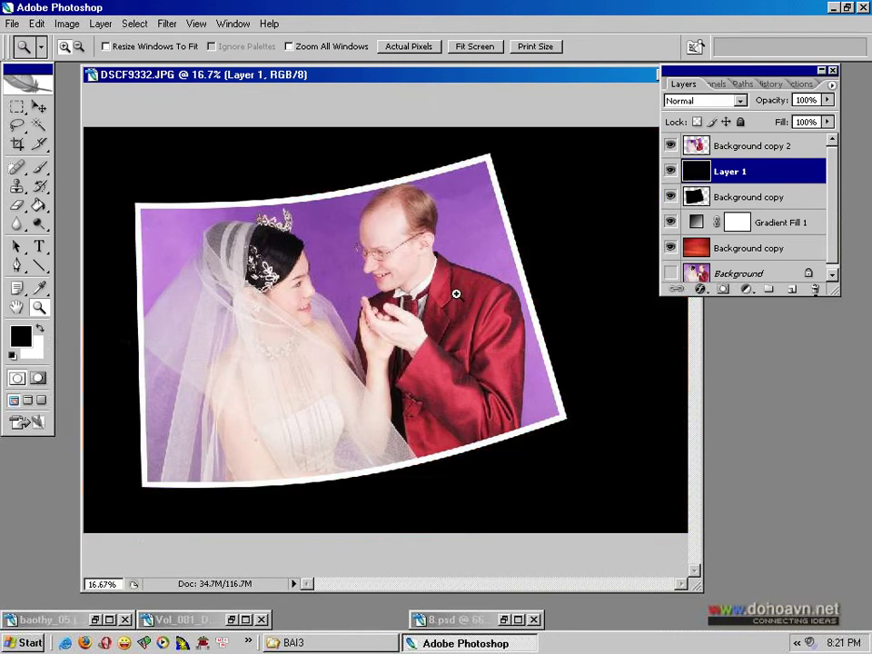
- Hide the wedding photo, move Layer 1 above the red background, and set it to Color Dodge
click(671, 145)
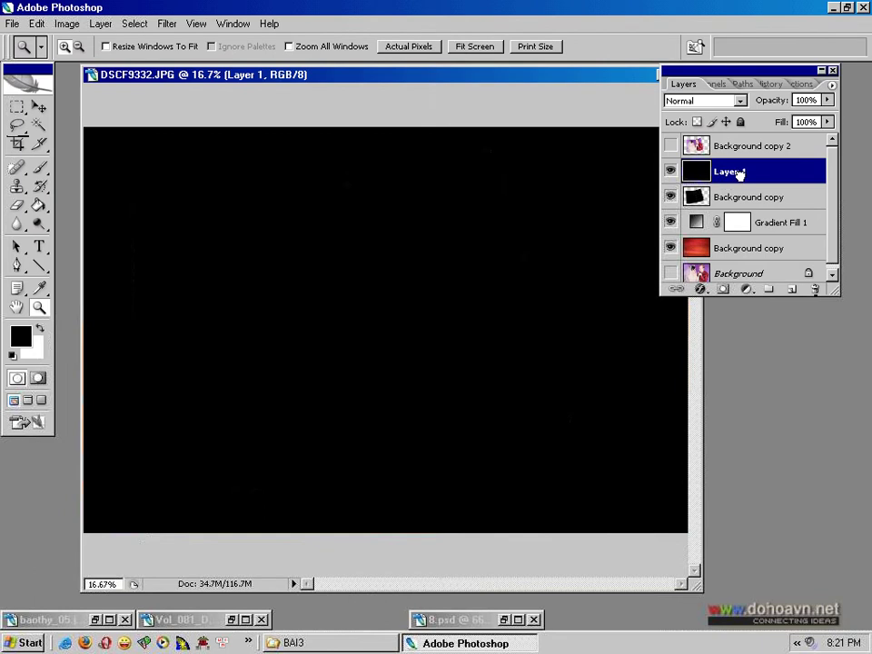
mouse_move(738, 173)
mouse_down()
mouse_move(736, 209)
mouse_move(718, 229)
mouse_up()
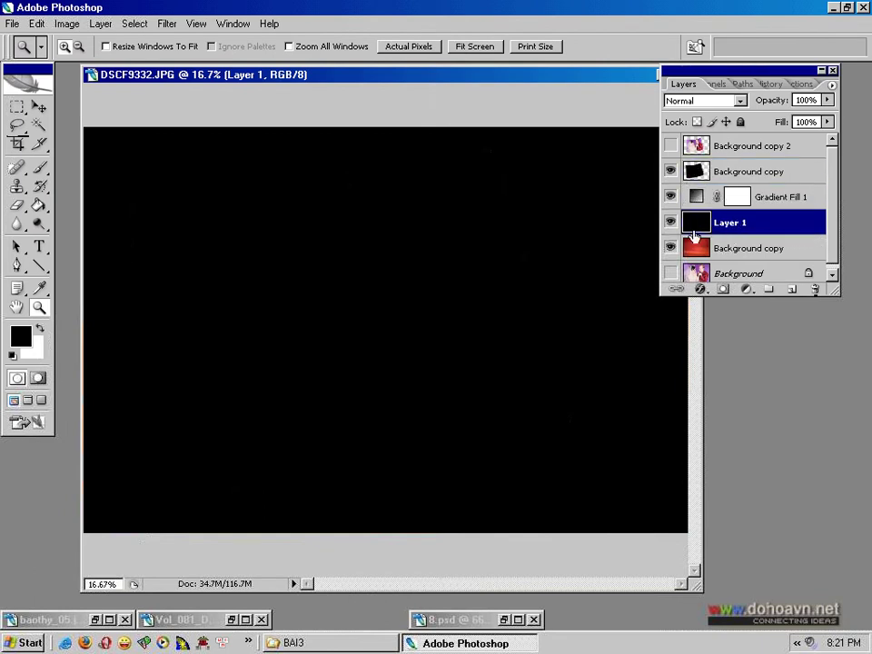
click(739, 100)
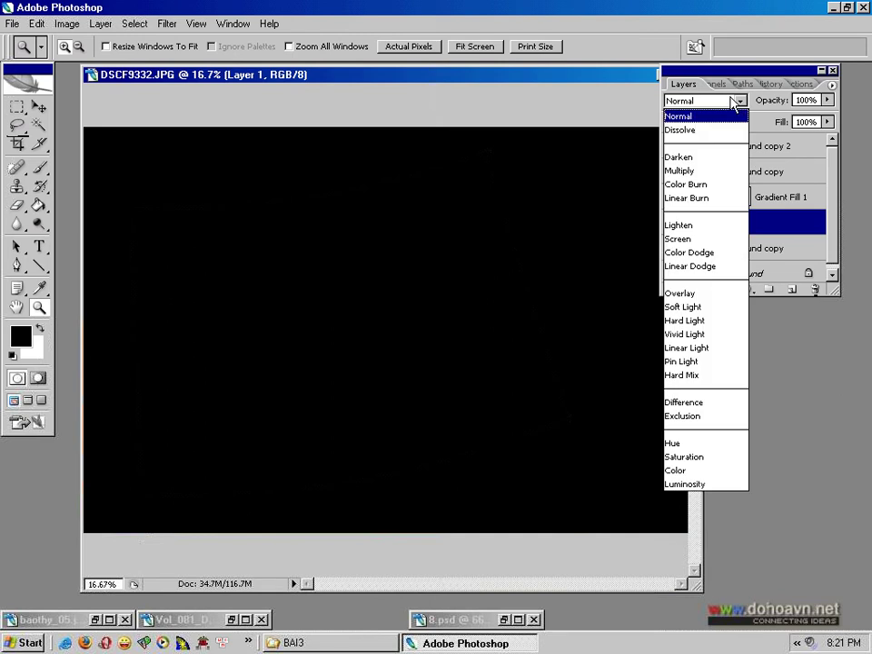
click(691, 253)
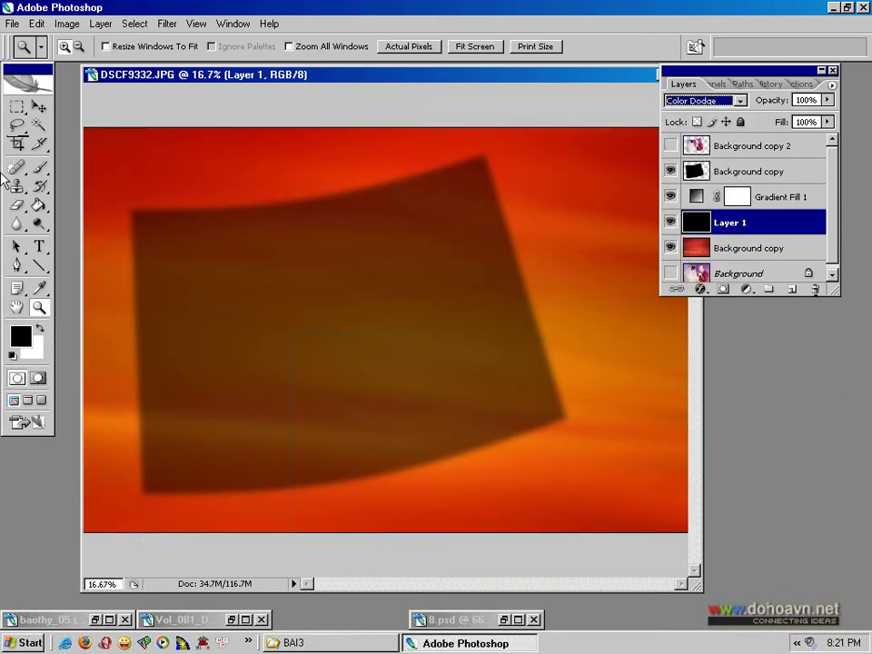
- Set up a 95 px hard round brush with white as the foreground colour
click(40, 169)
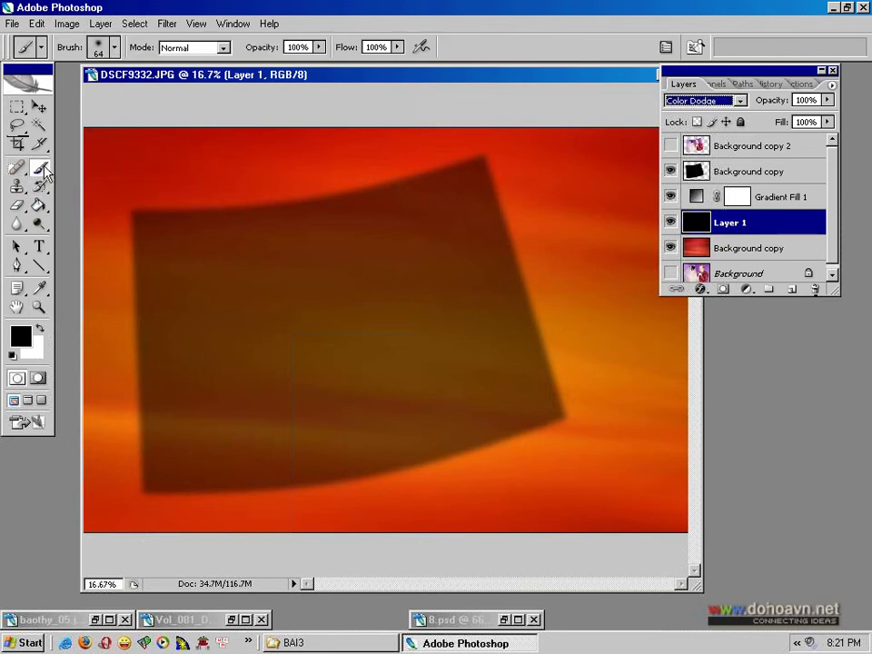
right_click(270, 248)
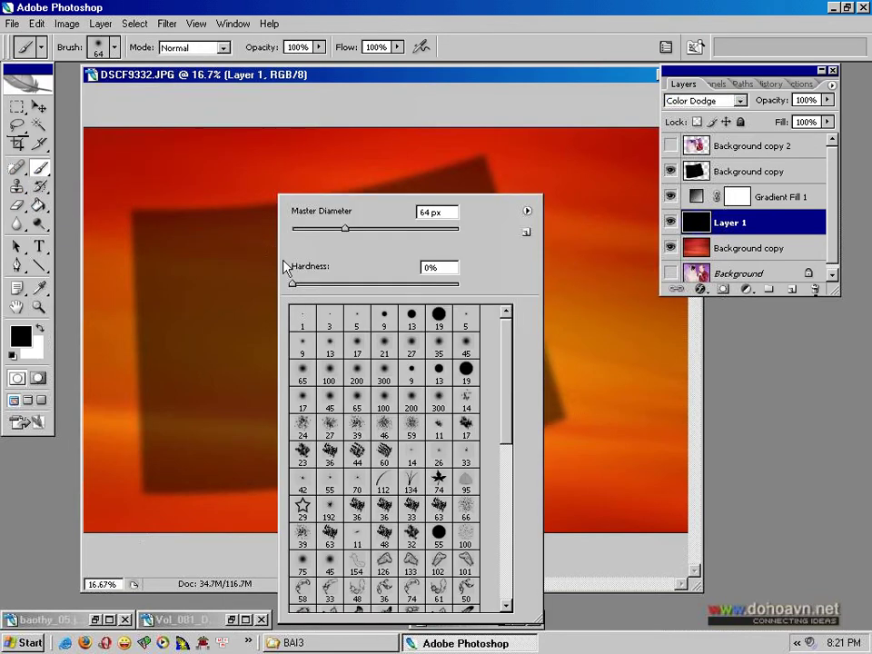
click(438, 318)
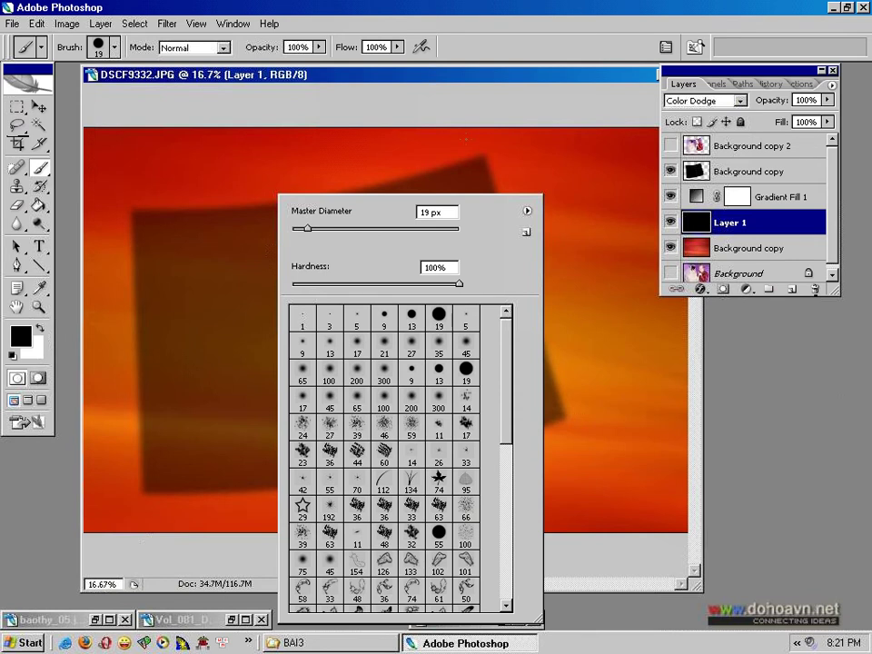
click(496, 48)
right_click(395, 311)
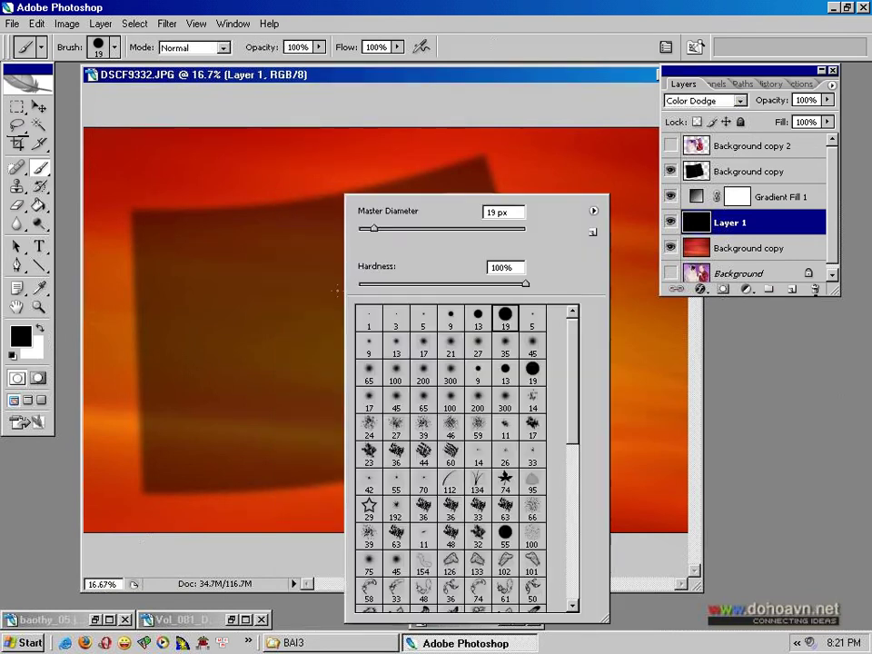
click(416, 229)
drag(416, 229, 437, 229)
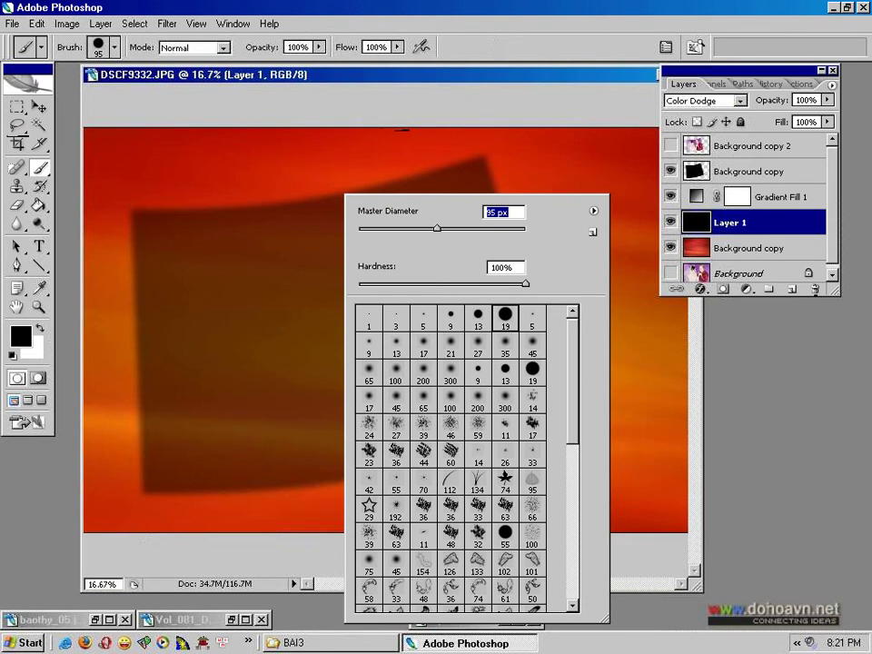
click(444, 87)
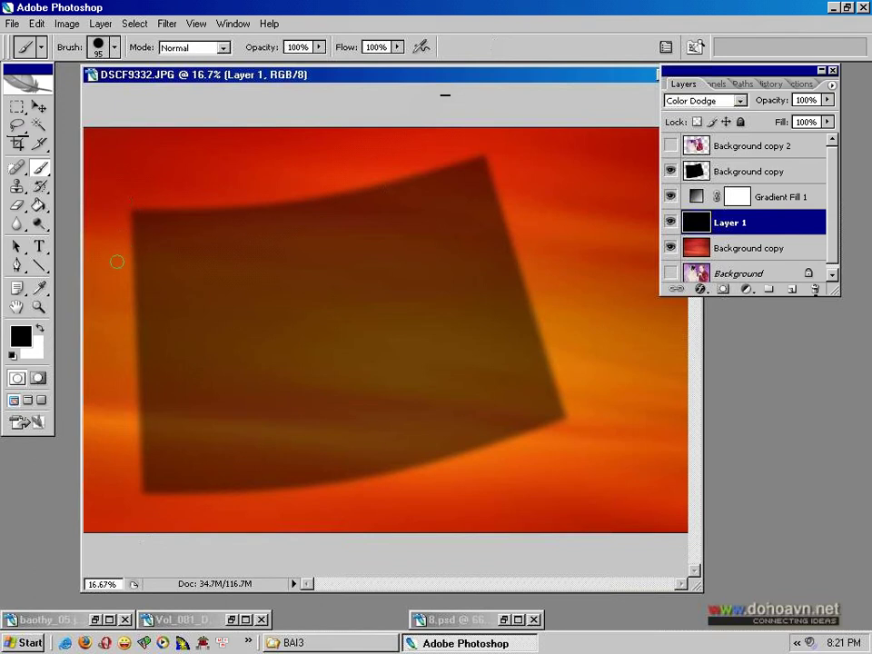
click(41, 327)
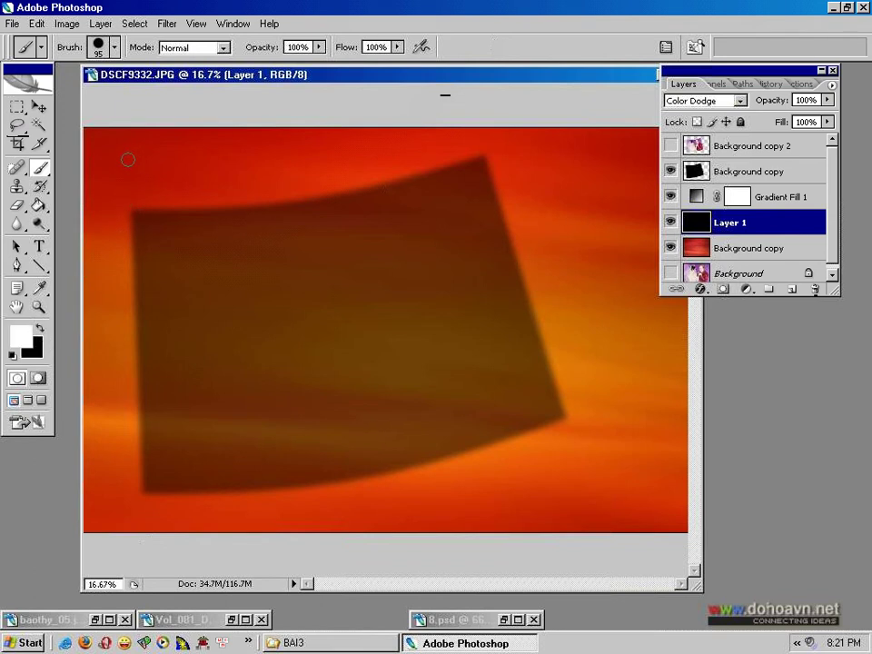
- Paint thick white strokes at the top-left, bottom, lower-right and right edges of the canvas
drag(105, 152, 257, 232)
key(ctrl+z)
drag(118, 149, 216, 188)
drag(505, 427, 688, 516)
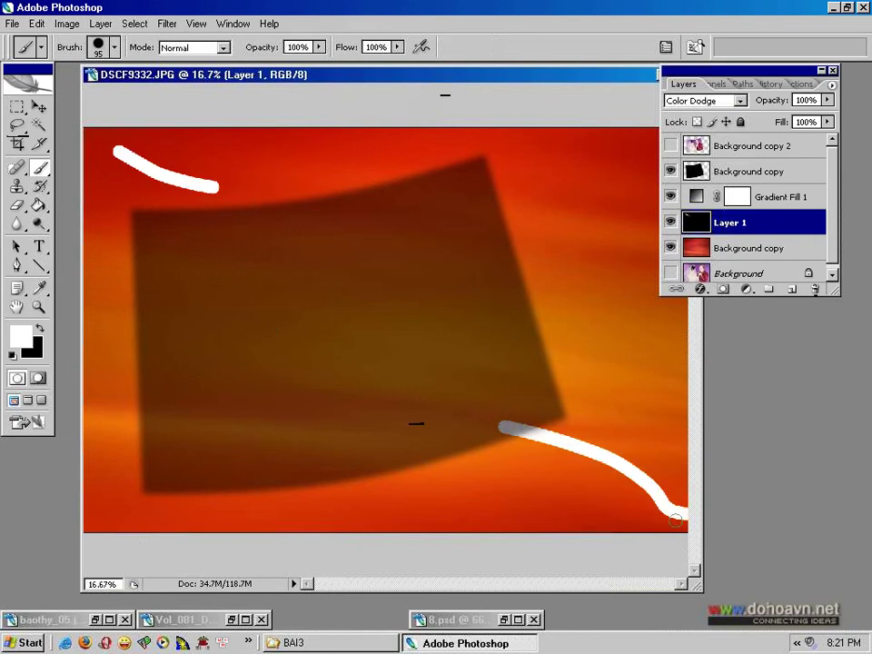
mouse_move(618, 474)
mouse_down()
mouse_move(626, 477)
mouse_move(592, 451)
mouse_up()
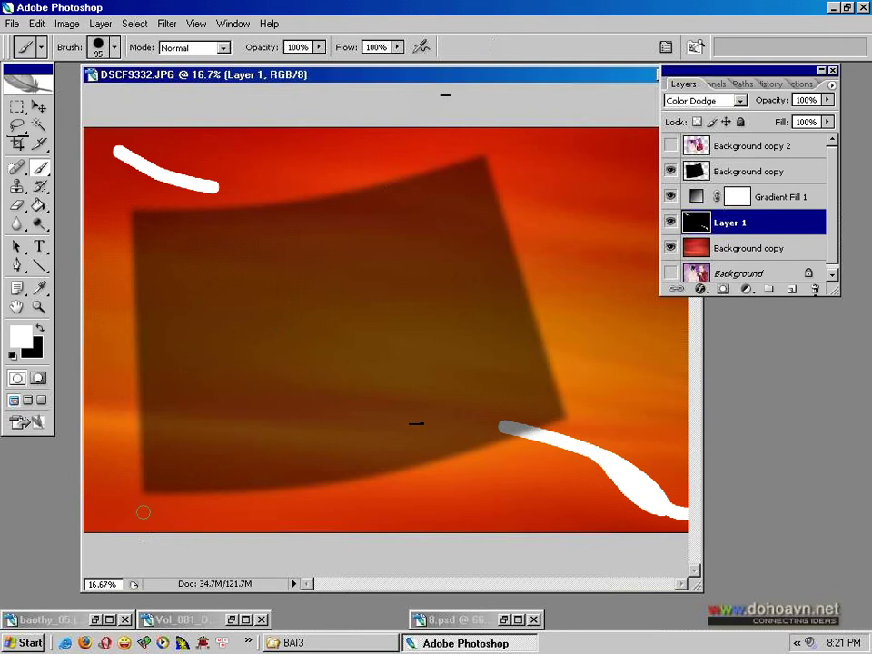
mouse_move(93, 510)
mouse_down()
mouse_move(185, 539)
mouse_move(164, 534)
mouse_up()
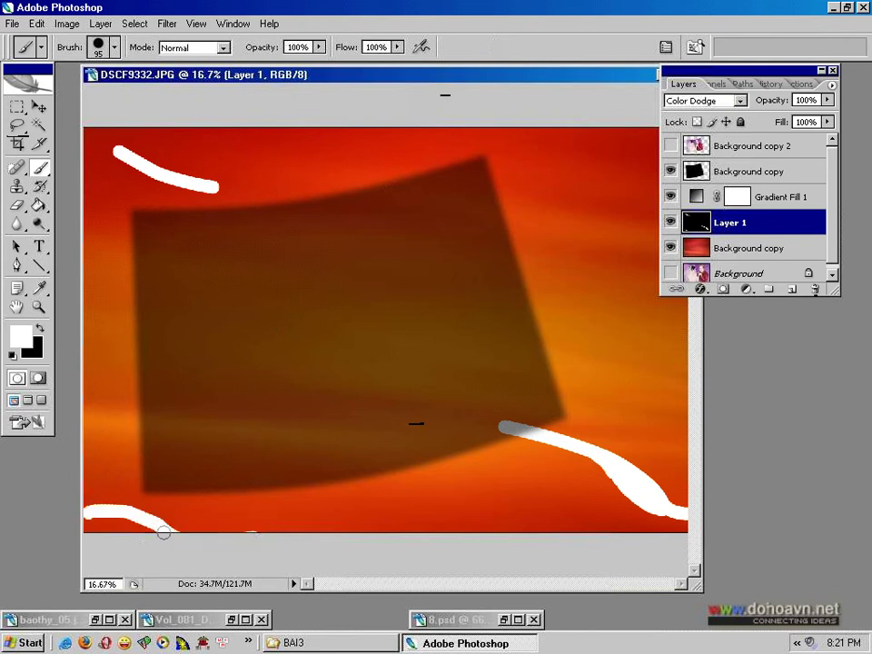
drag(227, 516, 319, 546)
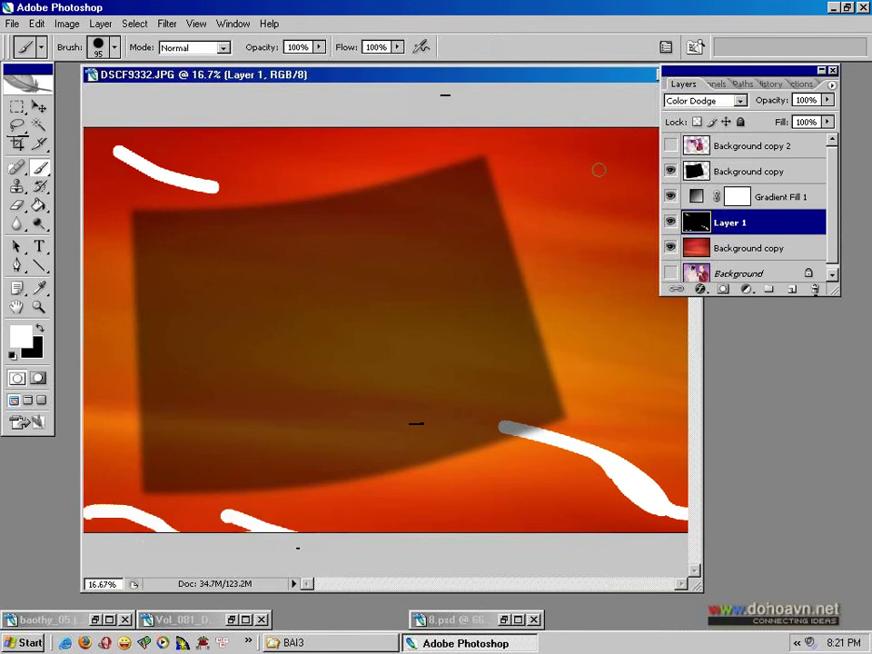
drag(590, 170, 637, 188)
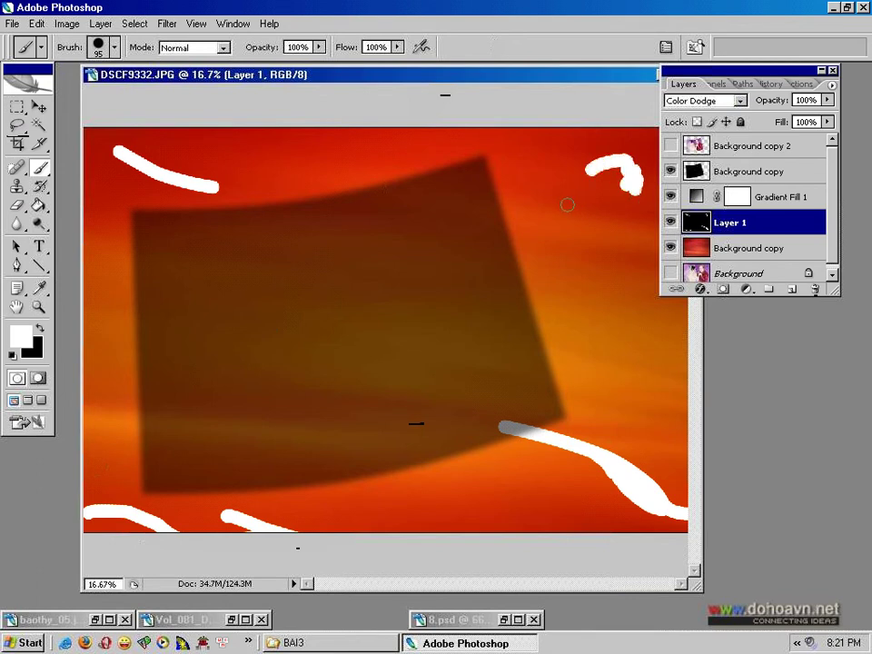
drag(567, 205, 696, 231)
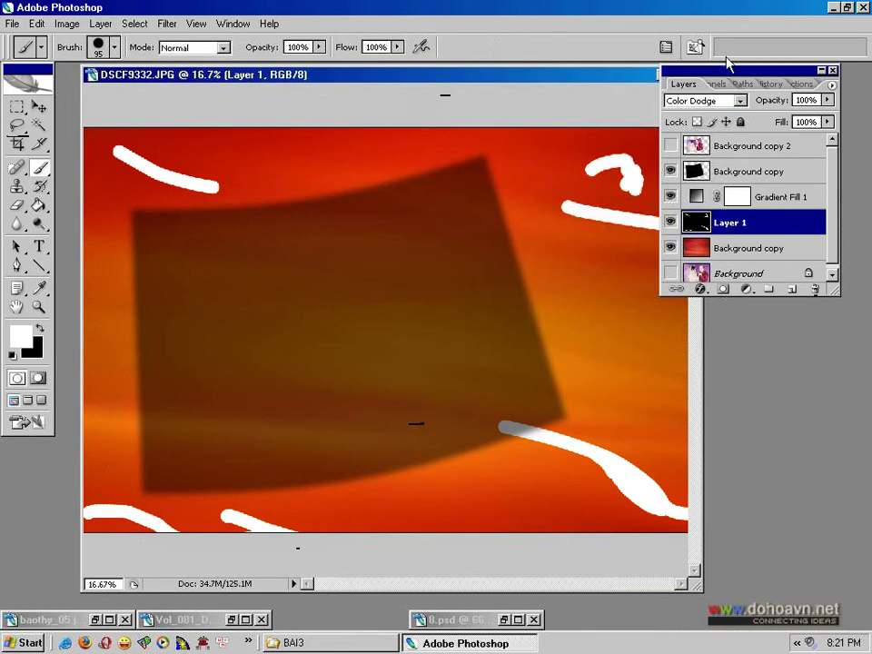
drag(723, 71, 769, 72)
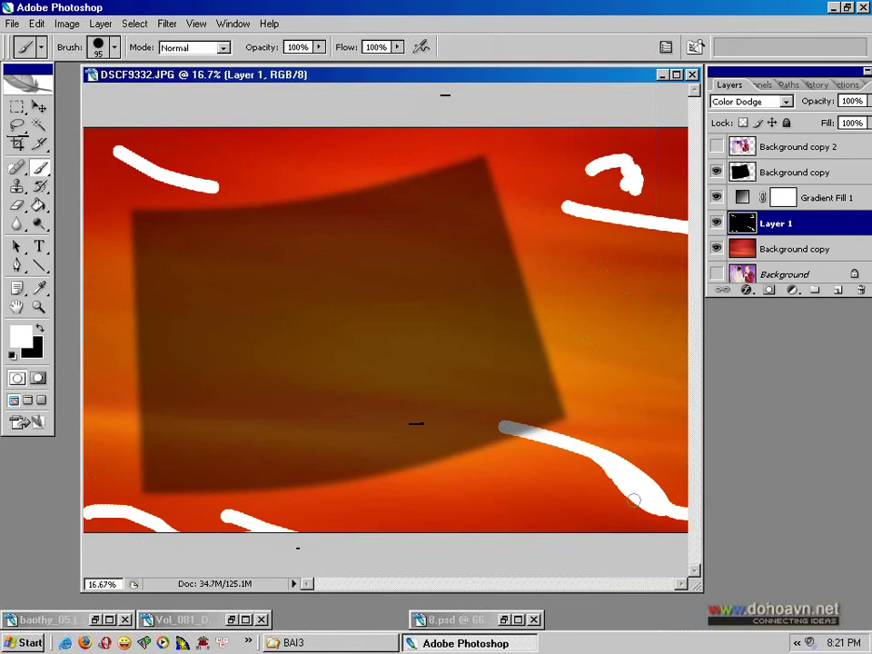
- Smear the white strokes on Layer 1 with a 756 px Motion Blur at about -13°
click(168, 25)
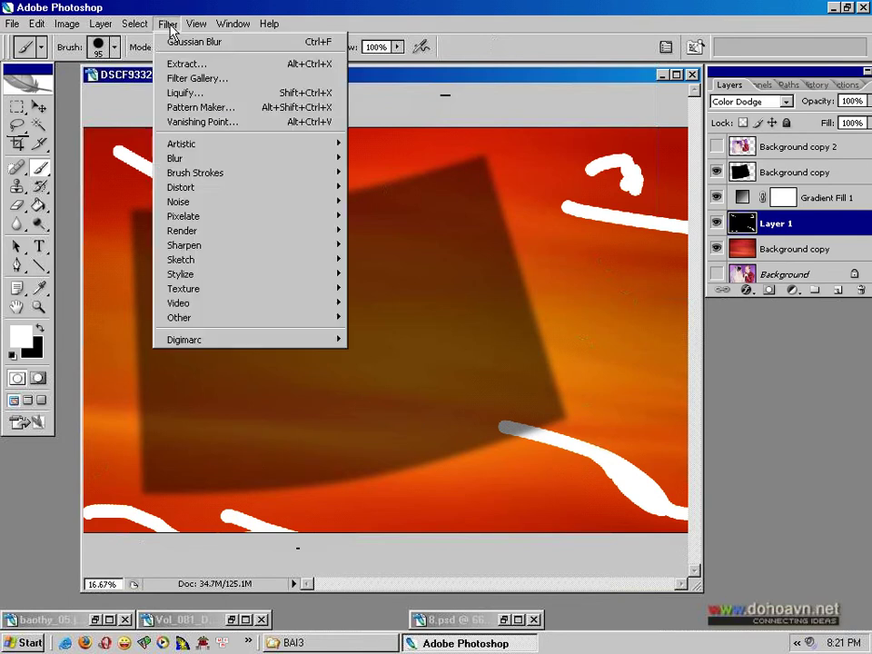
mouse_move(218, 158)
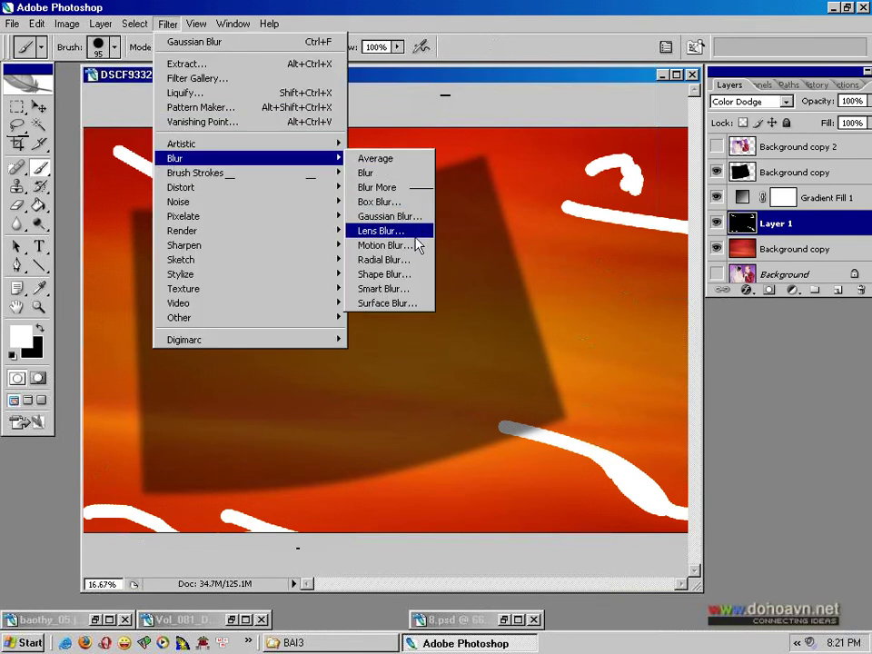
click(386, 246)
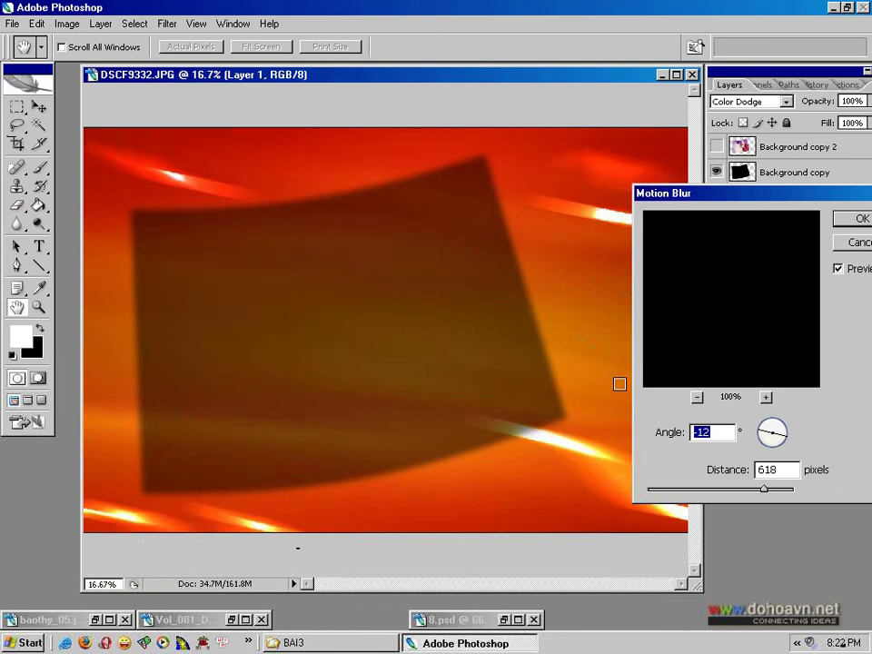
drag(766, 490, 776, 491)
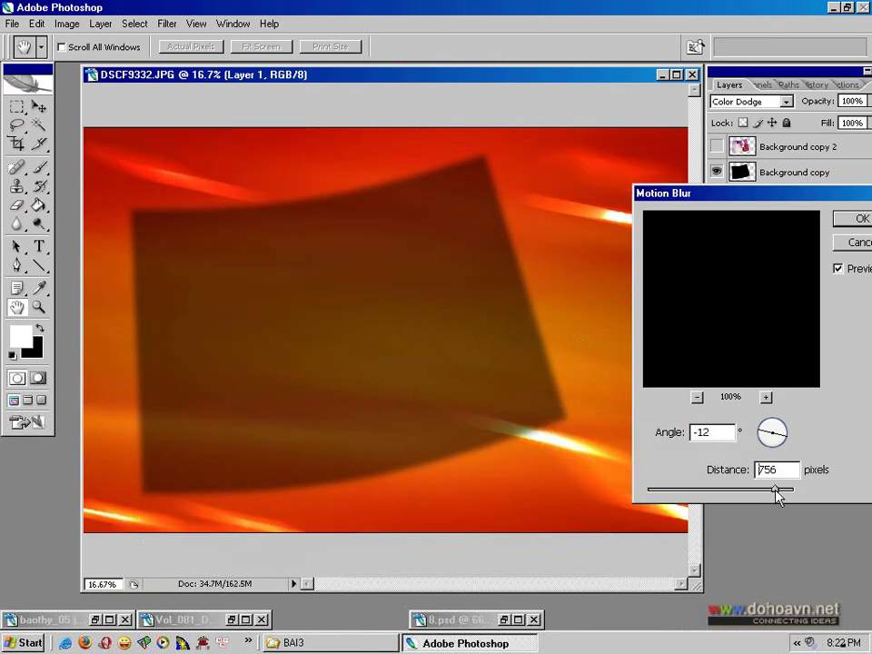
click(788, 444)
mouse_move(785, 439)
mouse_down()
mouse_move(785, 429)
mouse_move(787, 443)
mouse_up()
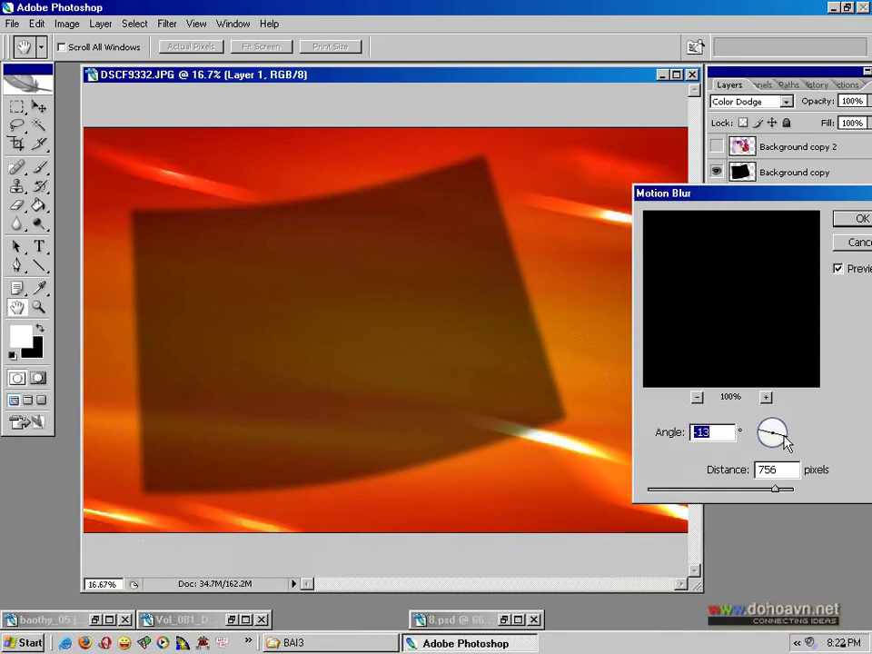
key(Return)
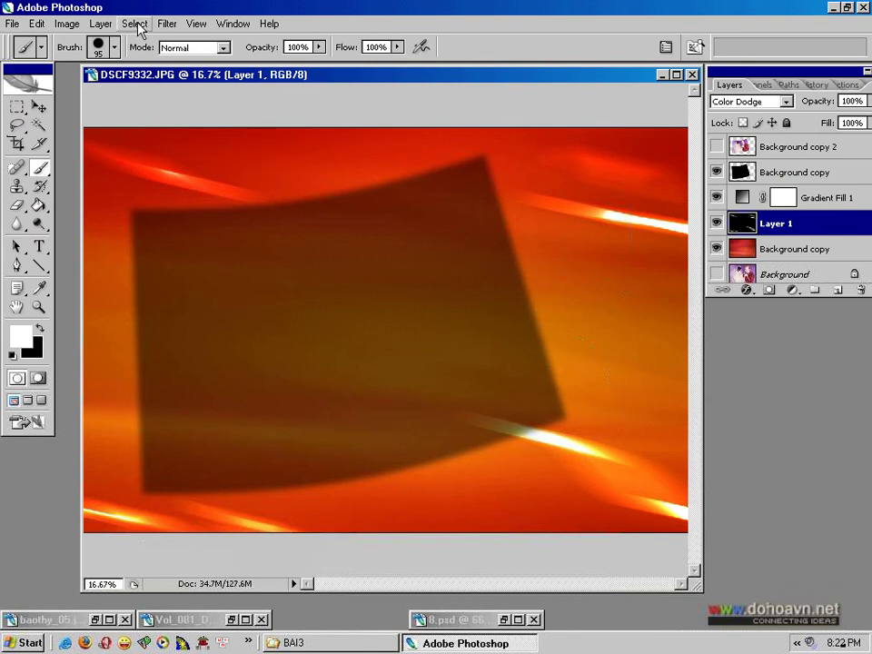
- Soften the light streaks with a Gaussian Blur, then show the wedding photo layer again
click(168, 25)
mouse_move(175, 158)
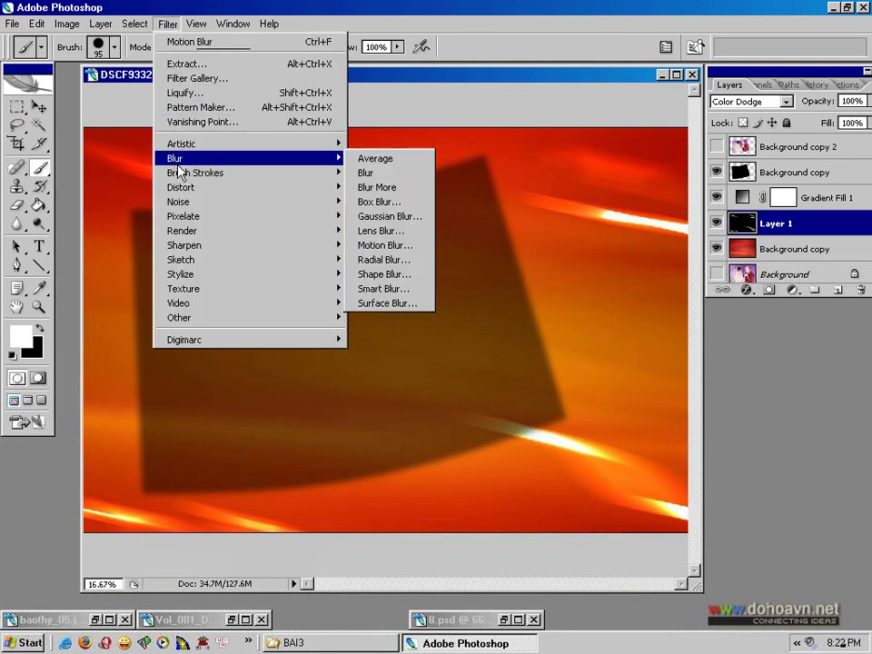
click(381, 216)
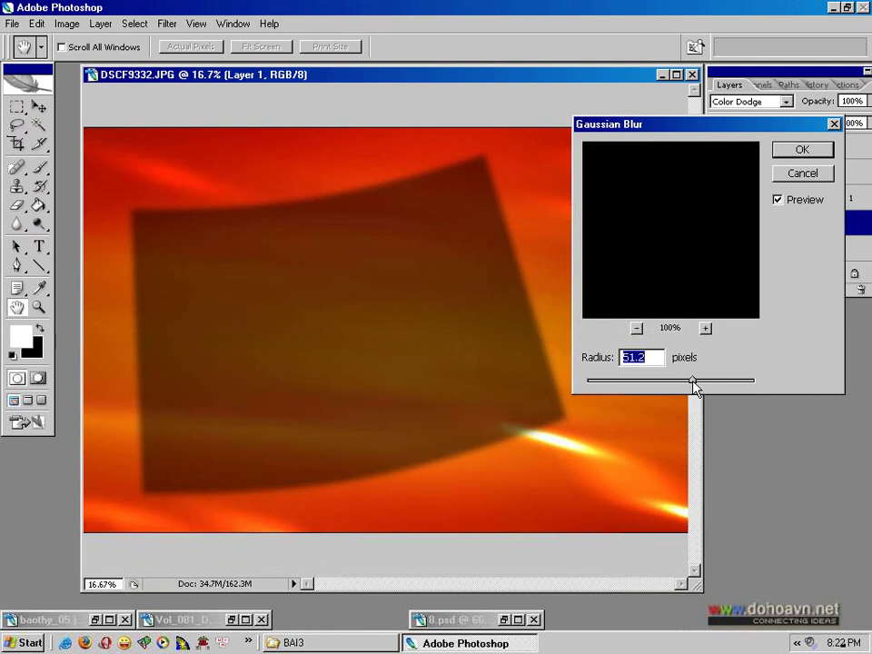
click(685, 381)
drag(685, 381, 670, 381)
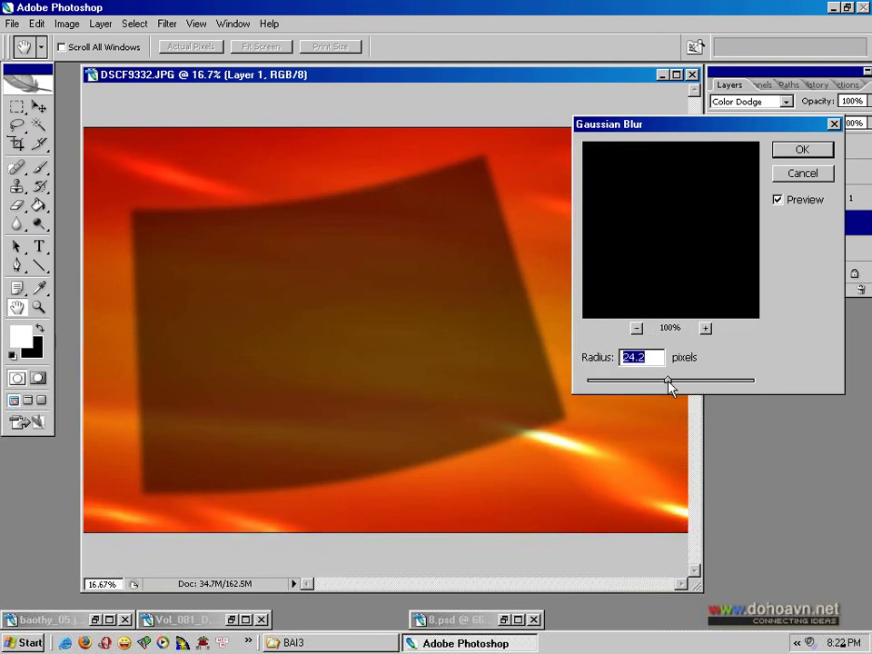
click(787, 149)
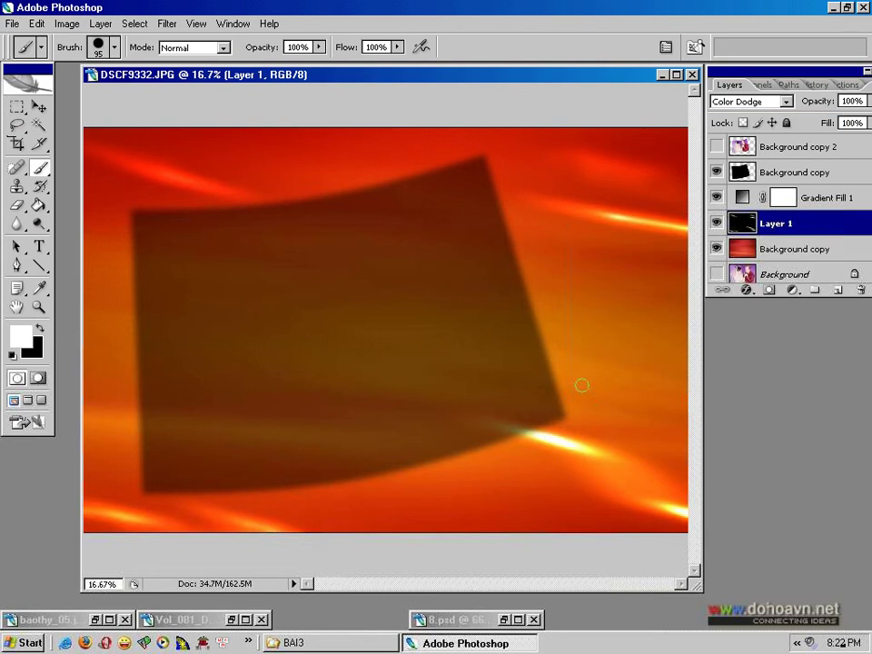
click(717, 147)
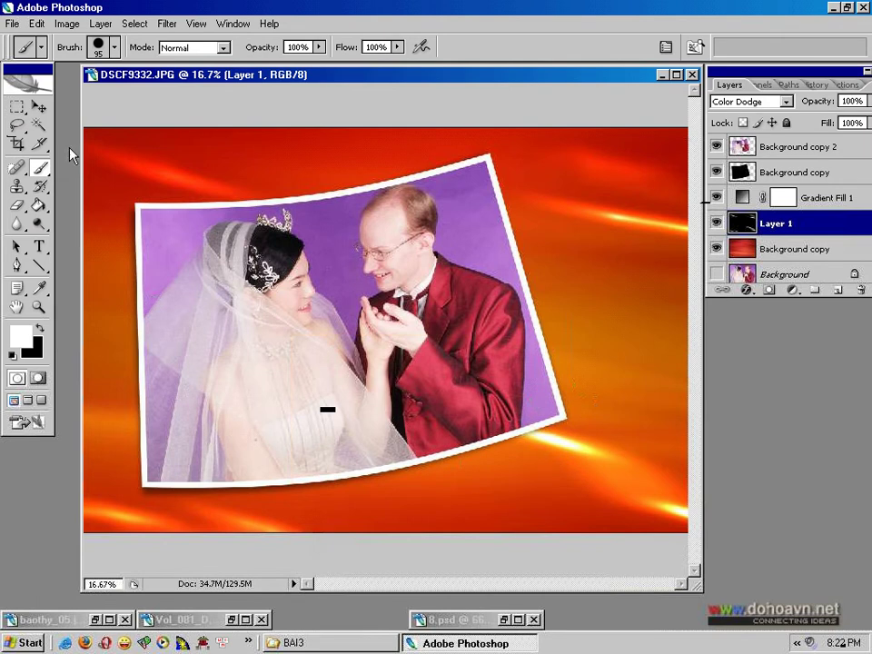
- Reset the brush picker to the default brushes
right_click(262, 155)
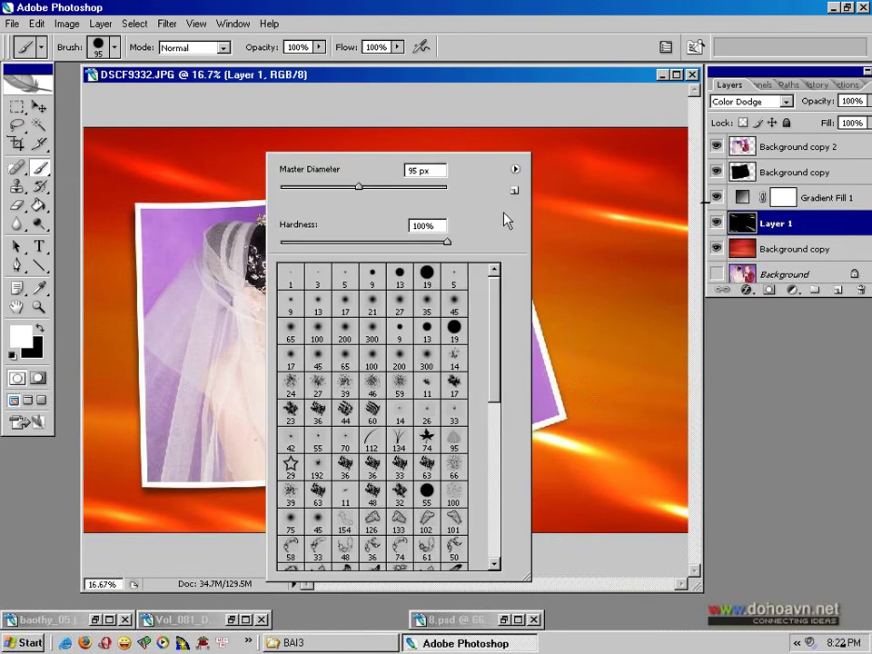
click(516, 169)
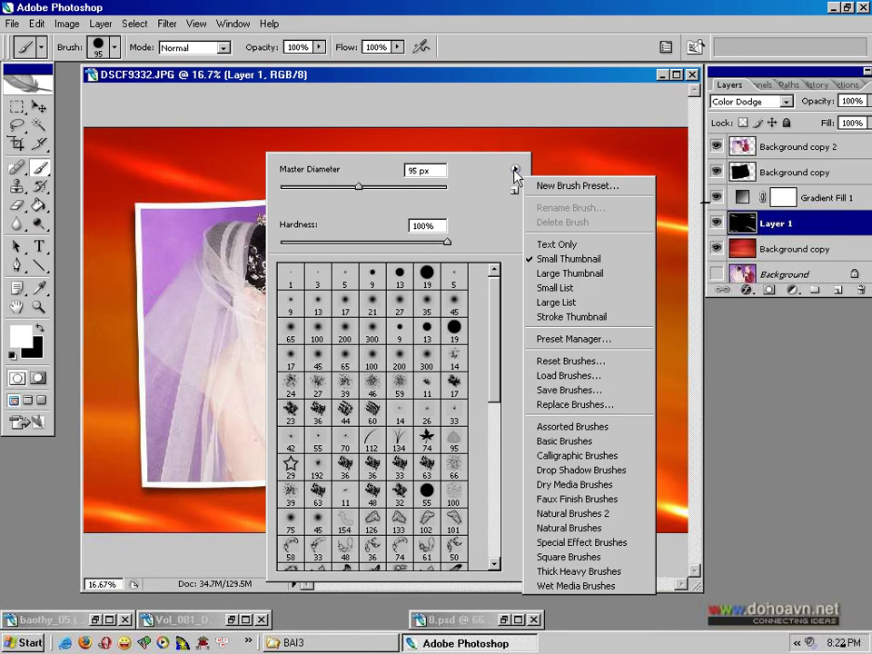
click(544, 362)
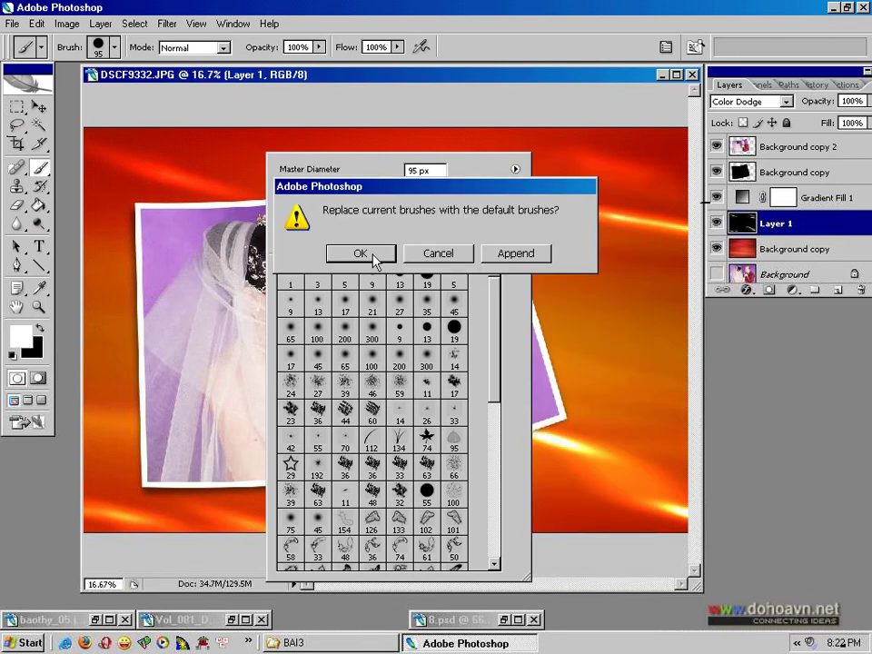
click(360, 253)
click(423, 254)
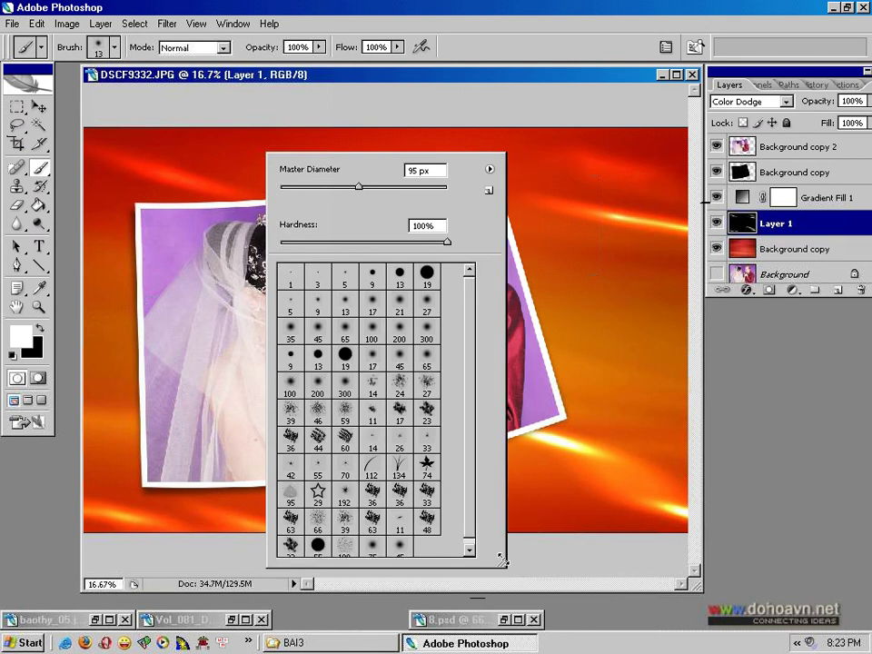
drag(525, 571, 515, 548)
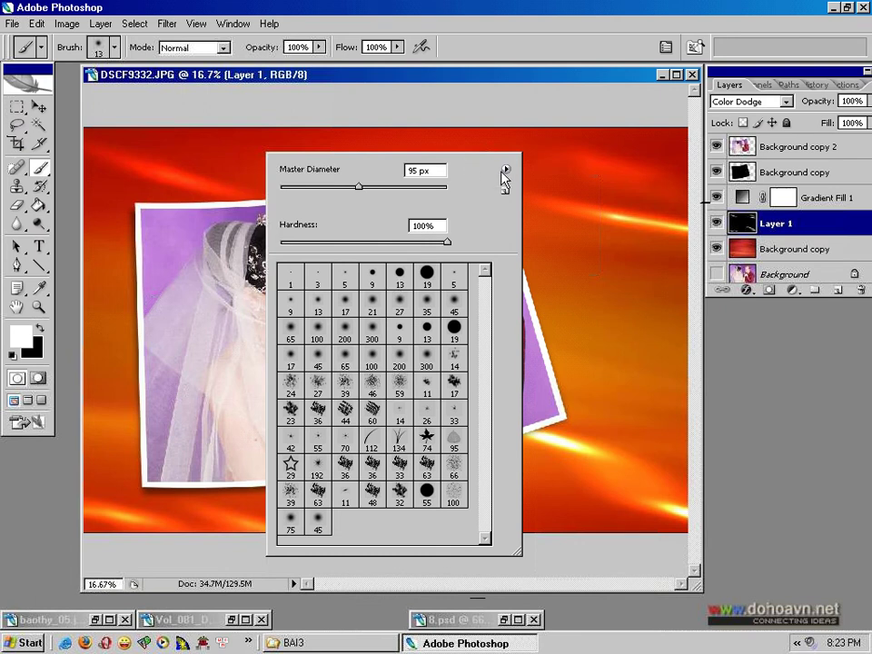
- Load the feathers brush set and choose a 64 px feather brush
click(507, 170)
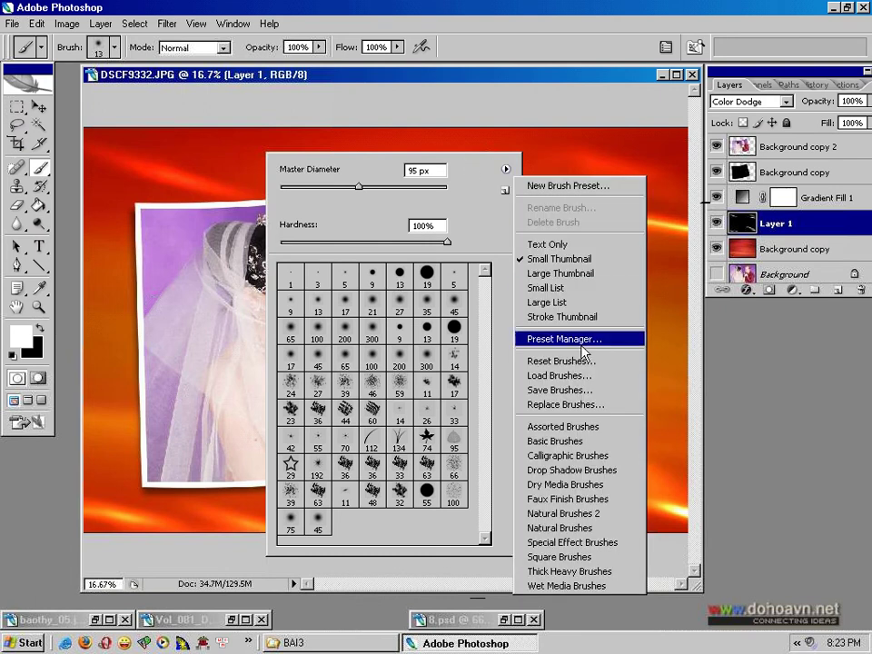
click(551, 376)
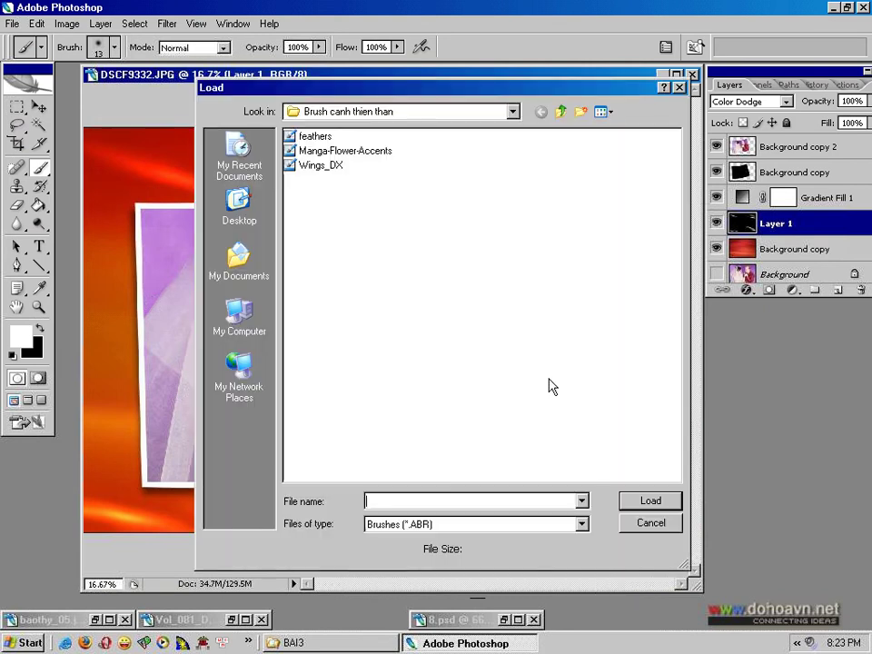
click(318, 138)
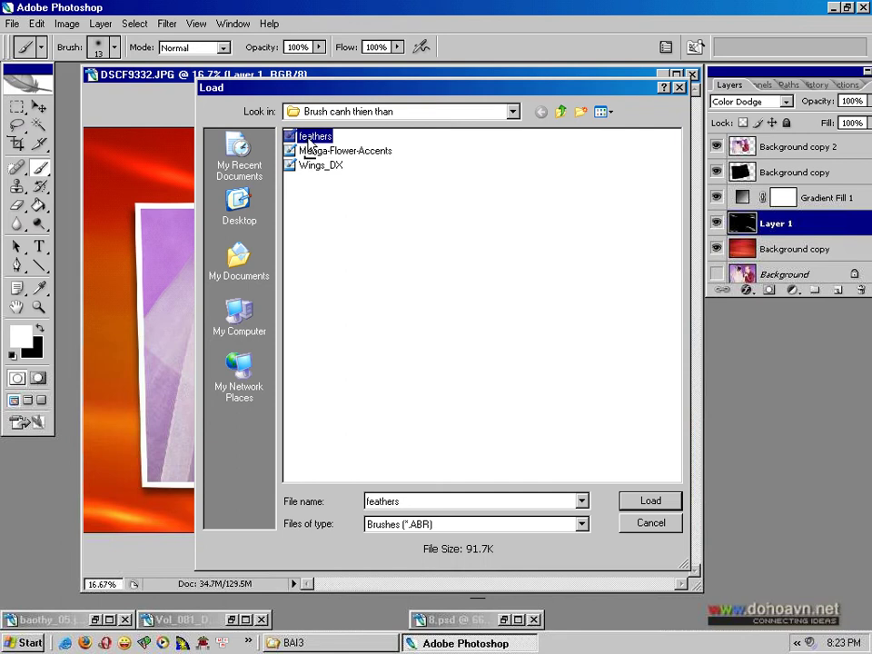
click(651, 500)
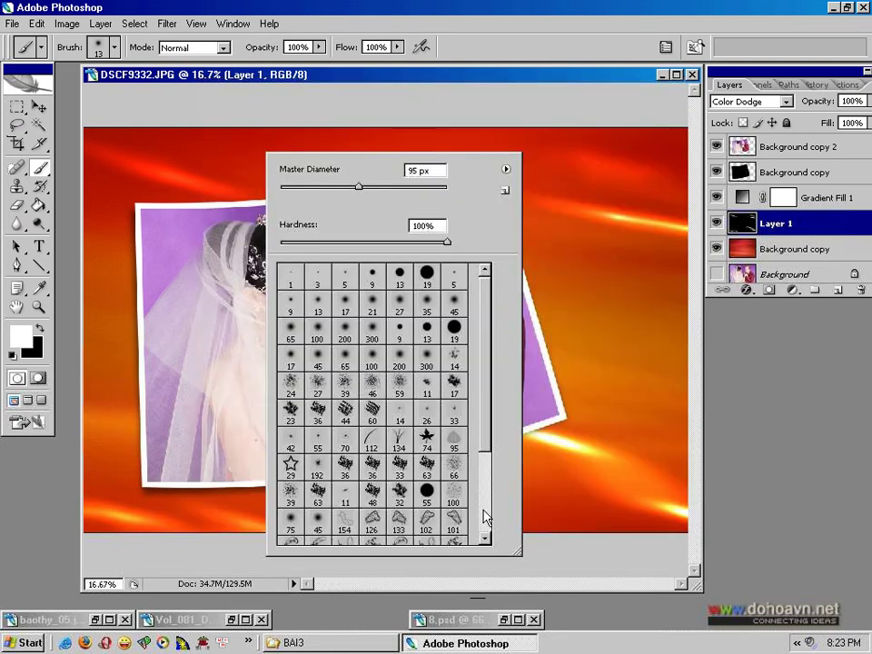
scroll(485, 513, down, 3)
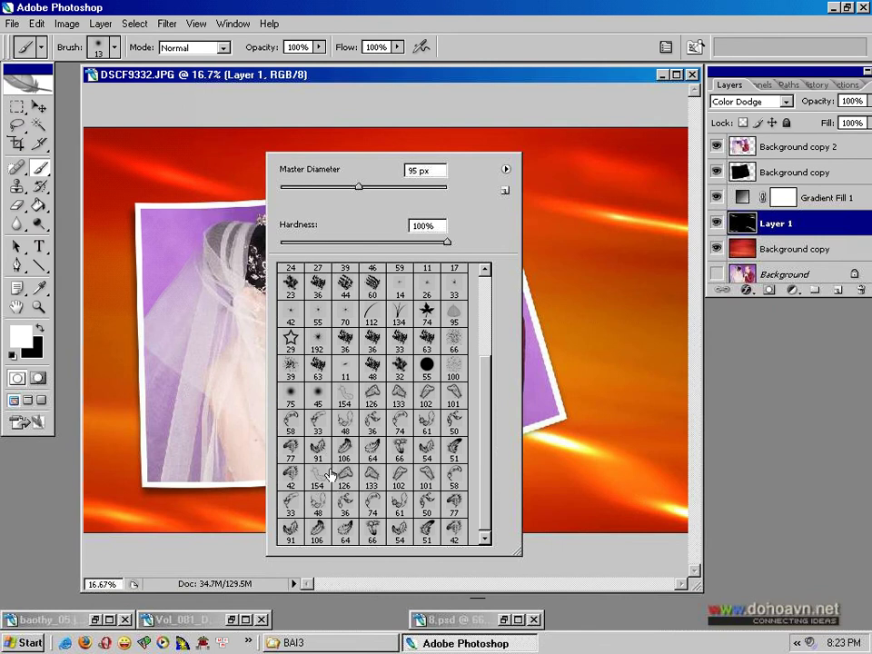
click(343, 539)
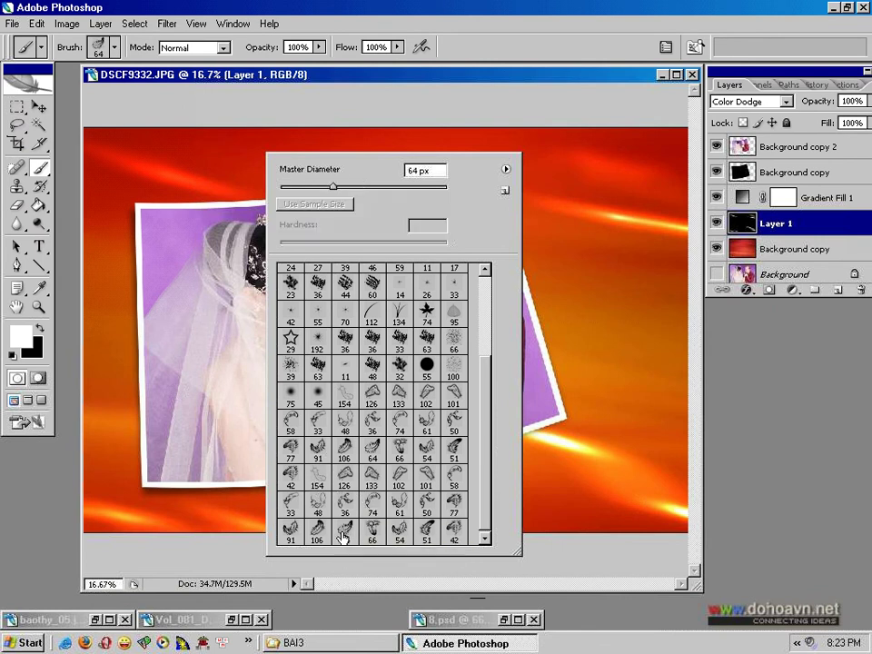
- Raise the feather brush Master Diameter to 241 px, undoing a test stroke
click(506, 7)
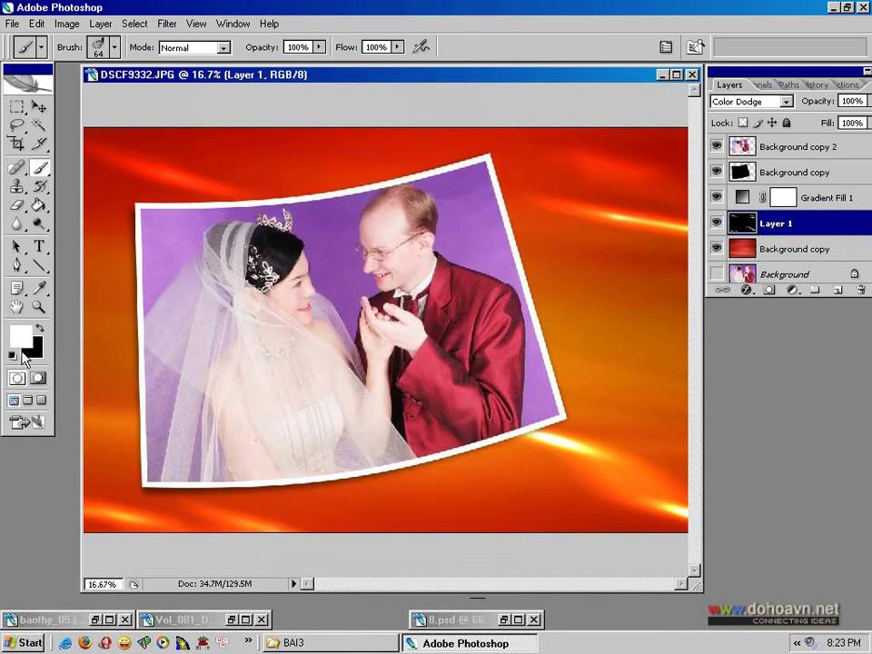
drag(250, 115, 398, 115)
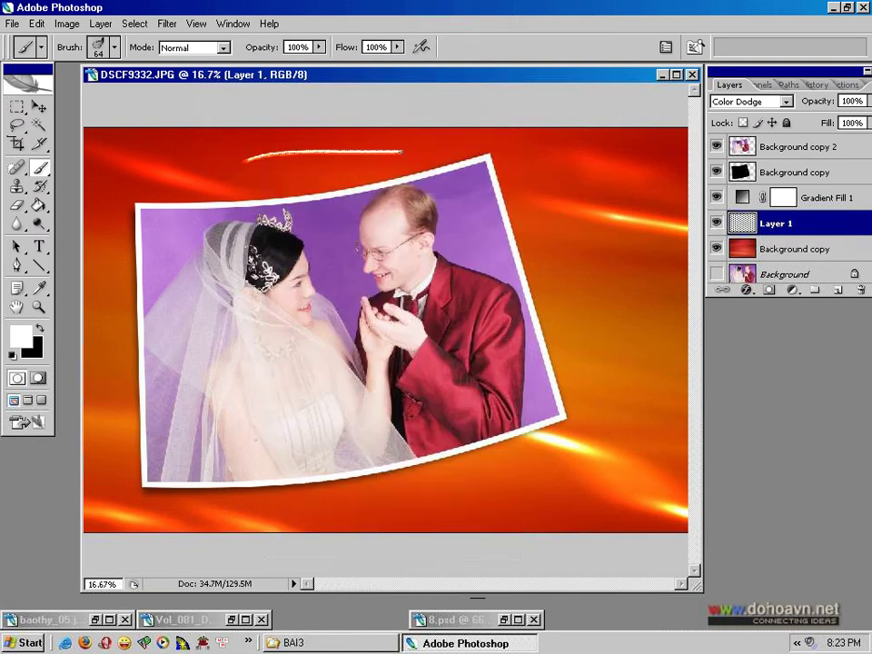
key(ctrl+z)
right_click(258, 168)
drag(328, 201, 366, 200)
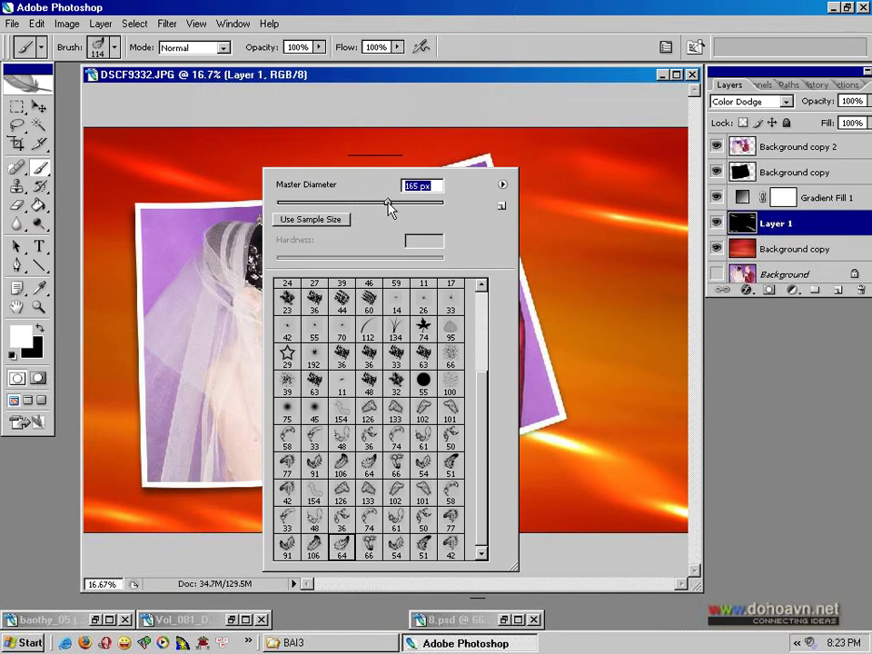
key(Return)
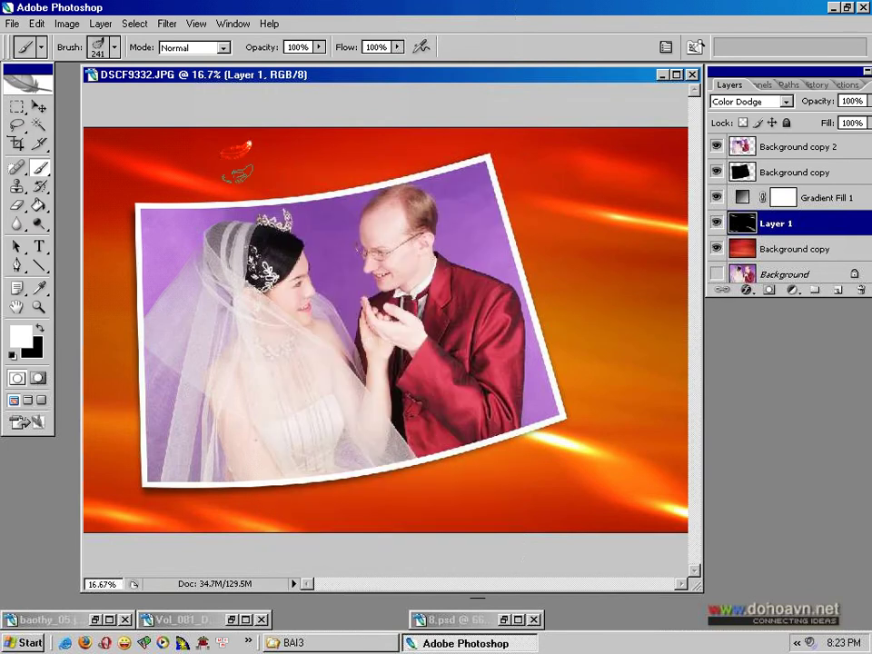
- Stamp test feathers along the top background, then undo them all
drag(259, 153, 345, 156)
key(ctrl+z)
click(261, 171)
click(311, 155)
click(355, 145)
click(364, 166)
click(408, 147)
click(436, 136)
click(514, 156)
key(ctrl+z)
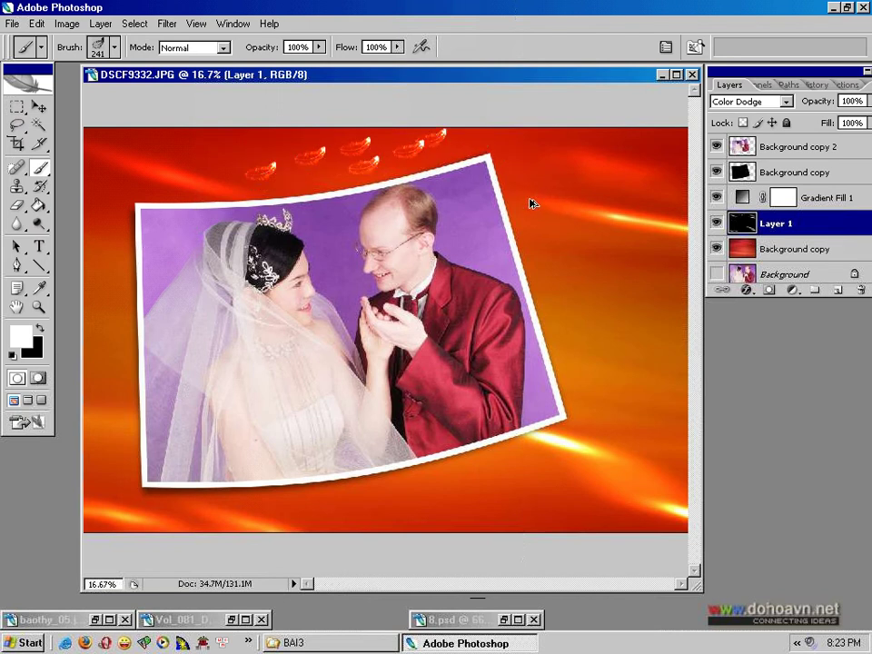
key(ctrl+alt+z)
key(ctrl+alt+z)
key(ctrl+alt+z)
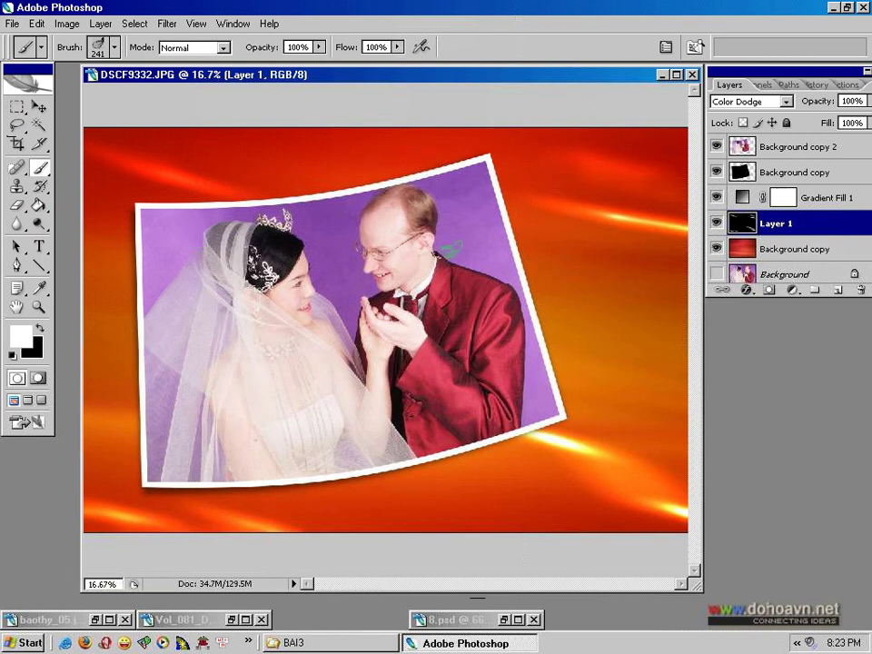
drag(736, 235, 837, 292)
- Create Layer 2 above Layer 1, fill it black, and set its blend mode to Color Dodge
click(837, 292)
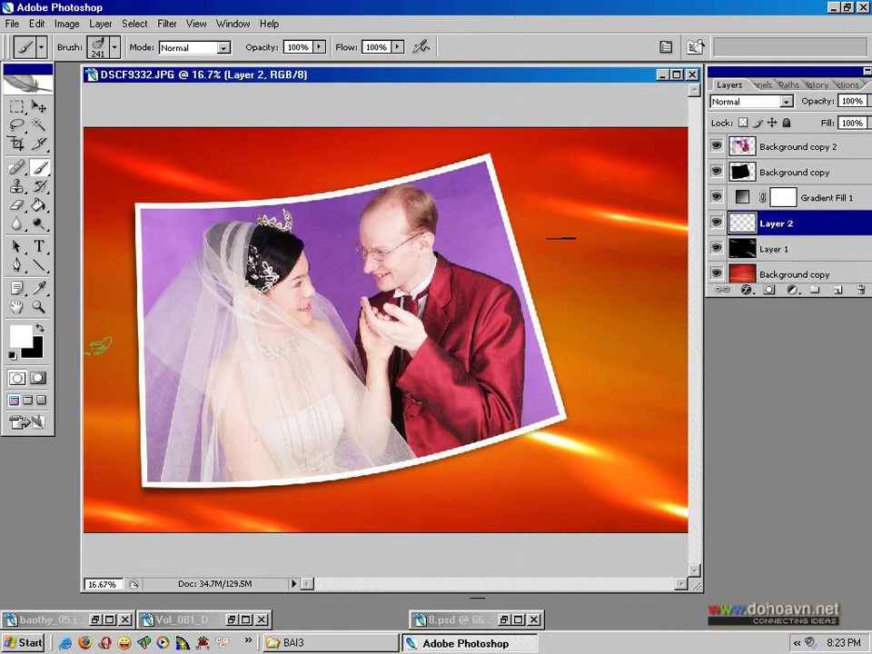
click(37, 330)
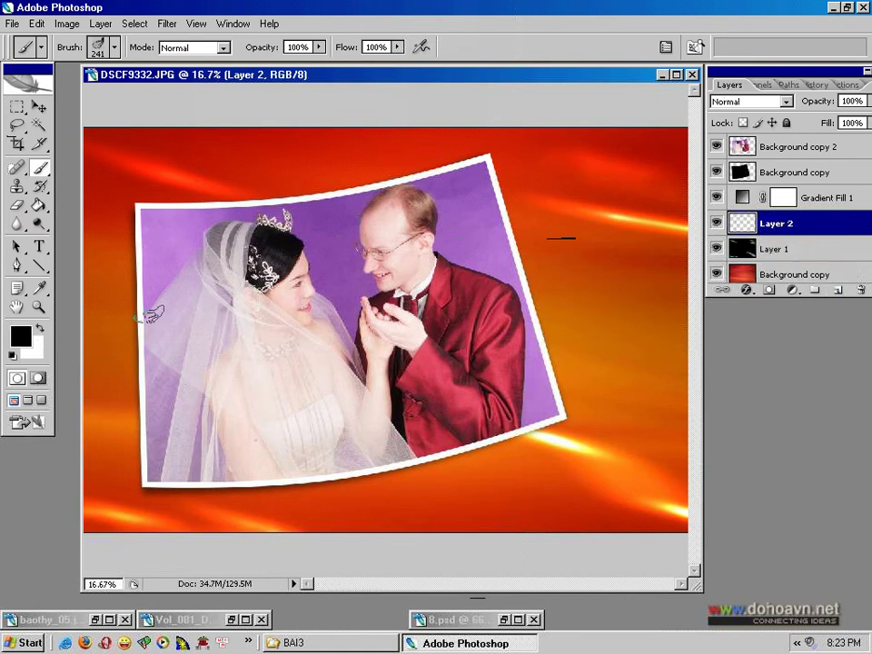
key(alt+BackSpace)
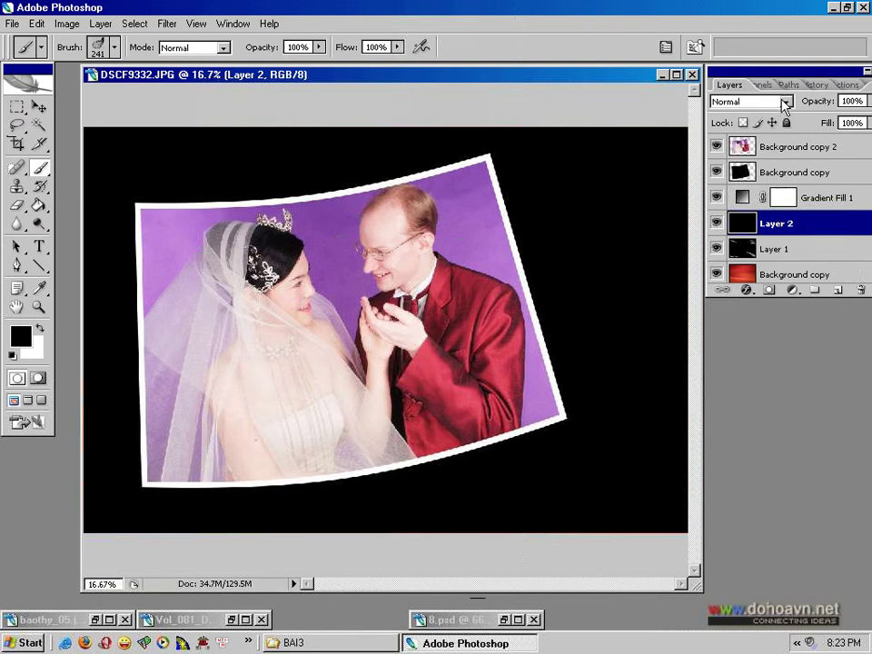
click(786, 102)
click(736, 254)
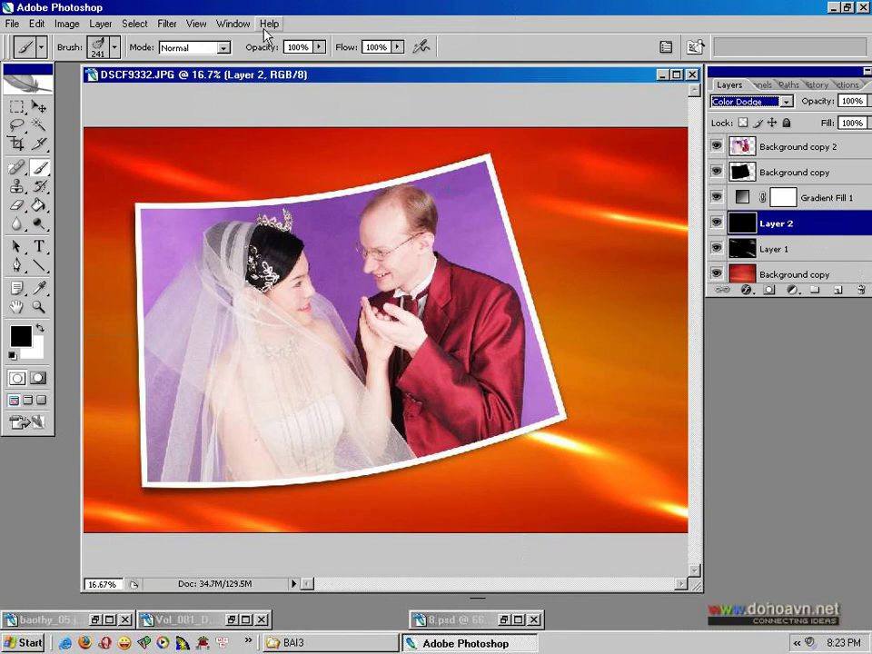
click(234, 25)
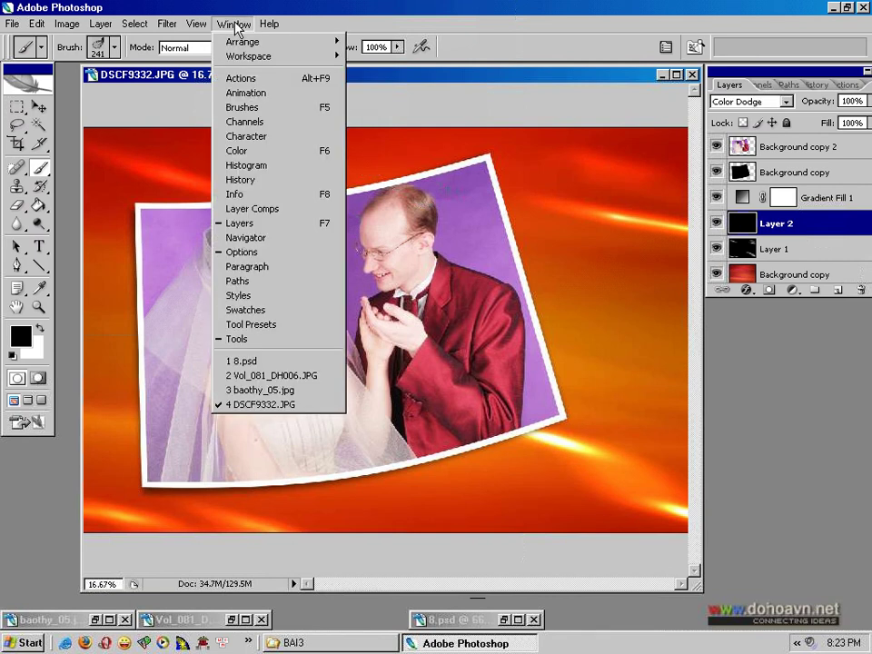
- Increase the feather brush tip spacing in the Brushes palette
click(250, 115)
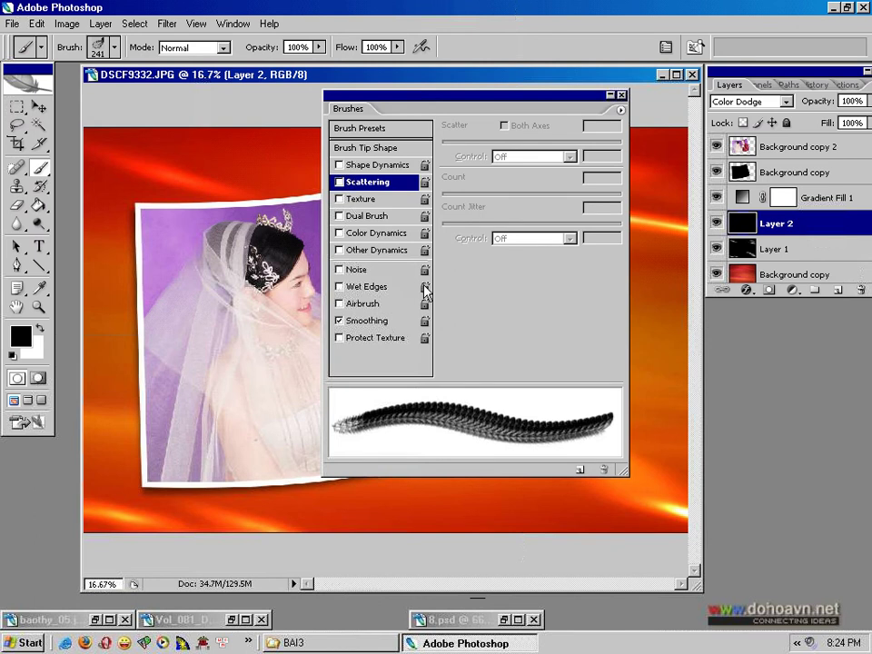
click(348, 149)
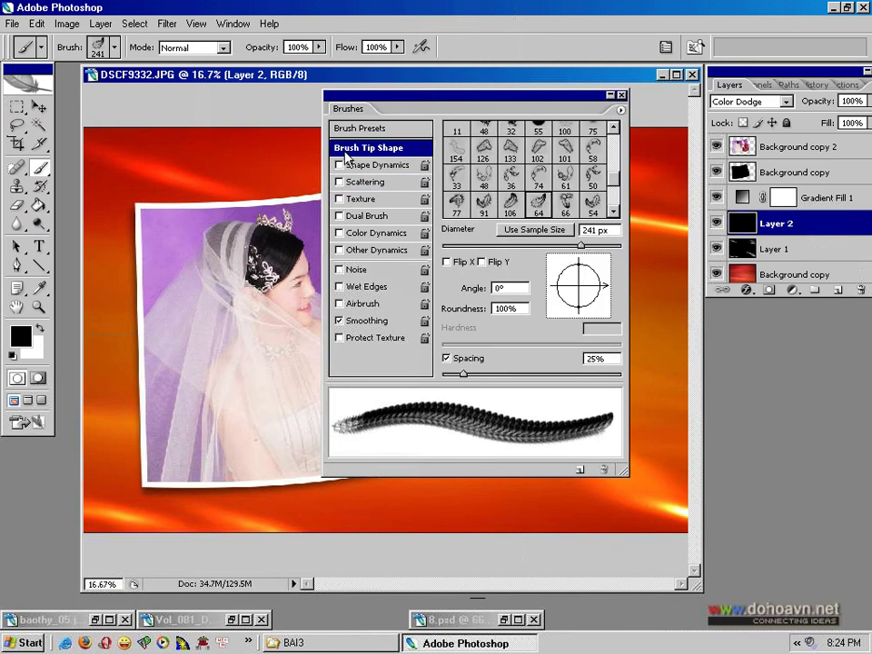
click(349, 132)
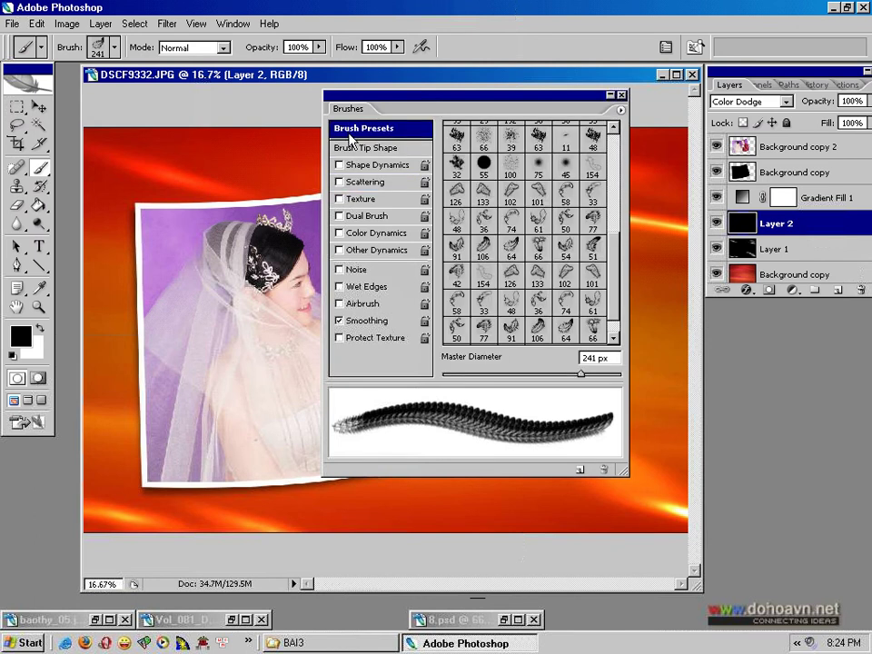
click(354, 149)
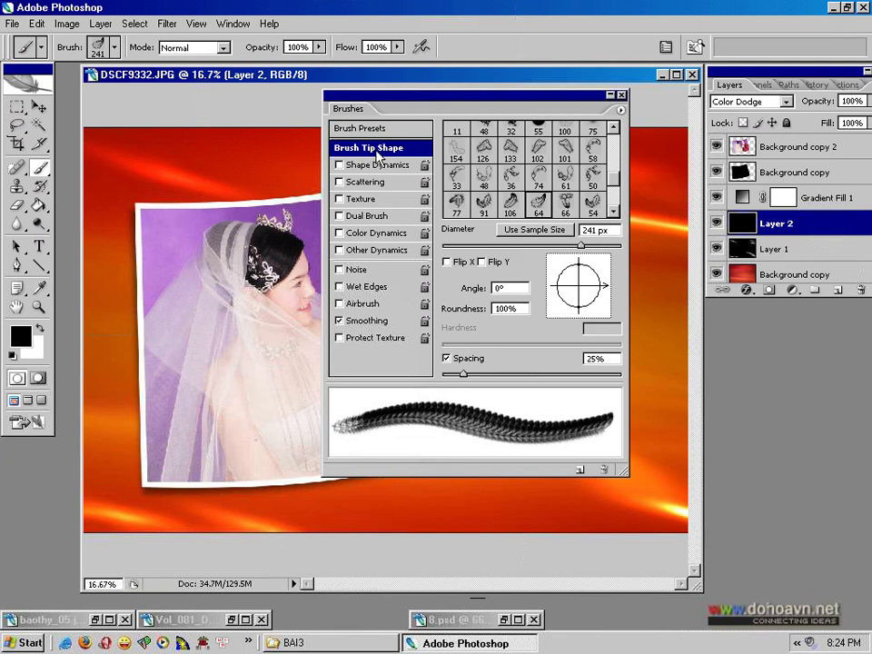
drag(464, 375, 579, 375)
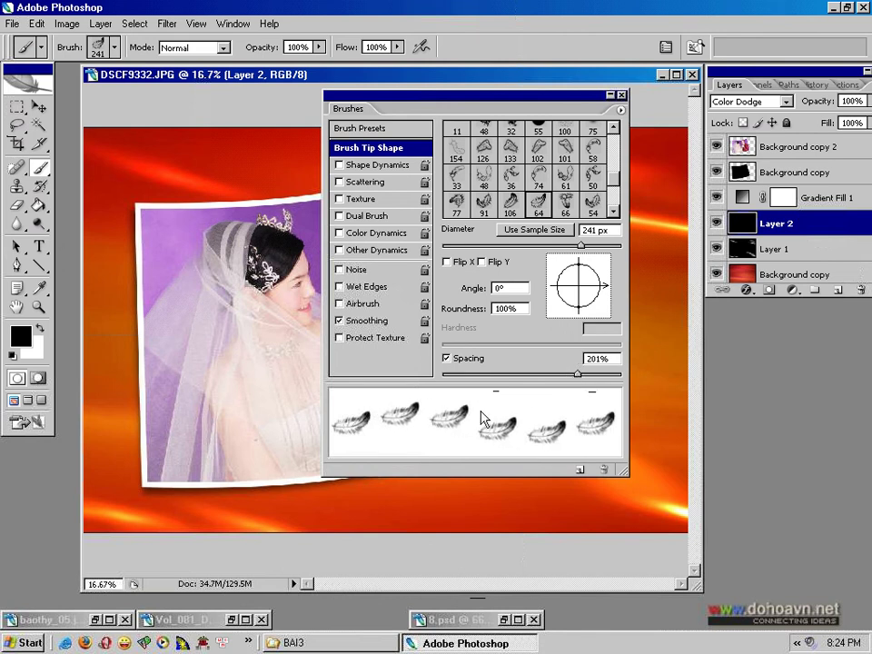
- Enable Shape Dynamics with 60% Size Jitter, about 31% Angle Jitter and 0% roundness jitter
click(372, 166)
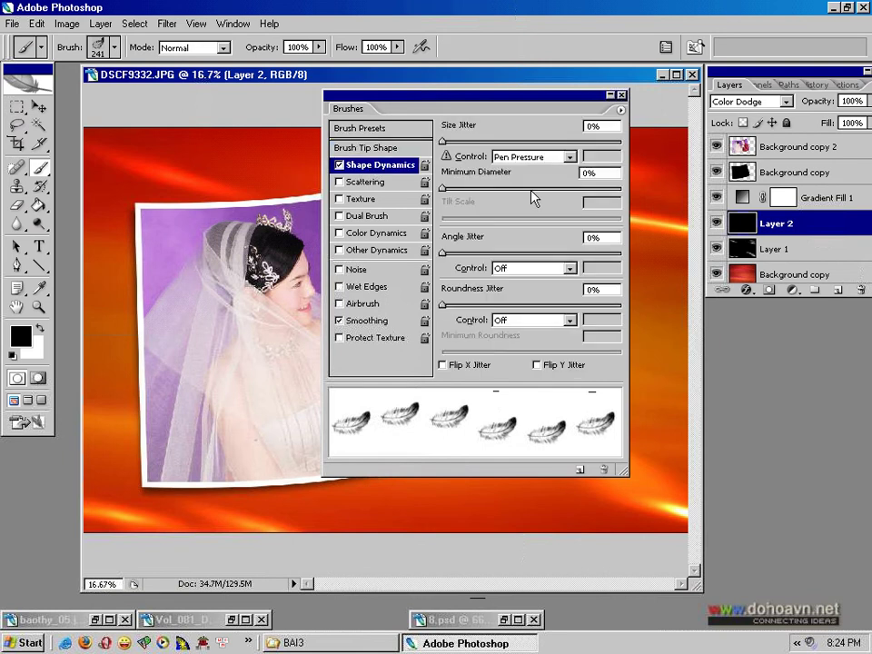
drag(445, 145, 543, 146)
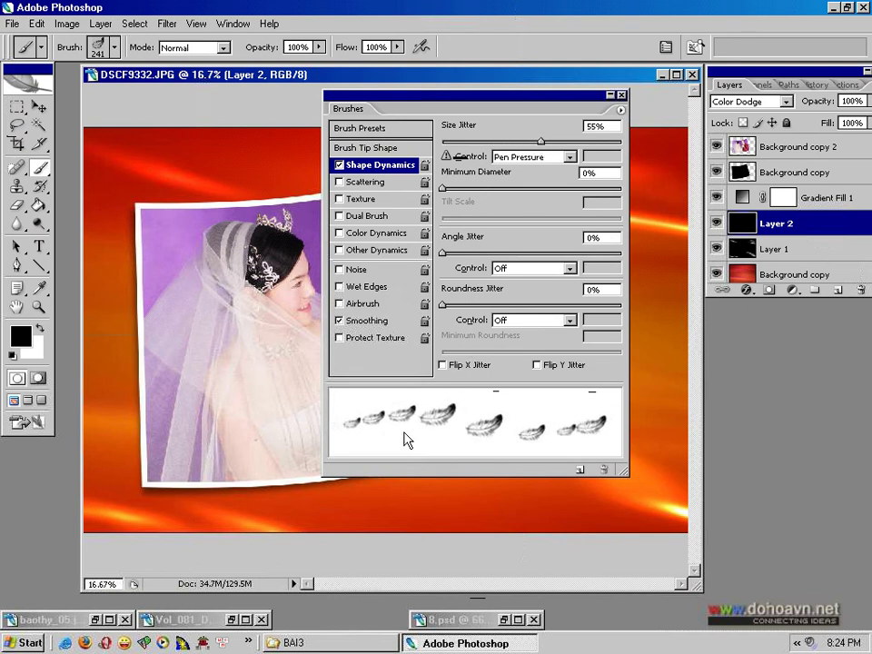
drag(549, 148, 552, 146)
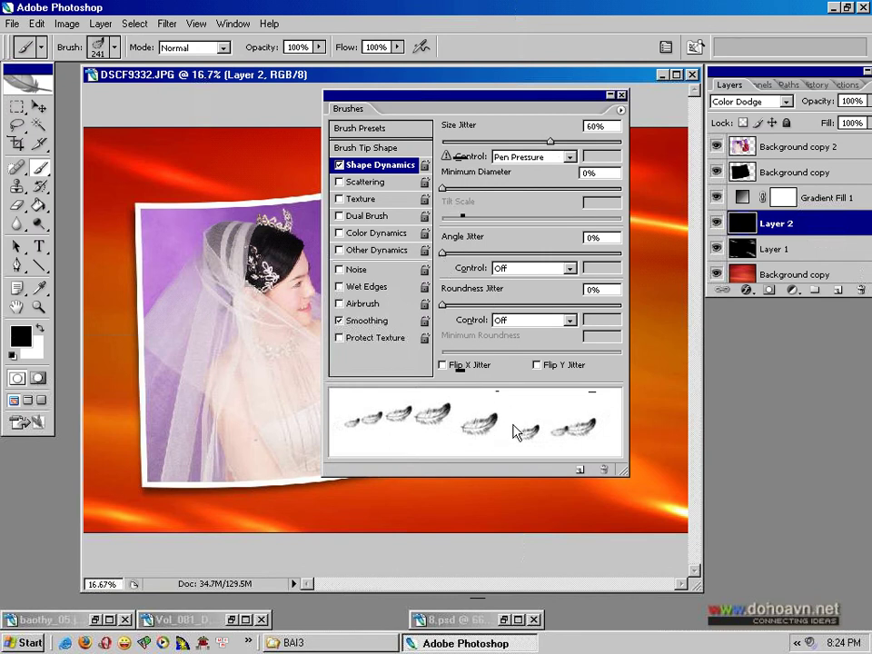
mouse_move(444, 255)
mouse_down()
mouse_move(535, 258)
mouse_move(500, 257)
mouse_up()
mouse_move(445, 307)
mouse_down()
mouse_move(470, 306)
mouse_move(423, 312)
mouse_up()
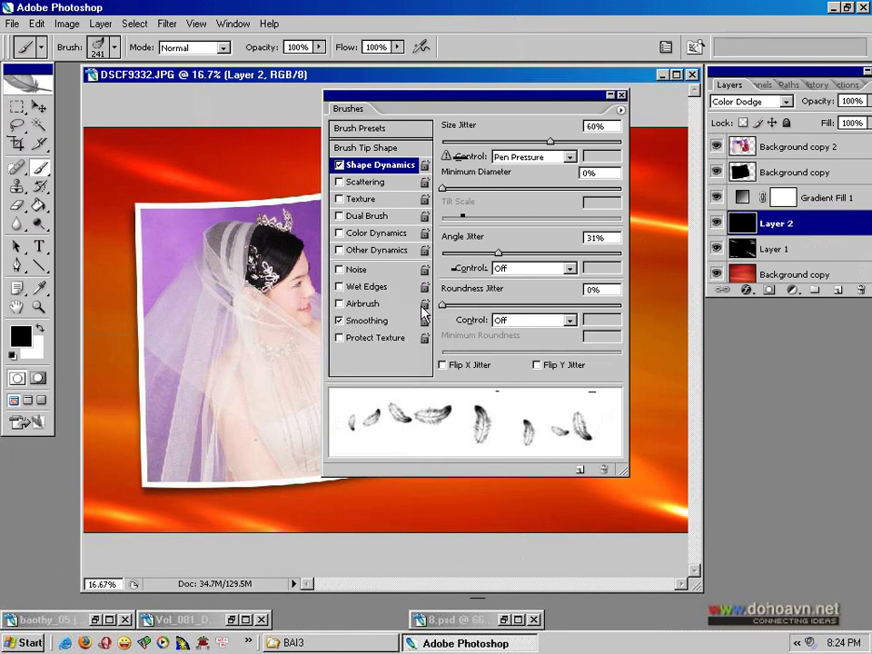
- Enable Scattering at about 161% with count 1, and move the palette to the right edge
click(365, 183)
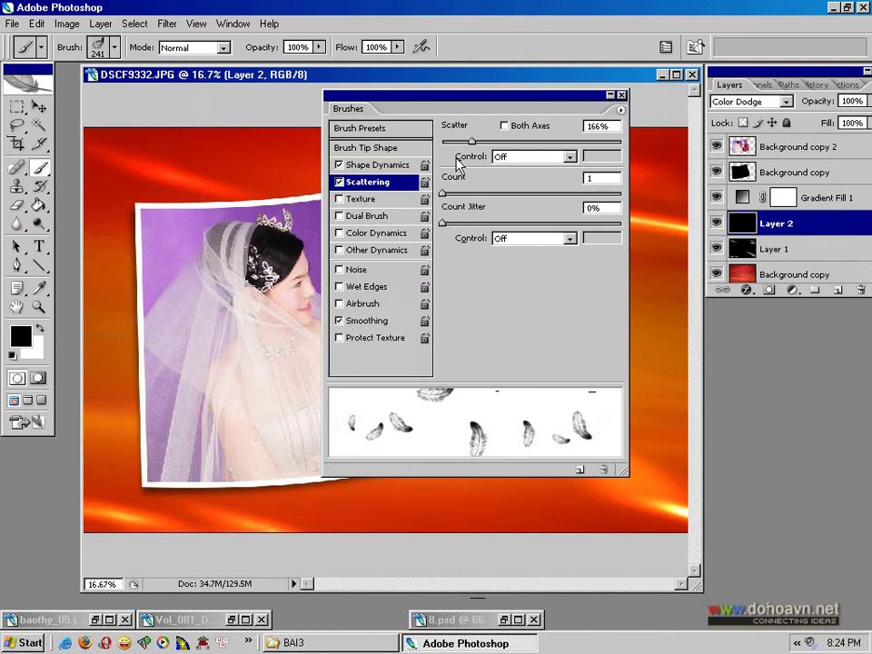
mouse_move(471, 146)
mouse_down()
mouse_move(551, 146)
mouse_move(440, 148)
mouse_move(470, 148)
mouse_up()
mouse_move(443, 195)
mouse_down()
mouse_move(460, 194)
mouse_move(442, 194)
mouse_move(451, 224)
mouse_move(443, 223)
mouse_up()
drag(469, 144, 473, 146)
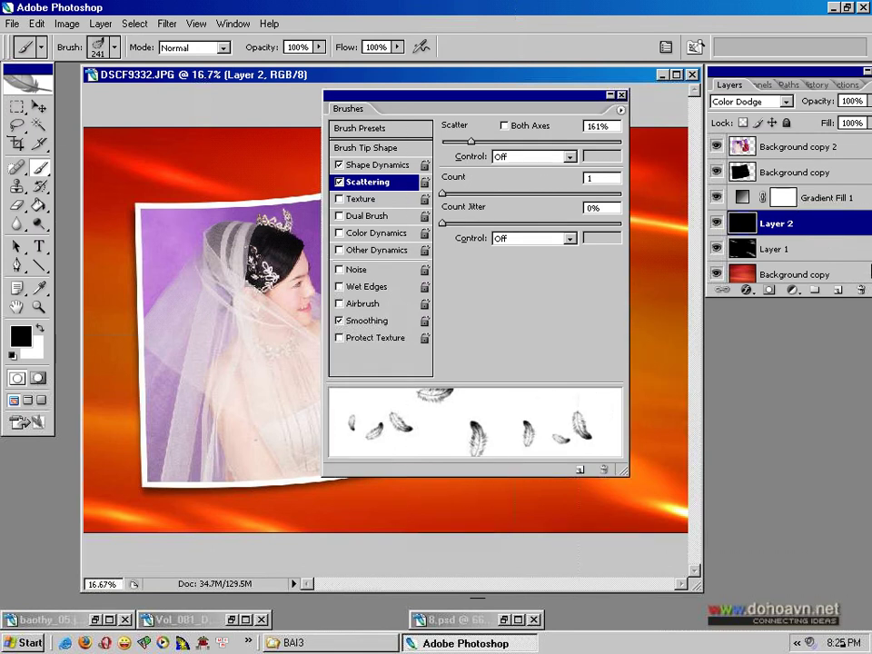
drag(347, 103, 723, 85)
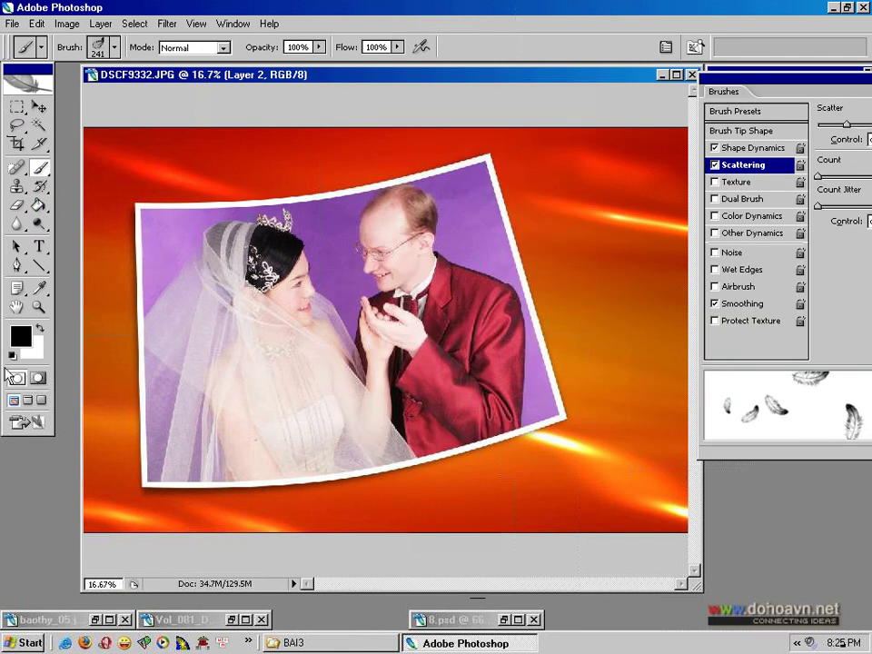
- With white foreground and a 302 px brush, paint feathers at the top-left and right side
click(39, 329)
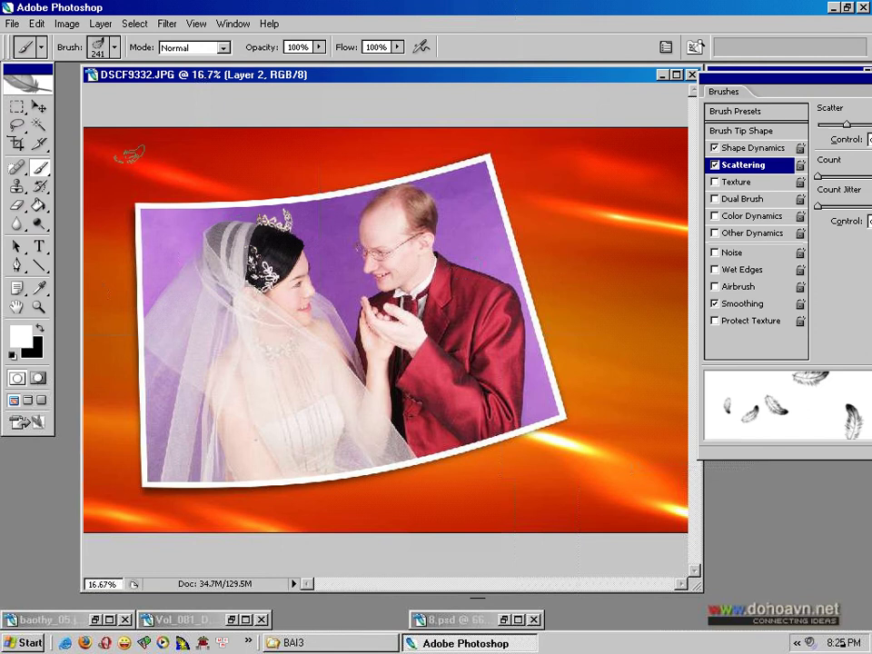
right_click(100, 121)
drag(291, 194, 293, 189)
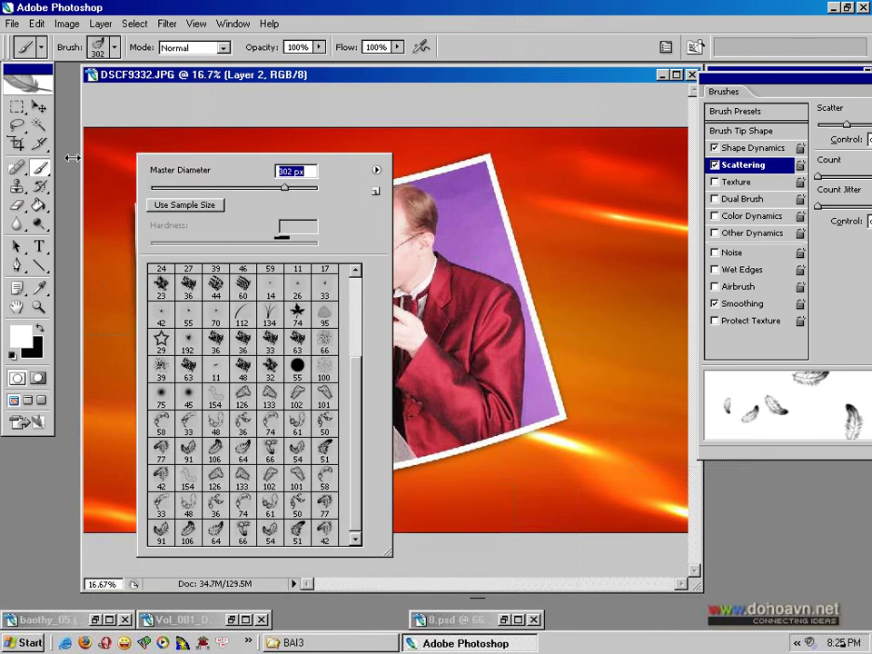
key(Return)
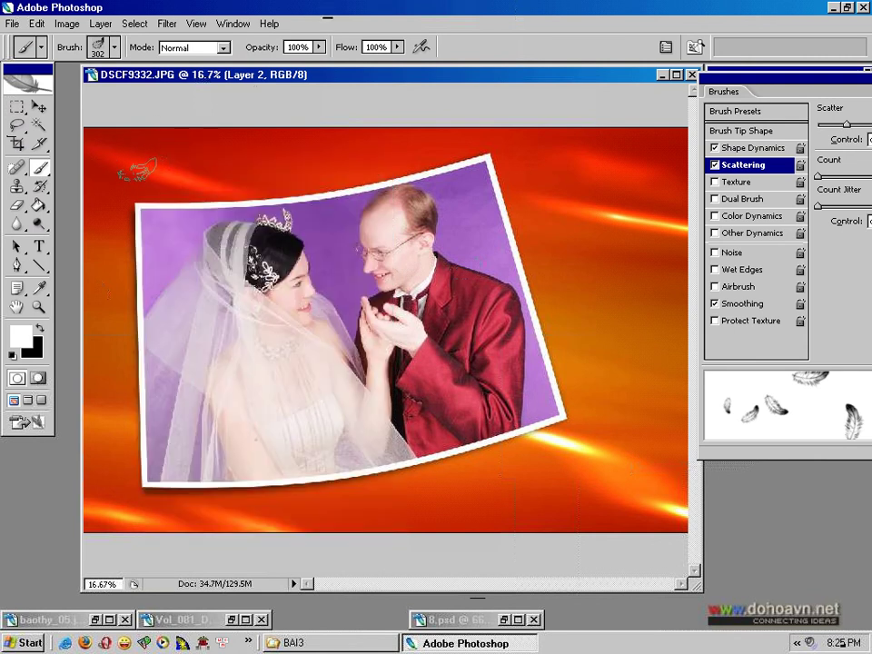
drag(109, 171, 277, 186)
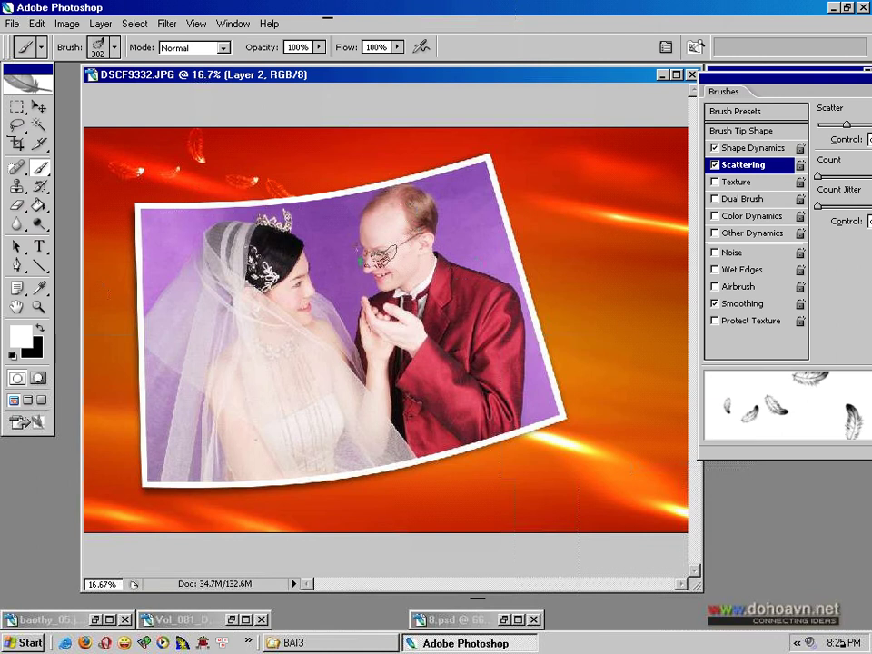
key(ctrl+z)
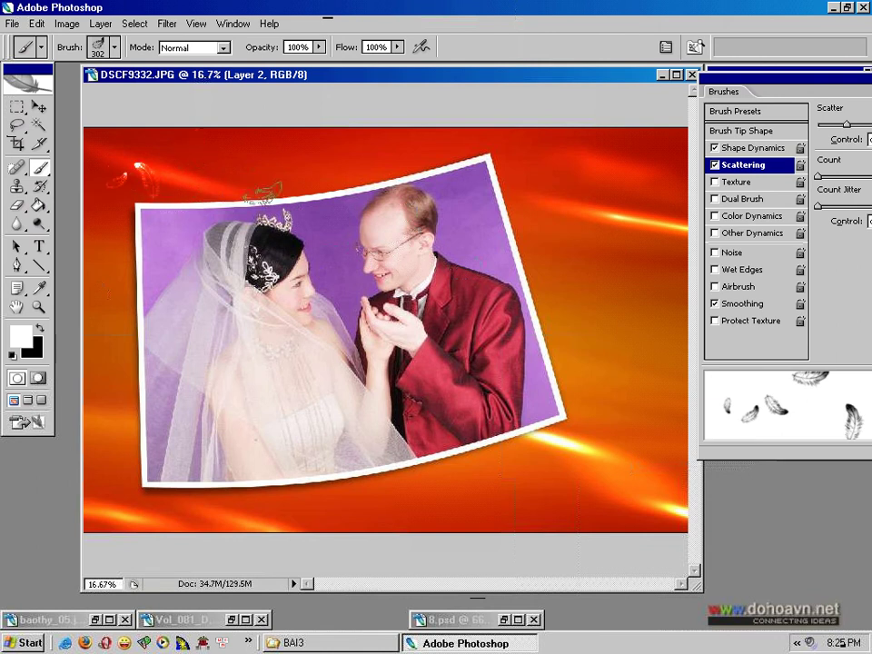
mouse_move(142, 177)
mouse_down()
mouse_move(496, 536)
mouse_move(186, 548)
mouse_up()
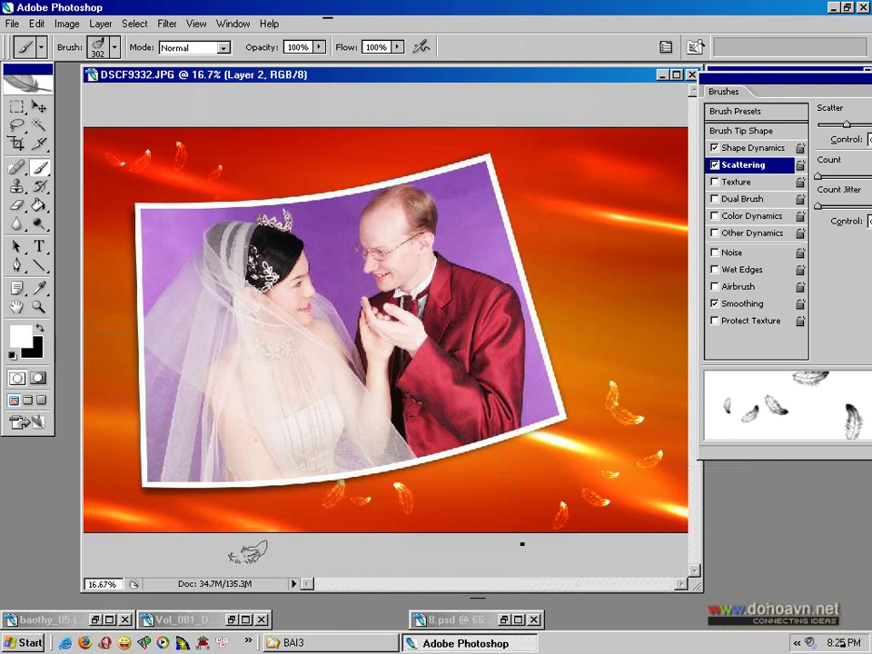
drag(573, 259, 641, 305)
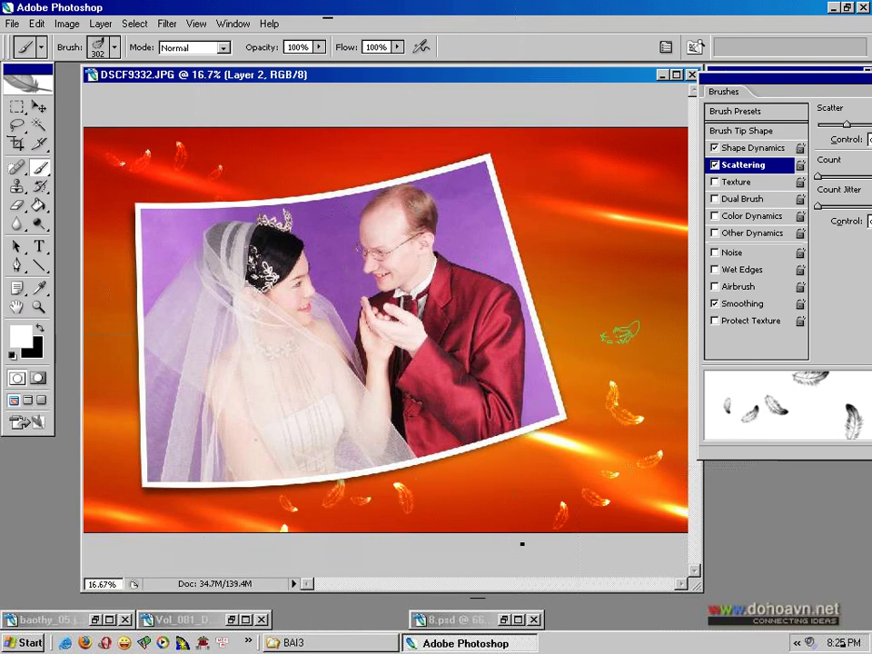
- Shrink the brush to 182 px and paint feathers right of the photo and along the lower-left
right_click(593, 246)
drag(754, 253, 691, 254)
click(733, 255)
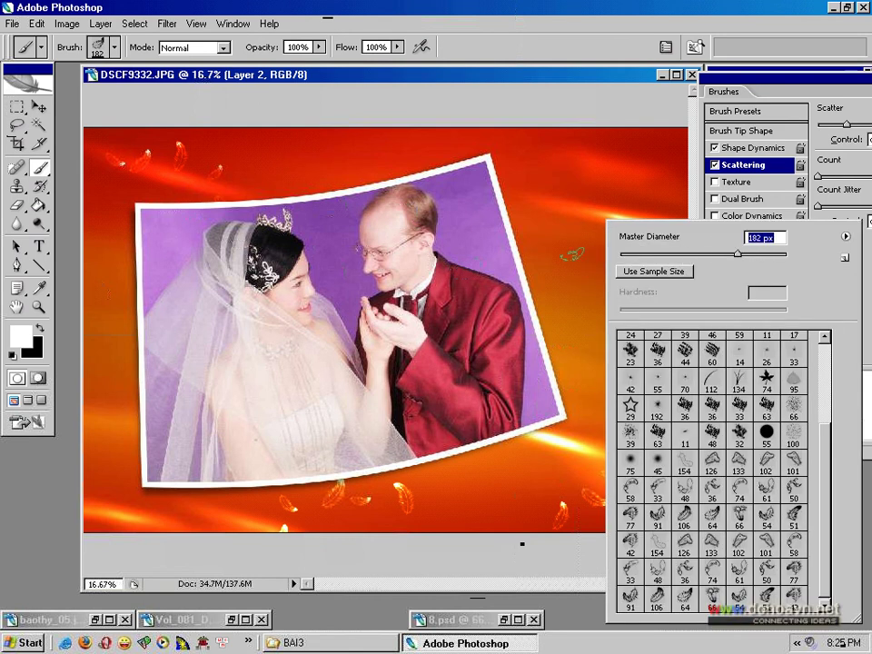
key(Return)
drag(573, 255, 627, 436)
key(ctrl+z)
drag(536, 238, 673, 323)
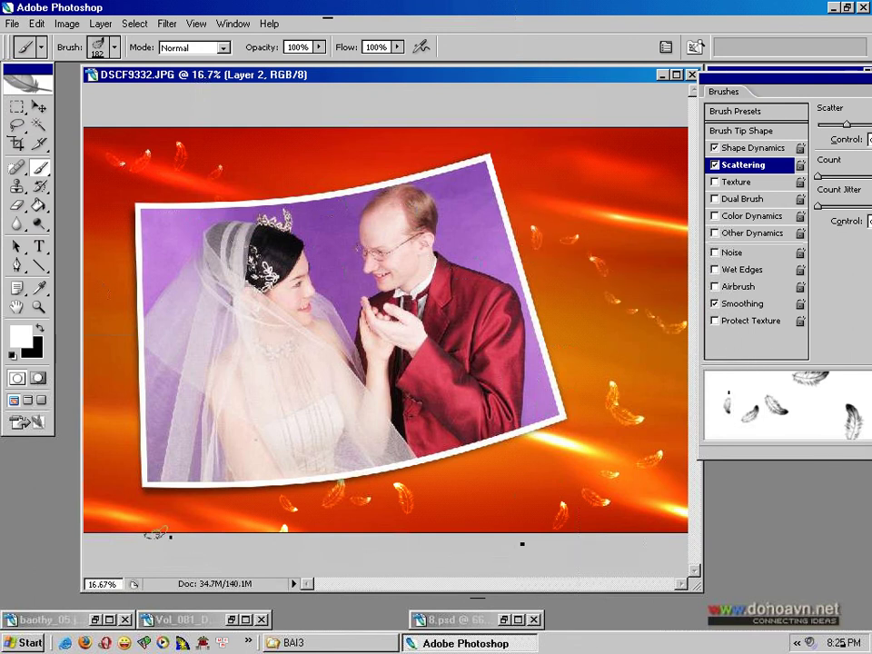
drag(107, 520, 156, 511)
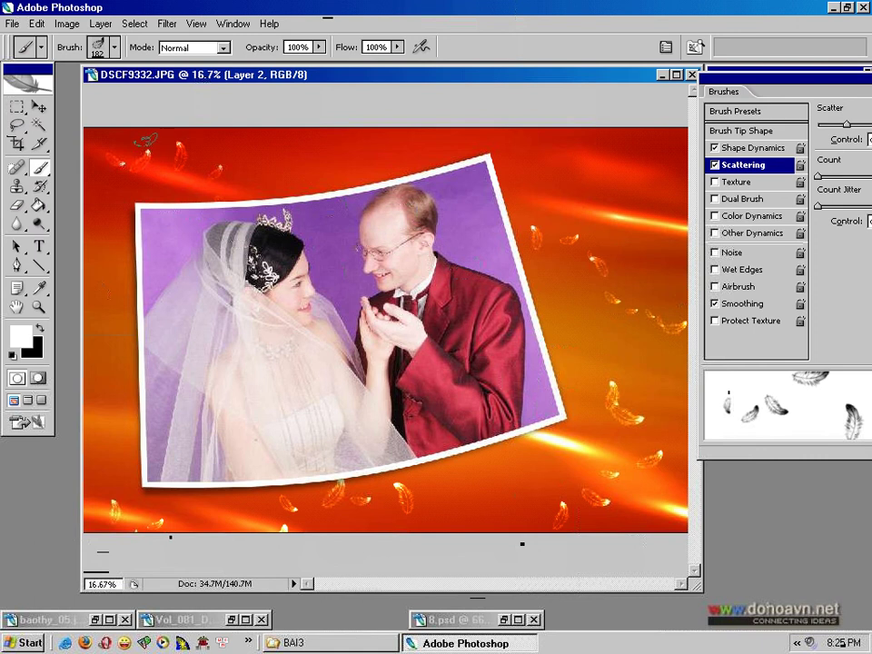
- Enlarge the brush to 600 px and stamp feathers along the bottom, undoing rejected stamps
key(bracketright)
key(bracketright)
key(bracketright)
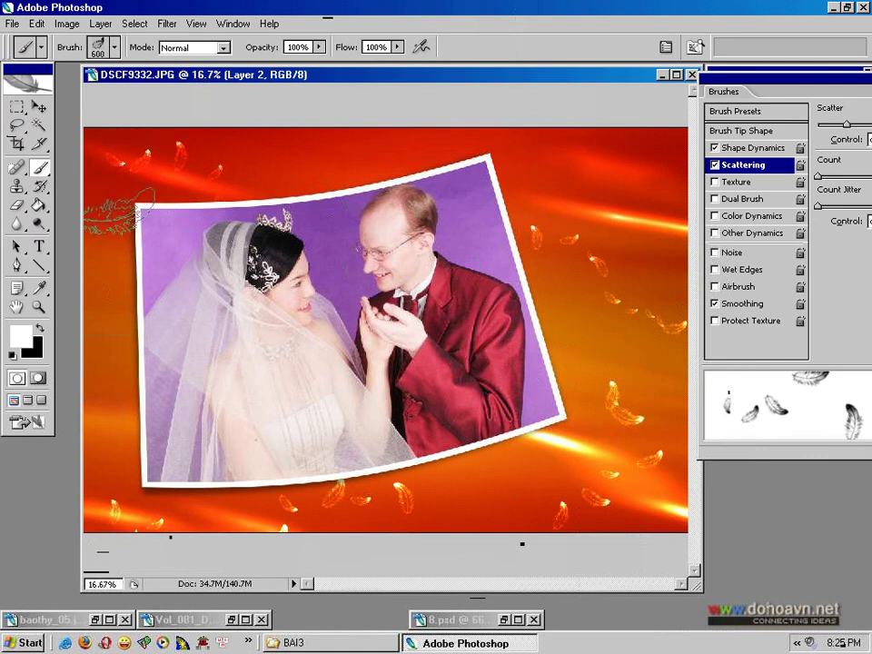
click(107, 225)
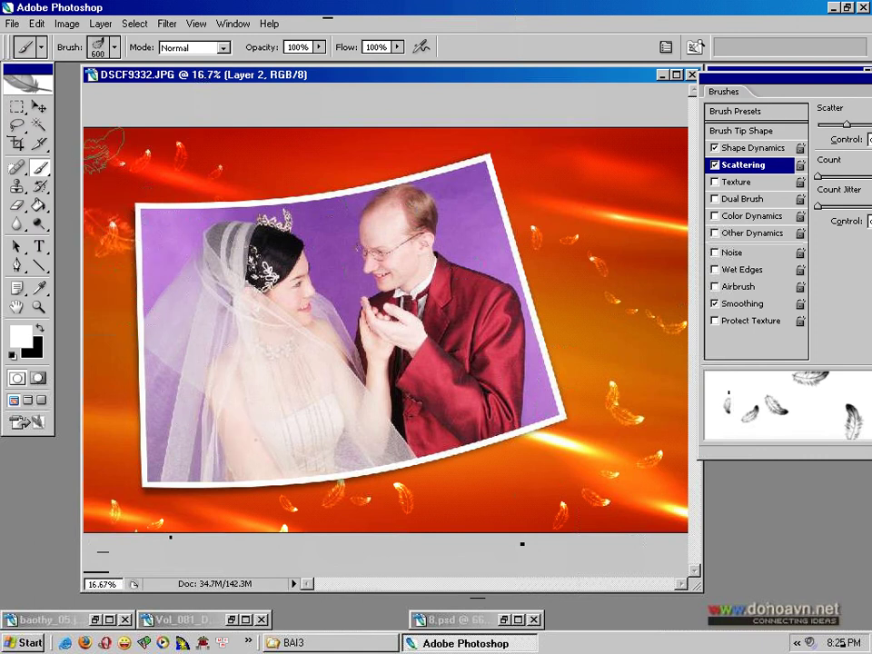
key(ctrl+z)
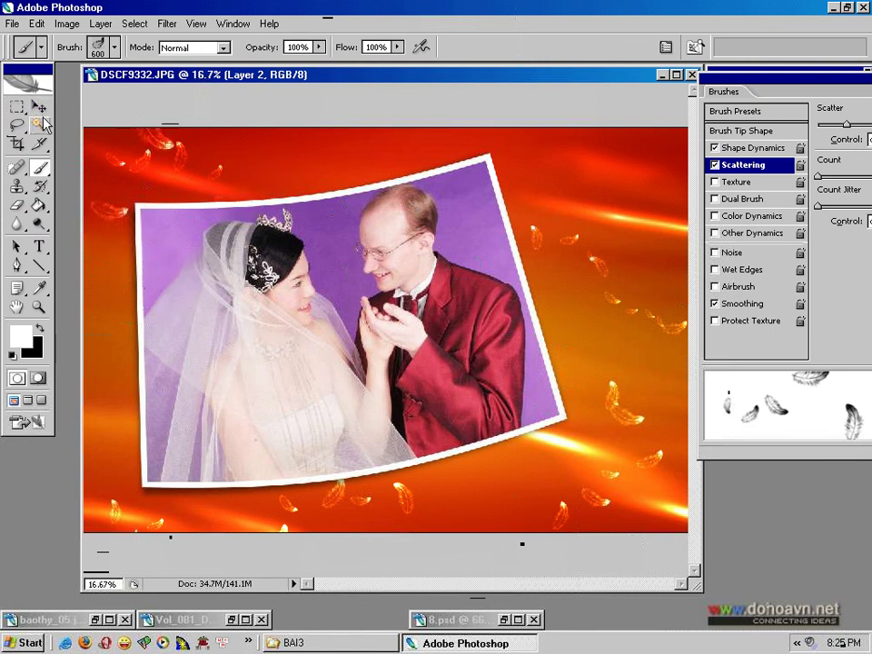
click(436, 504)
key(ctrl+z)
click(420, 522)
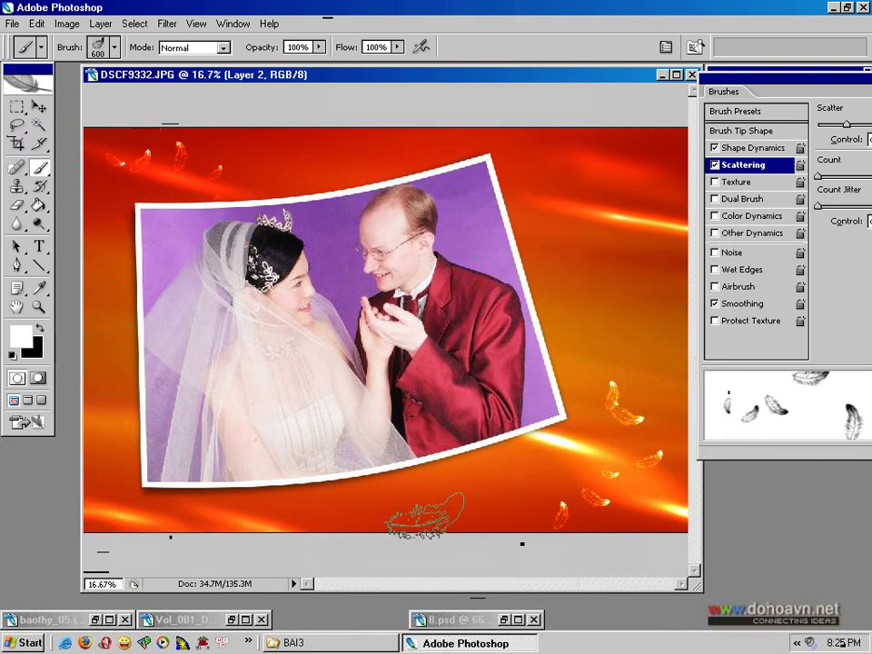
click(351, 510)
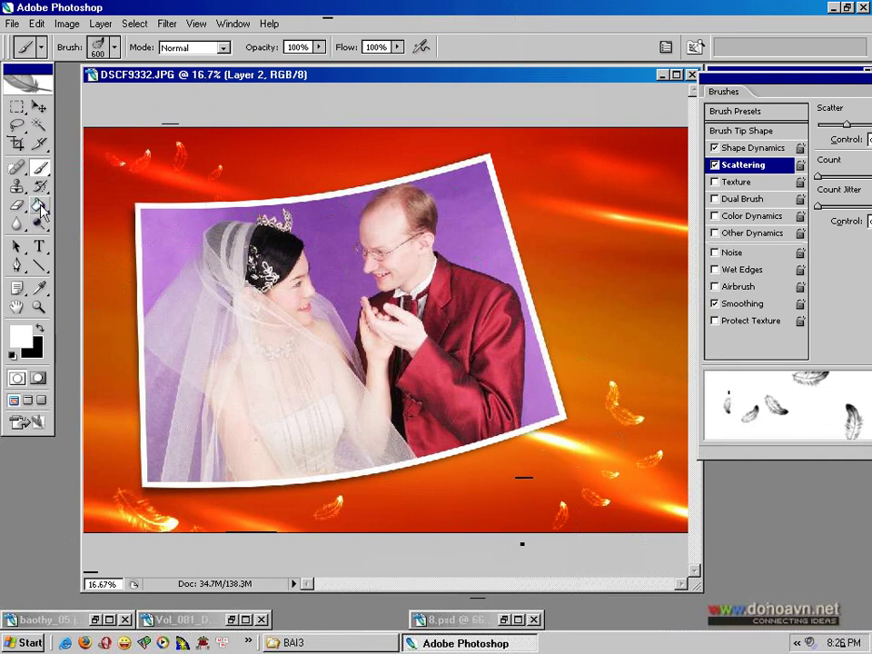
click(39, 247)
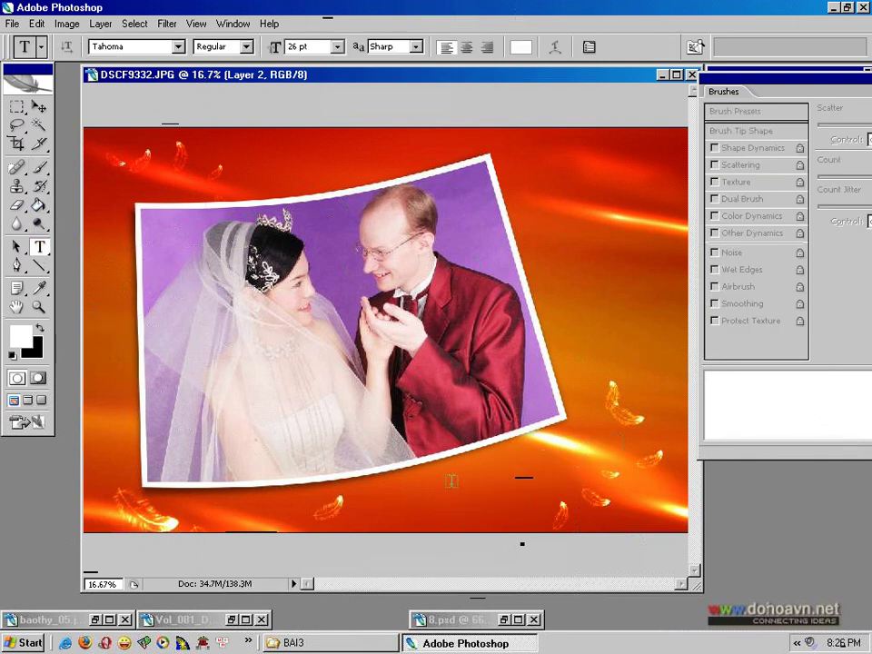
- Type 'Wedding' near the canvas bottom in 600 pt white Tahoma and commit it
click(397, 510)
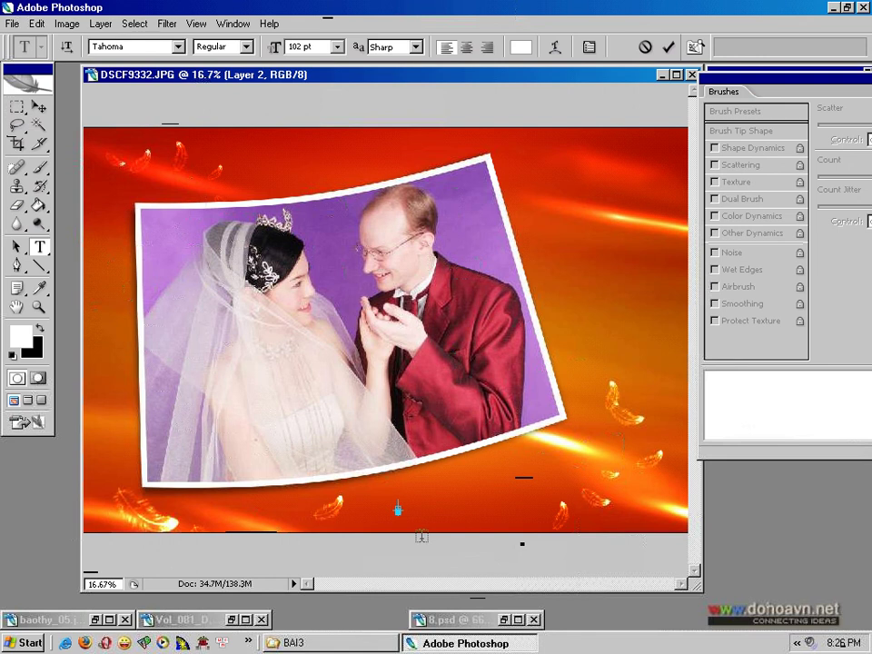
double_click(305, 47)
text(600)
key(Return)
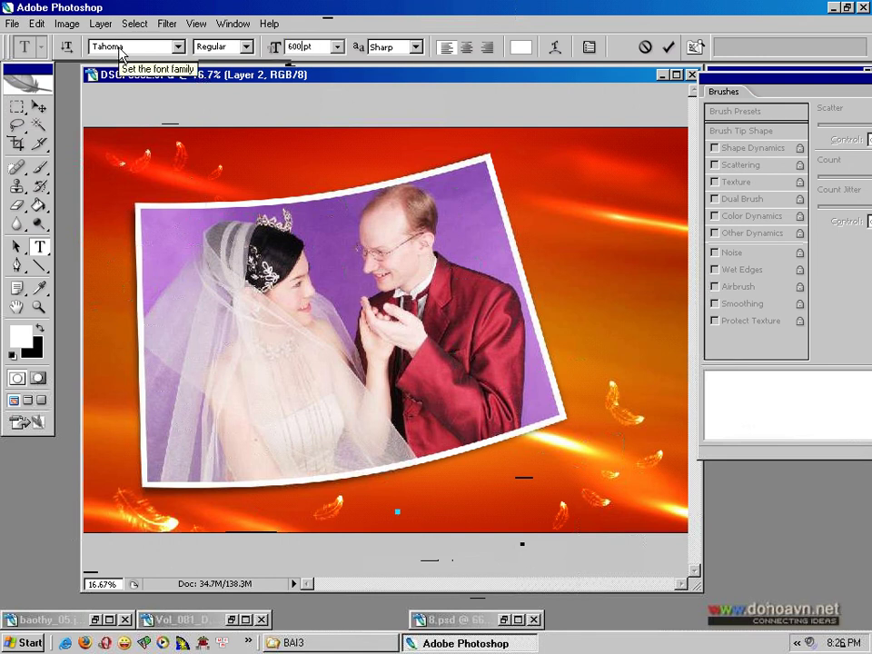
text(W)
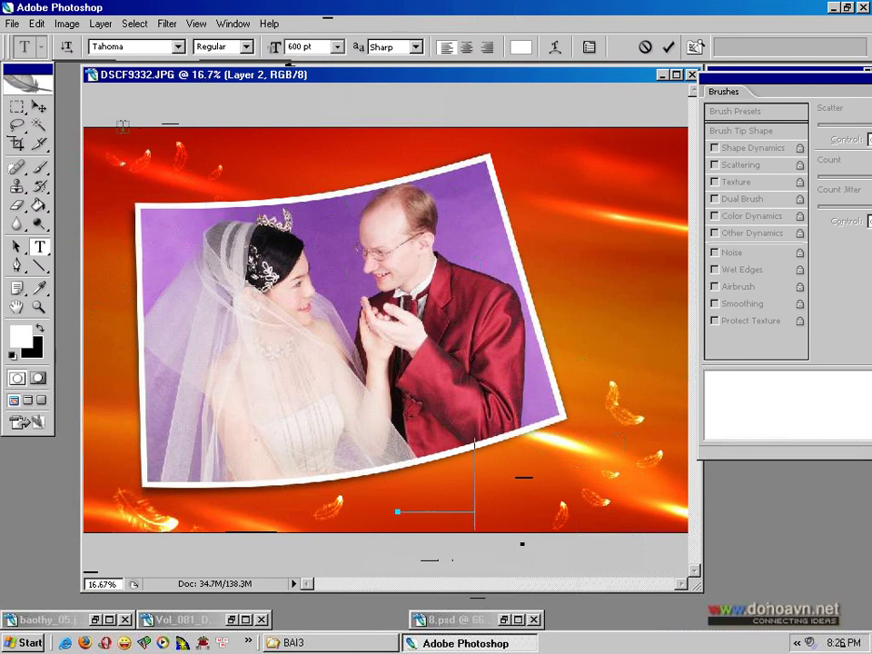
text(edd)
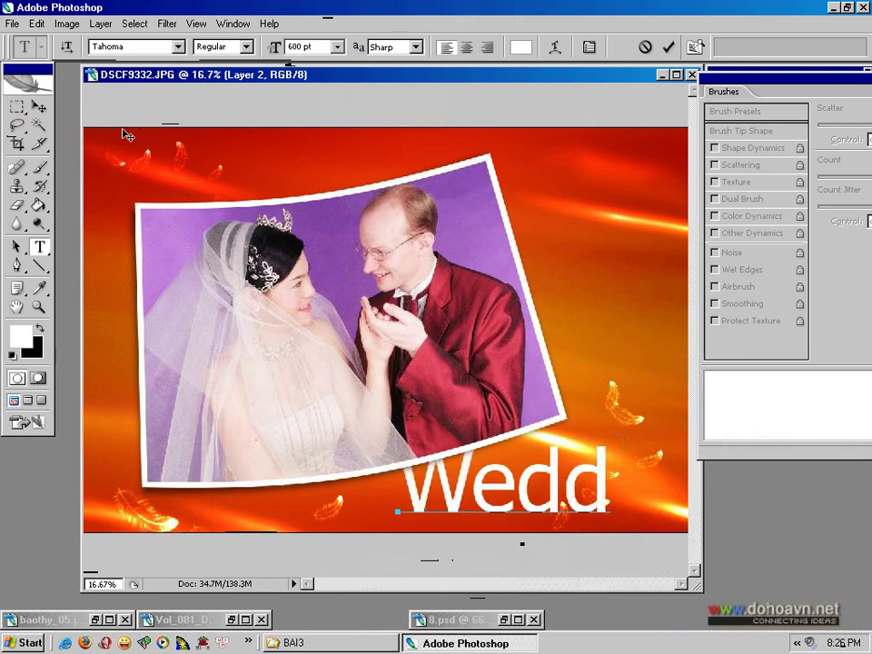
text(ing)
key(ctrl+Return)
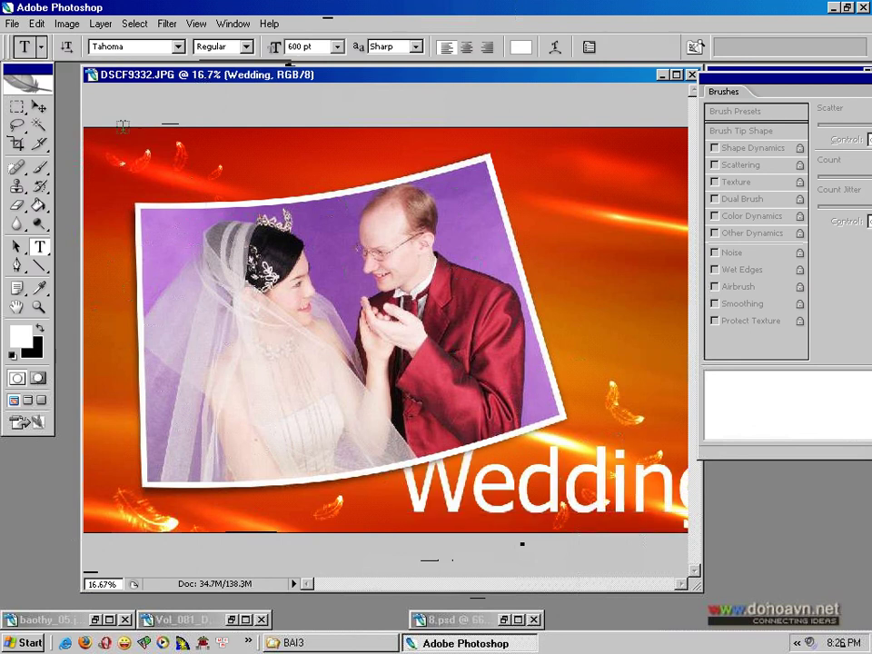
key(v)
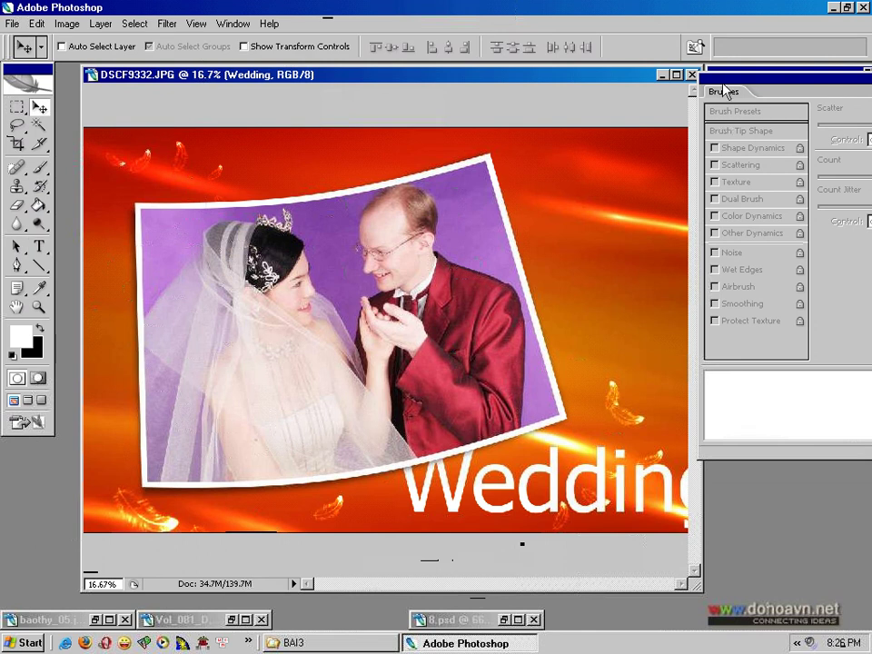
- Collapse the Brush settings panel and move it away from the Layers palette
drag(724, 89, 487, 89)
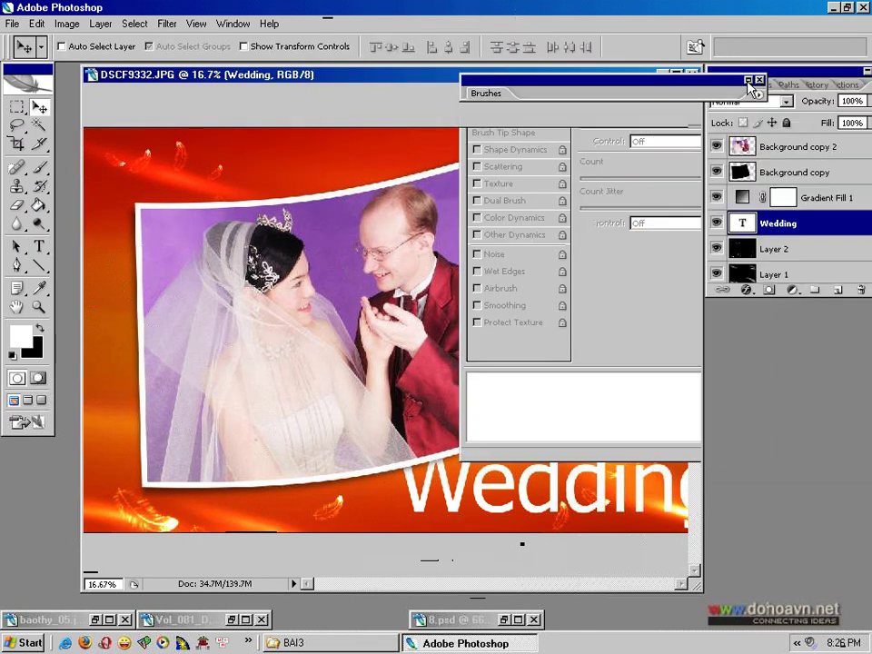
click(750, 81)
drag(699, 85, 803, 9)
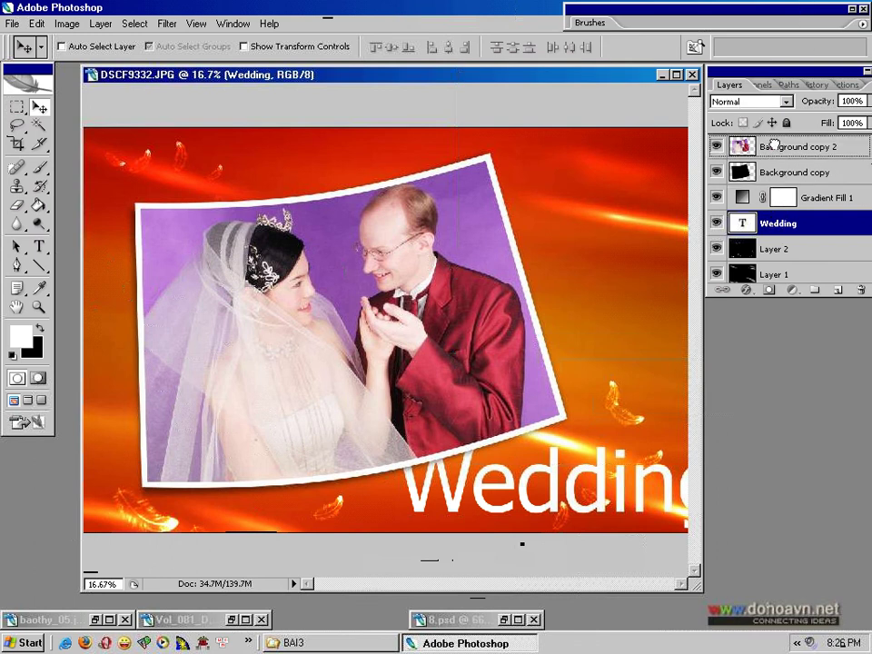
- Move the Wedding layer to the top of the stack and shift the text slightly left
drag(773, 144, 773, 142)
drag(544, 462, 476, 478)
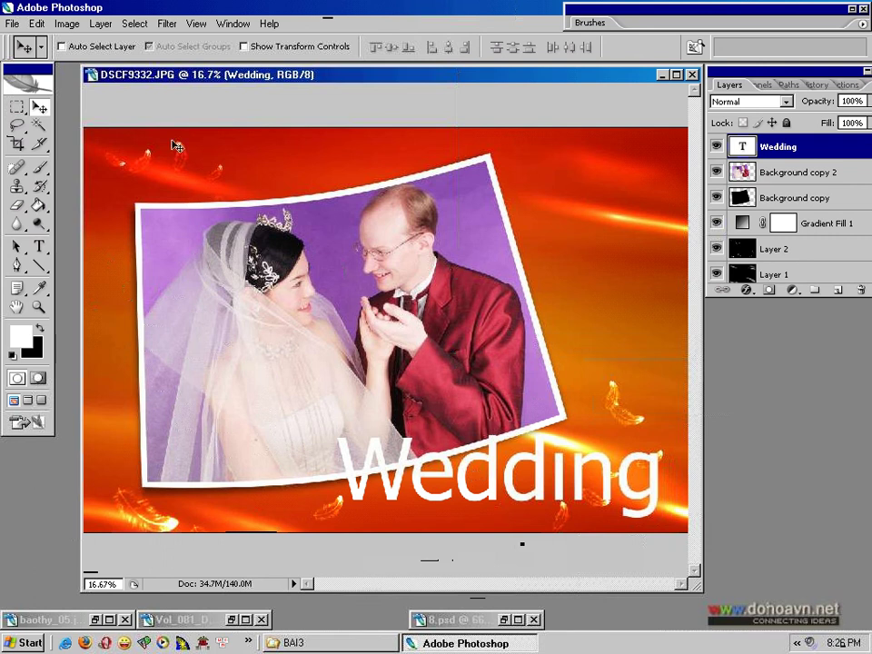
key(t)
click(126, 48)
- Change the Wedding font to Old Script and enlarge it to 700 pt
text(Old Script)
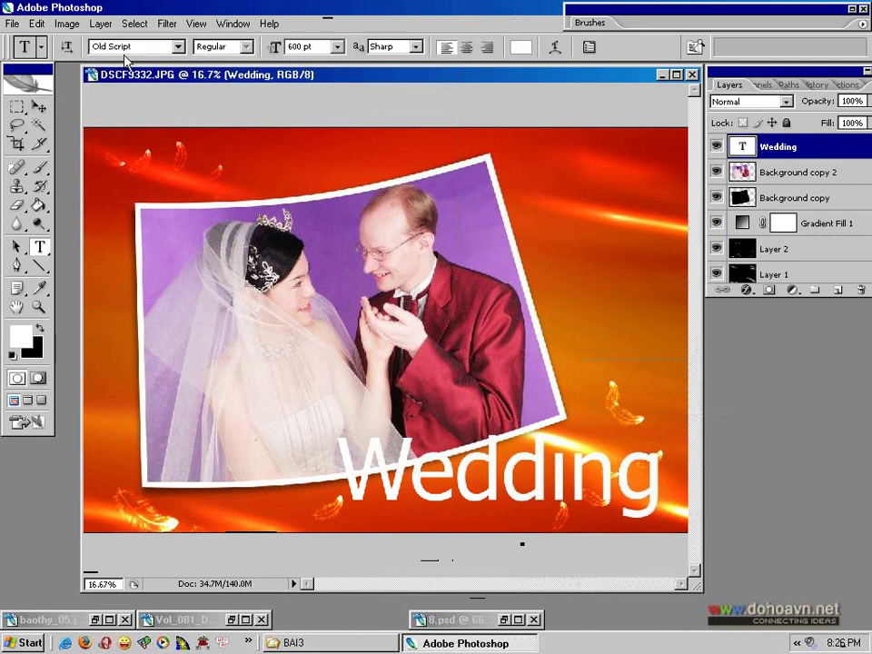
key(Return)
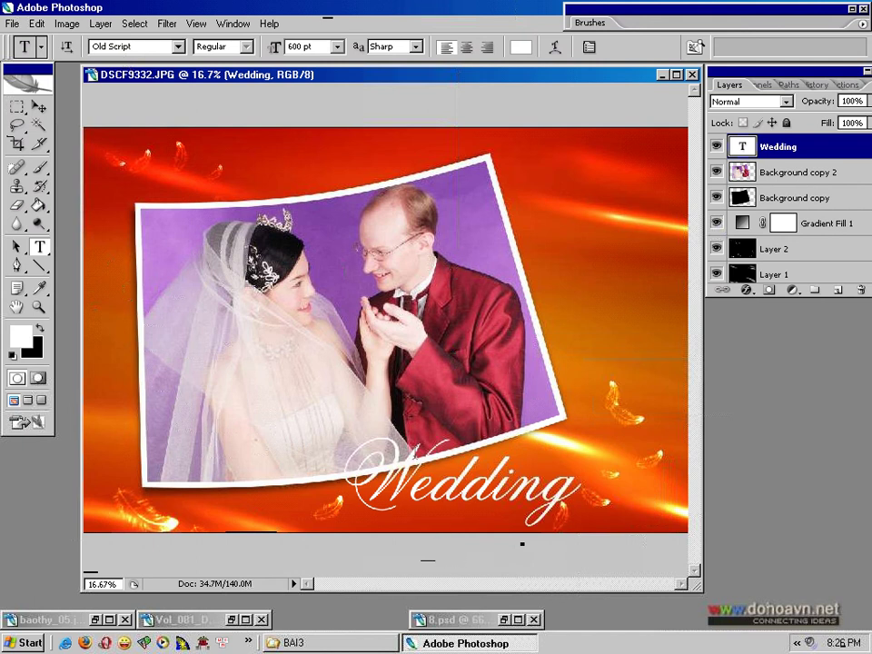
click(446, 534)
key(ctrl+a)
key(ctrl+shift+period)
key(ctrl+shift+period)
key(ctrl+shift+period)
key(ctrl+shift+period)
key(ctrl+shift+period)
key(ctrl+shift+period)
key(ctrl+shift+period)
key(ctrl+shift+period)
key(ctrl+shift+period)
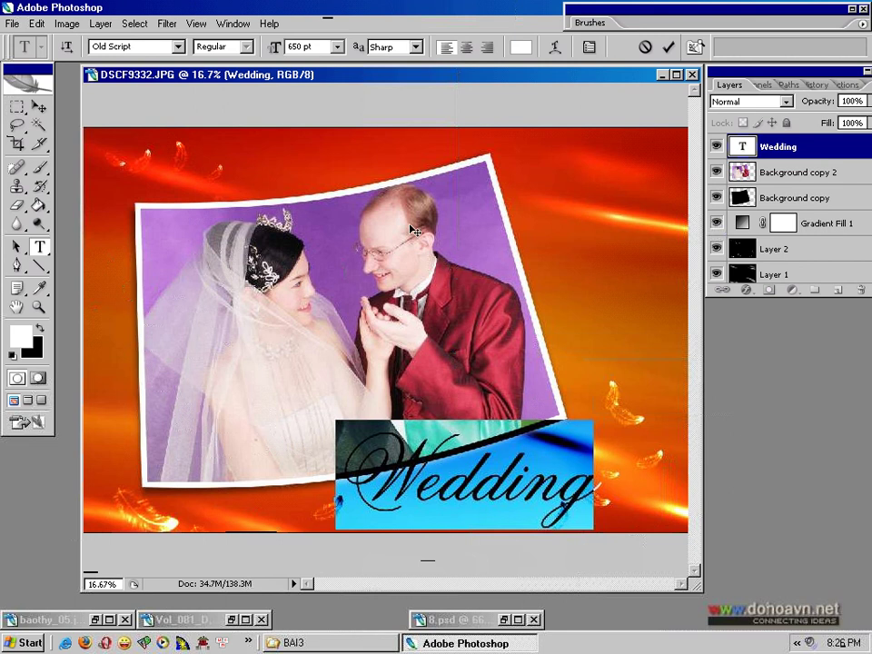
double_click(300, 45)
text(700)
key(Return)
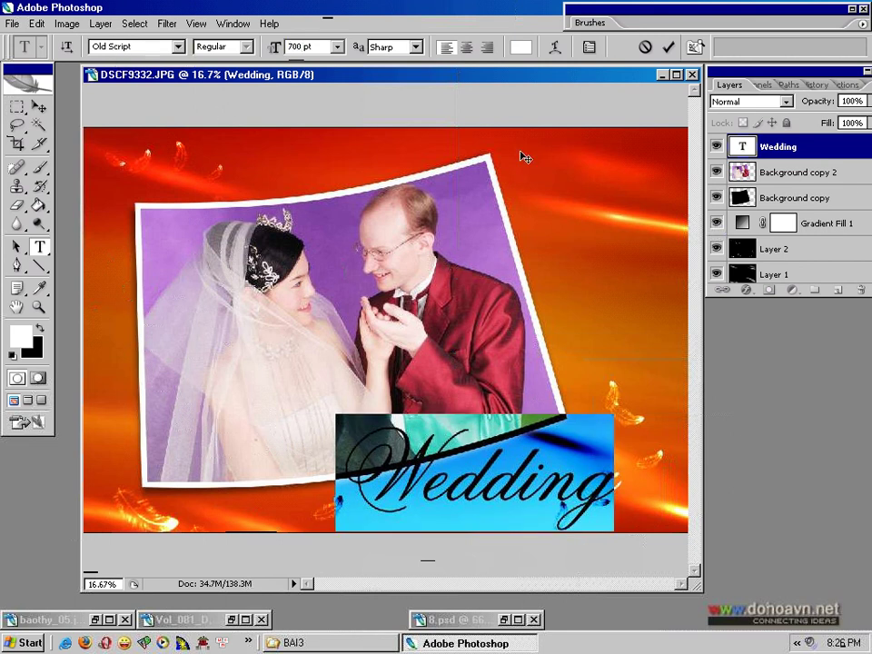
click(825, 146)
- Reduce the title to 500 pt and place it at the image's lower right
click(39, 106)
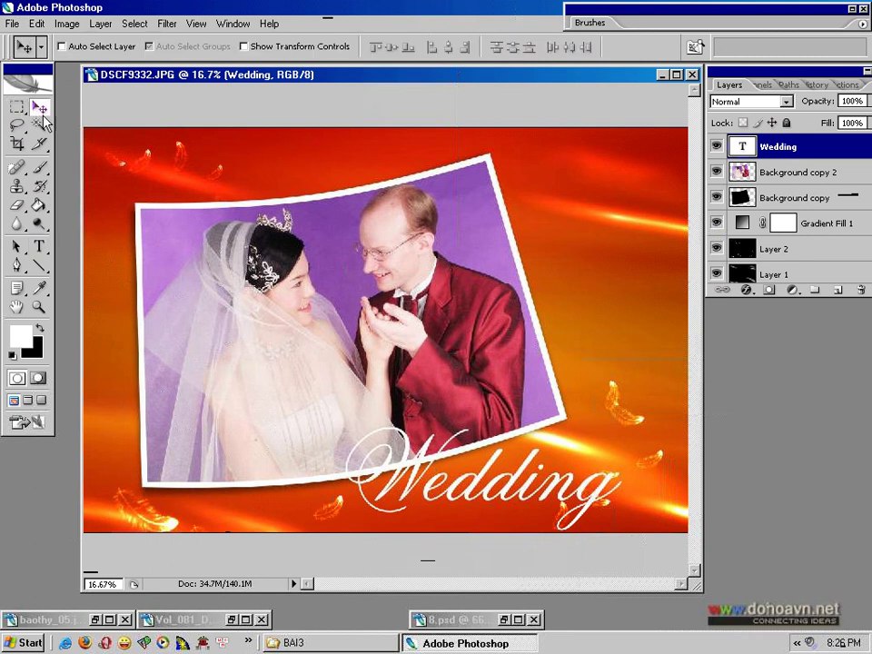
drag(395, 407, 442, 400)
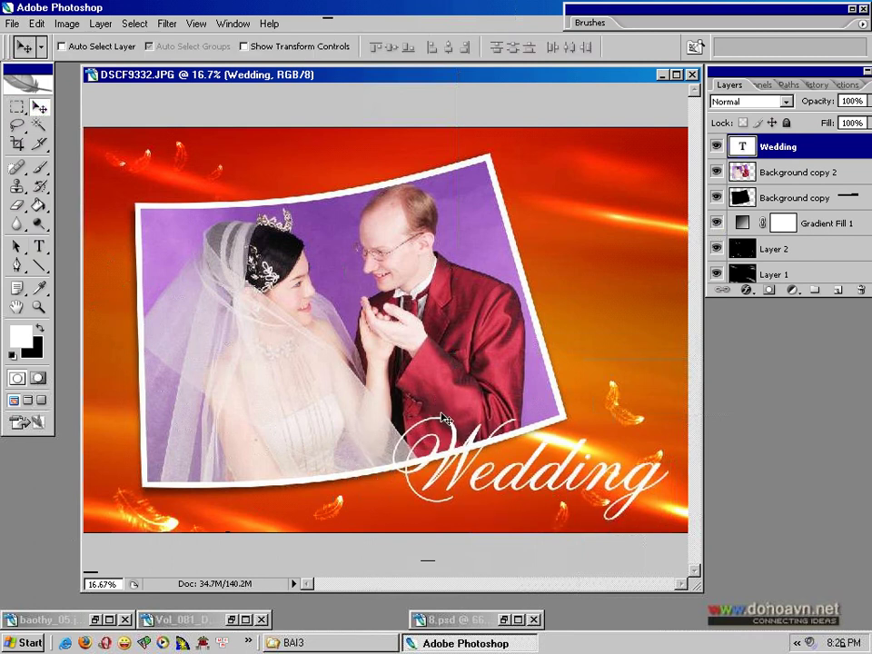
mouse_move(521, 469)
mouse_down()
mouse_move(516, 188)
mouse_move(504, 480)
mouse_up()
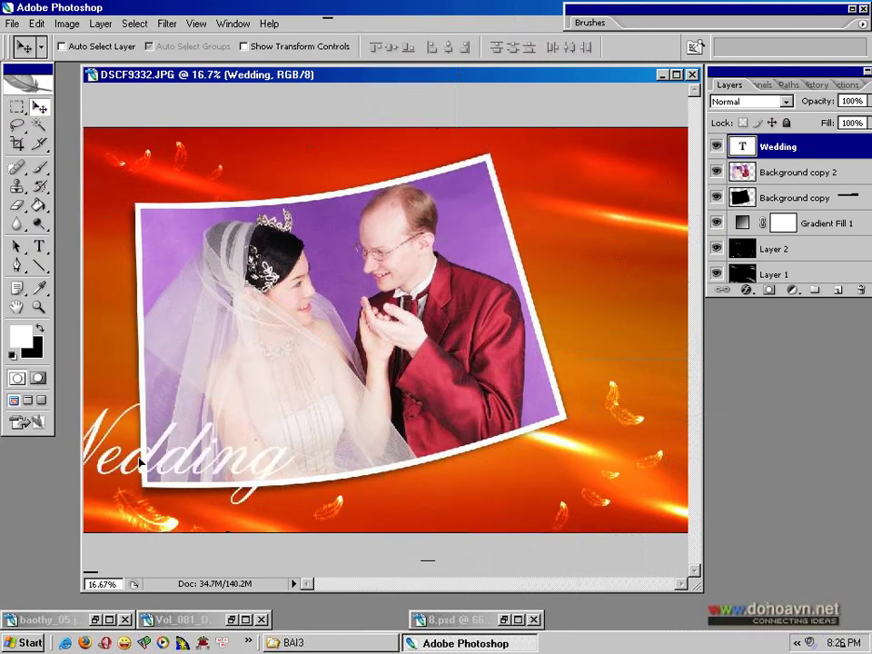
key(t)
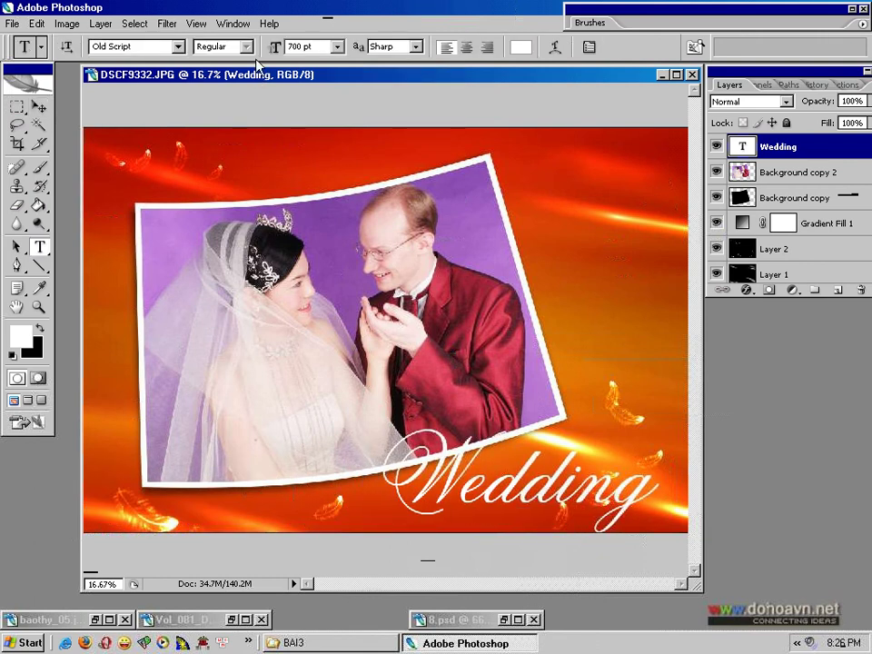
text(500)
key(Return)
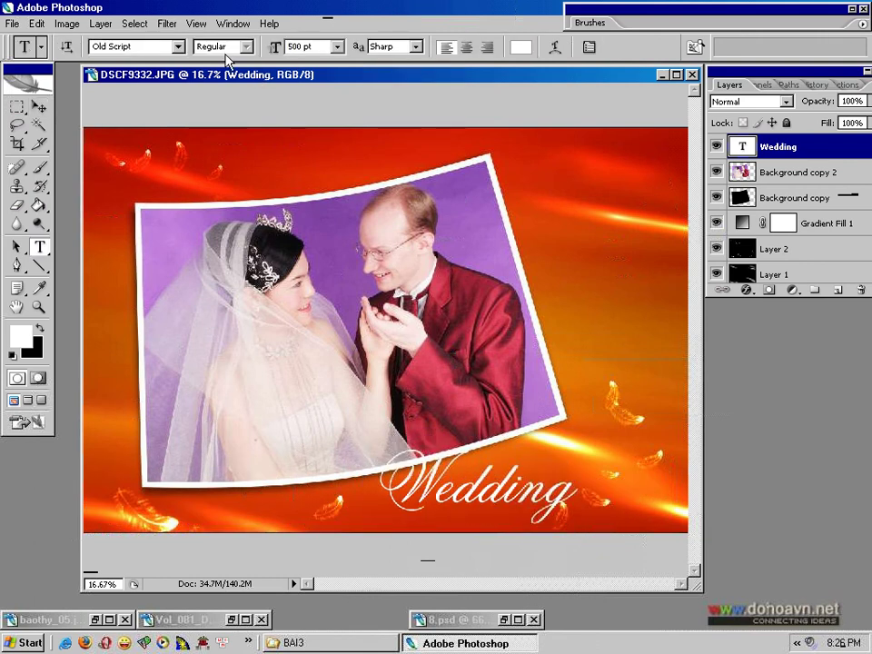
key(v)
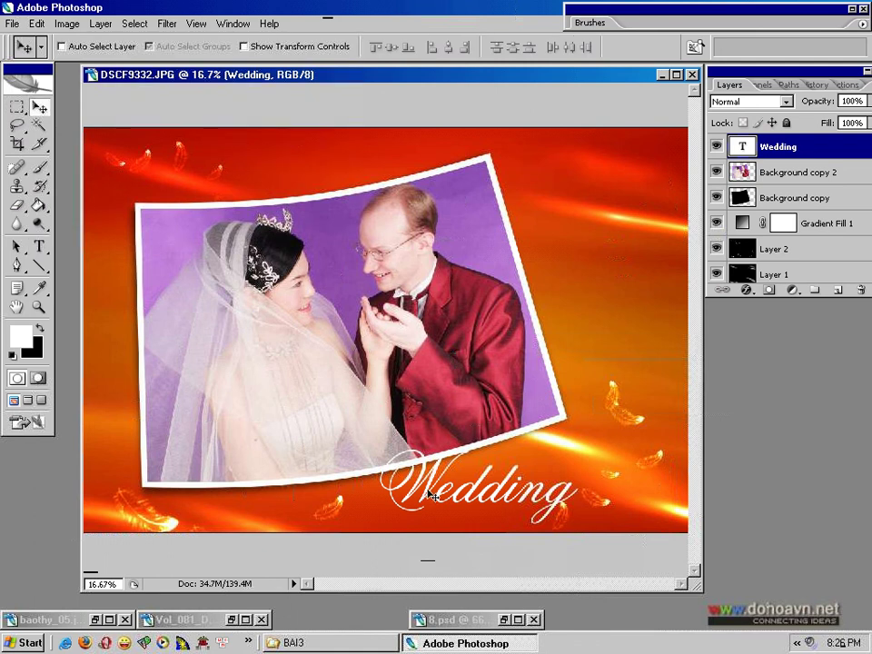
drag(430, 494, 516, 493)
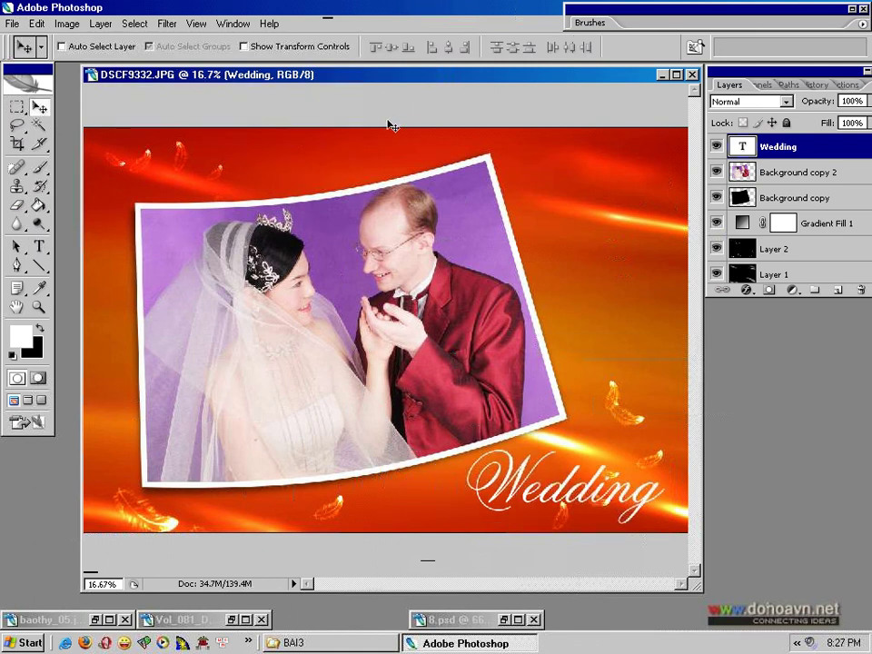
key(t)
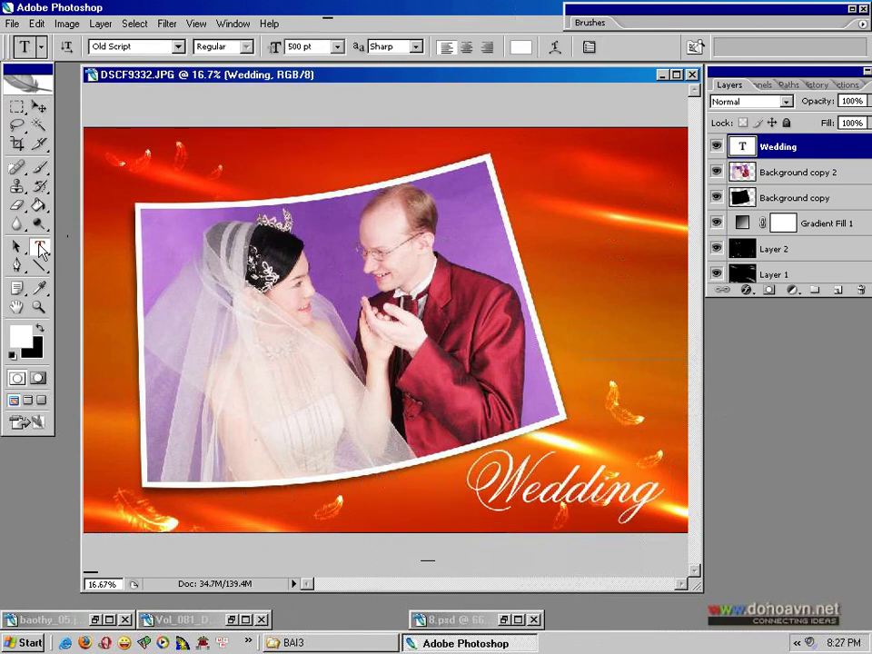
- Maximize the wedding document, hide the toolbox and panels, and zoom in on the image
double_click(398, 76)
key(Tab)
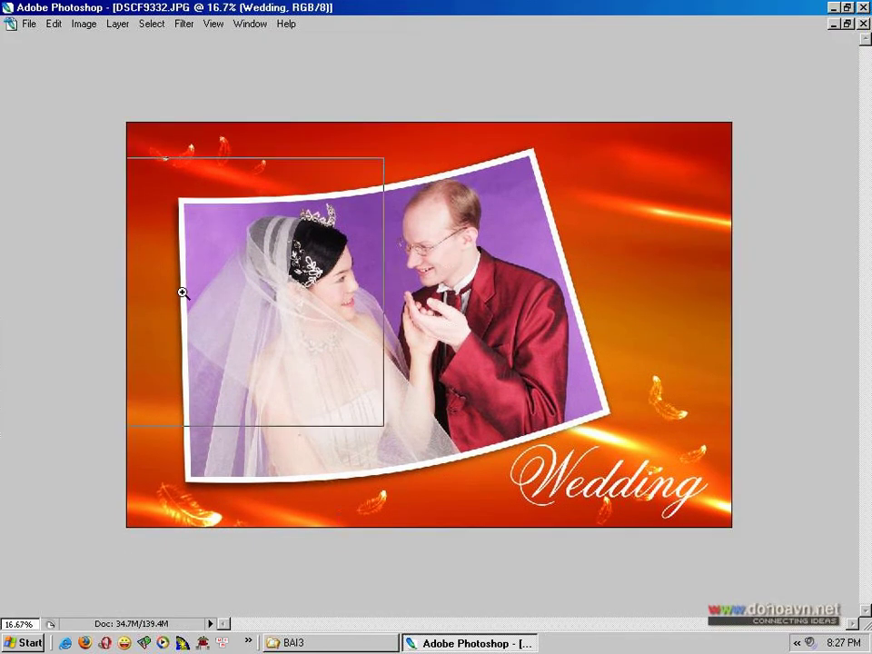
key(ctrl+plus)
mouse_move(675, 408)
mouse_down()
mouse_move(588, 254)
mouse_move(687, 273)
mouse_up()
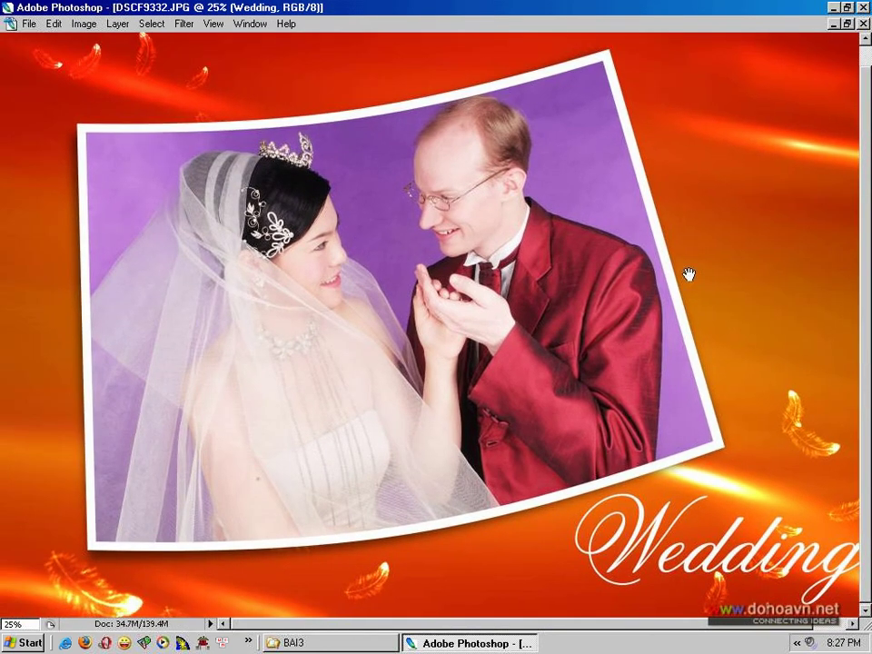
- Zoom out and in to inspect the whole composition, then preview it full screen on black
alt+click(520, 284)
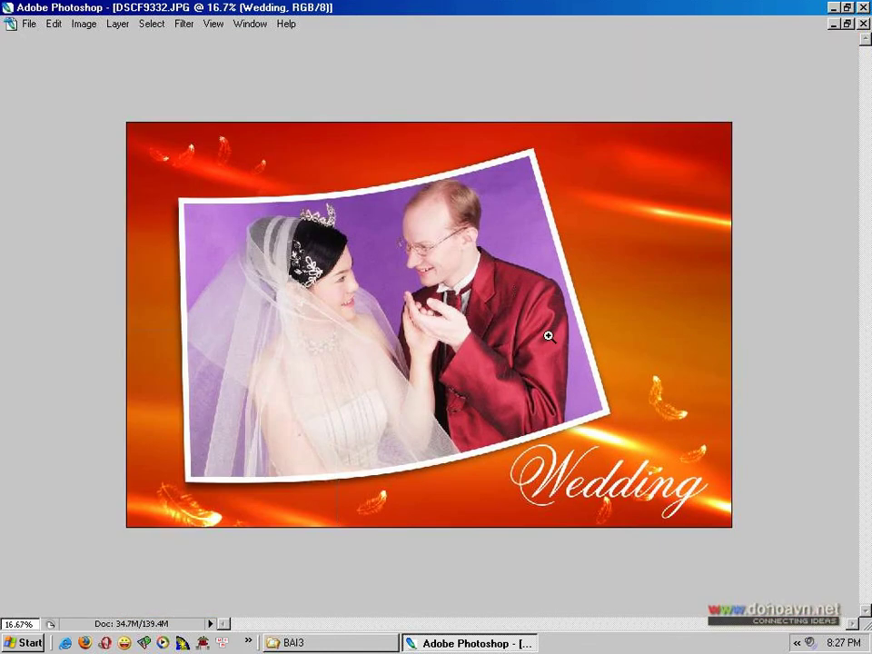
click(550, 416)
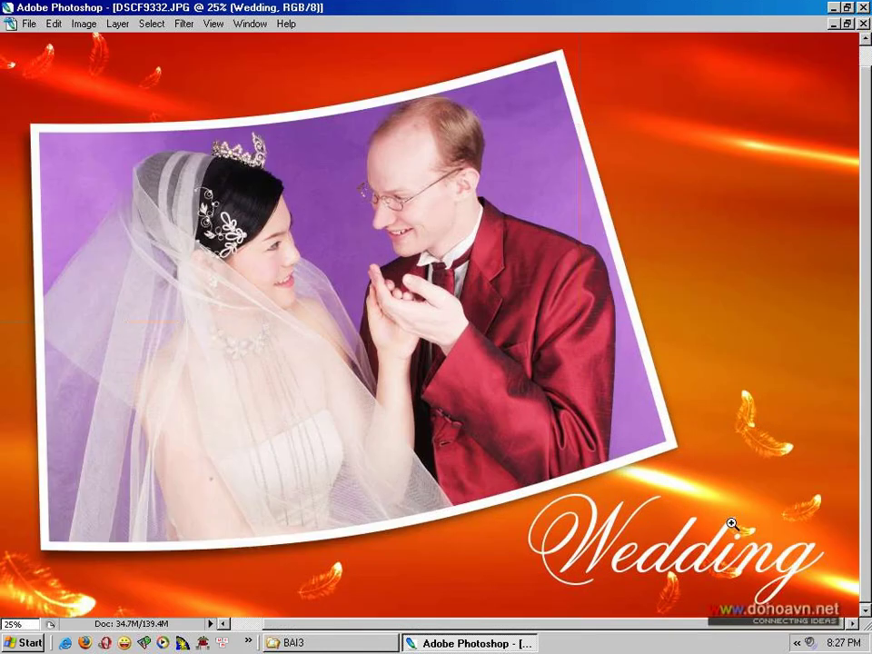
alt+click(395, 349)
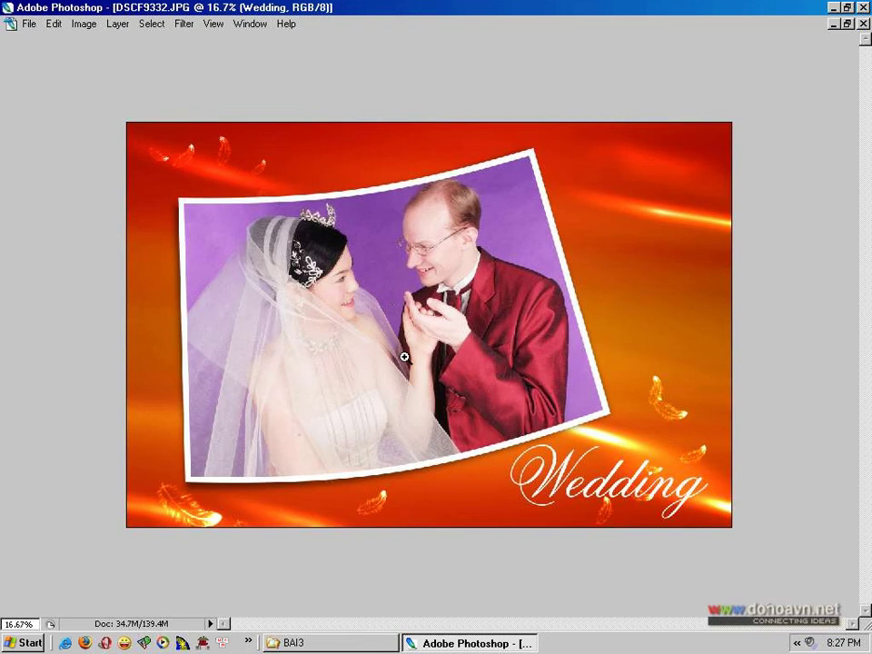
key(f)
key(f)
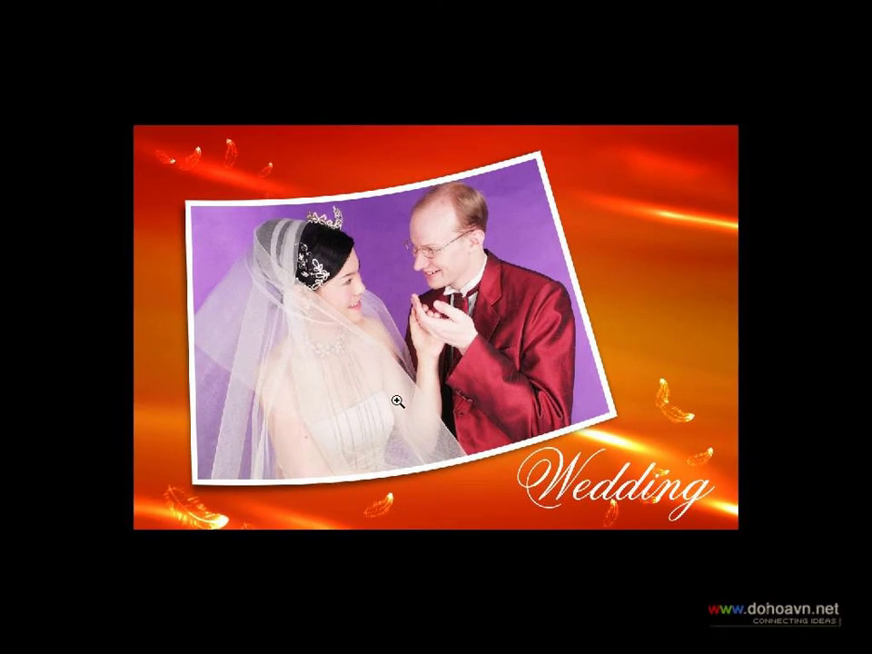
- Exit the full-screen preview, then restore the minimized baothy_05.jpg sample and maximize it
key(f)
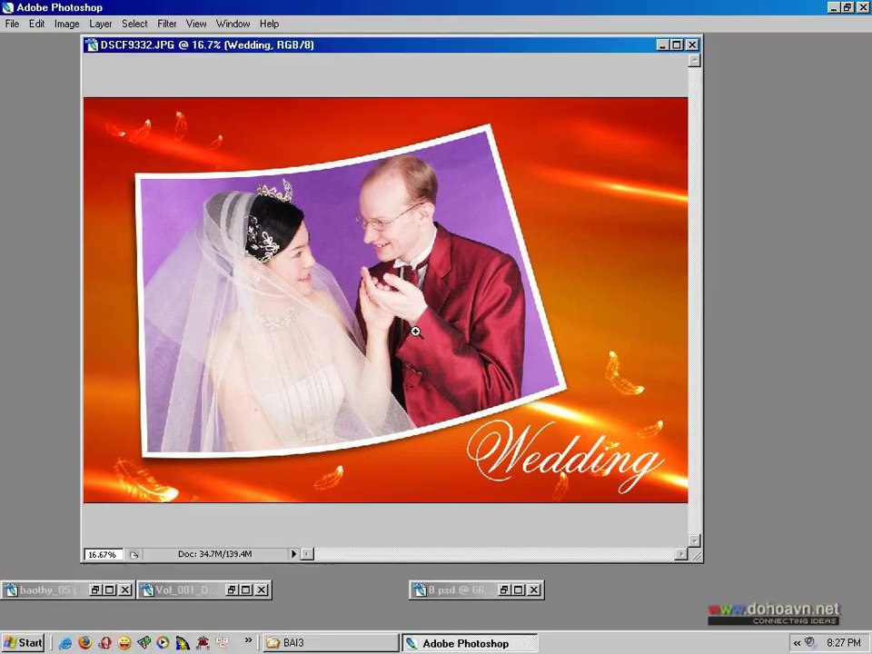
click(95, 590)
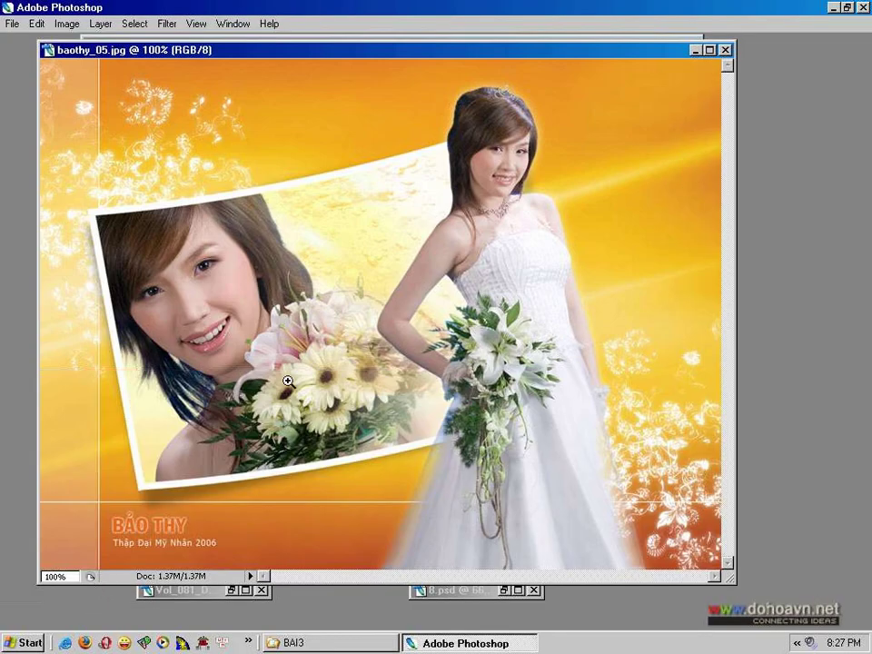
click(710, 50)
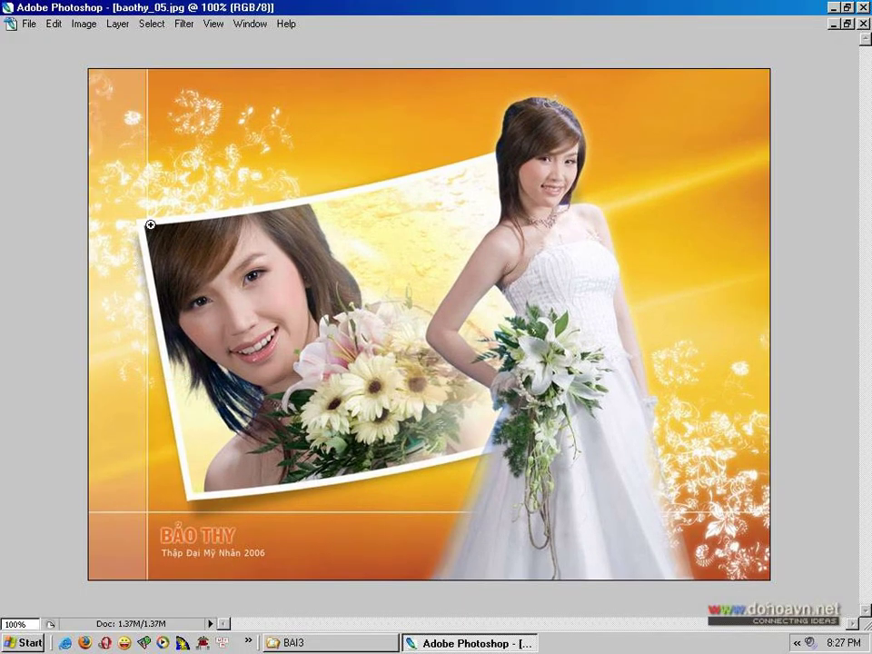